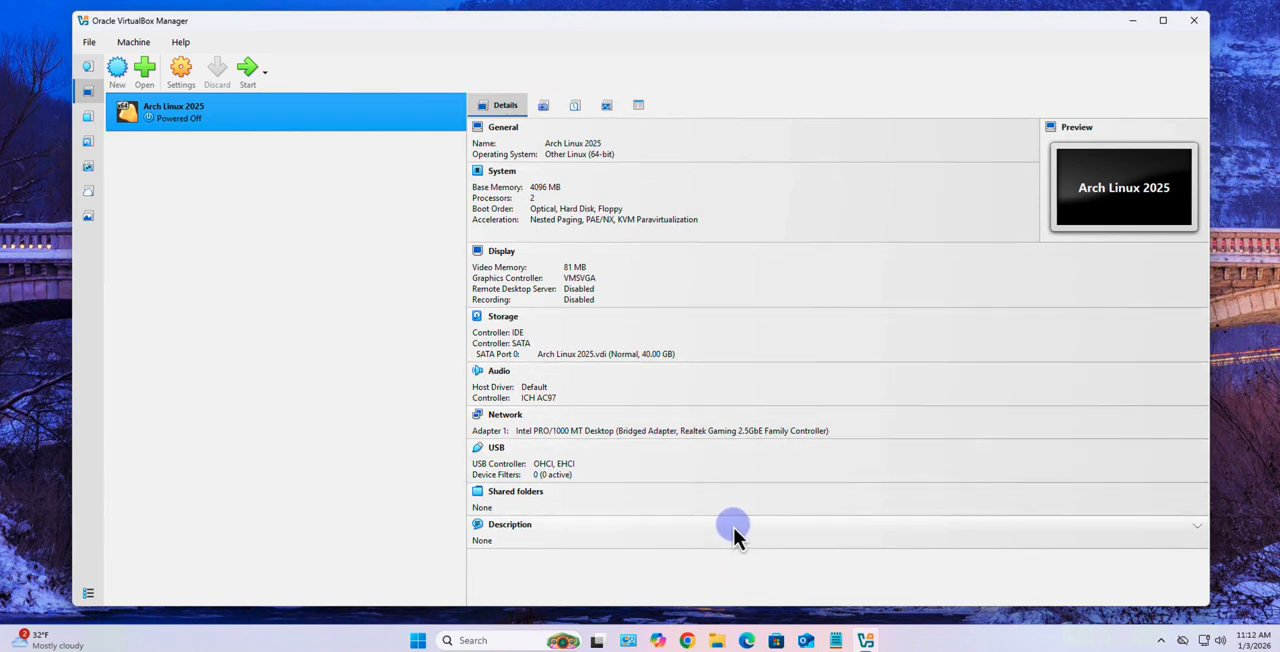
Switch to Google Chrome and open the Linux Mint website at linuxmint.com
click(687, 640)
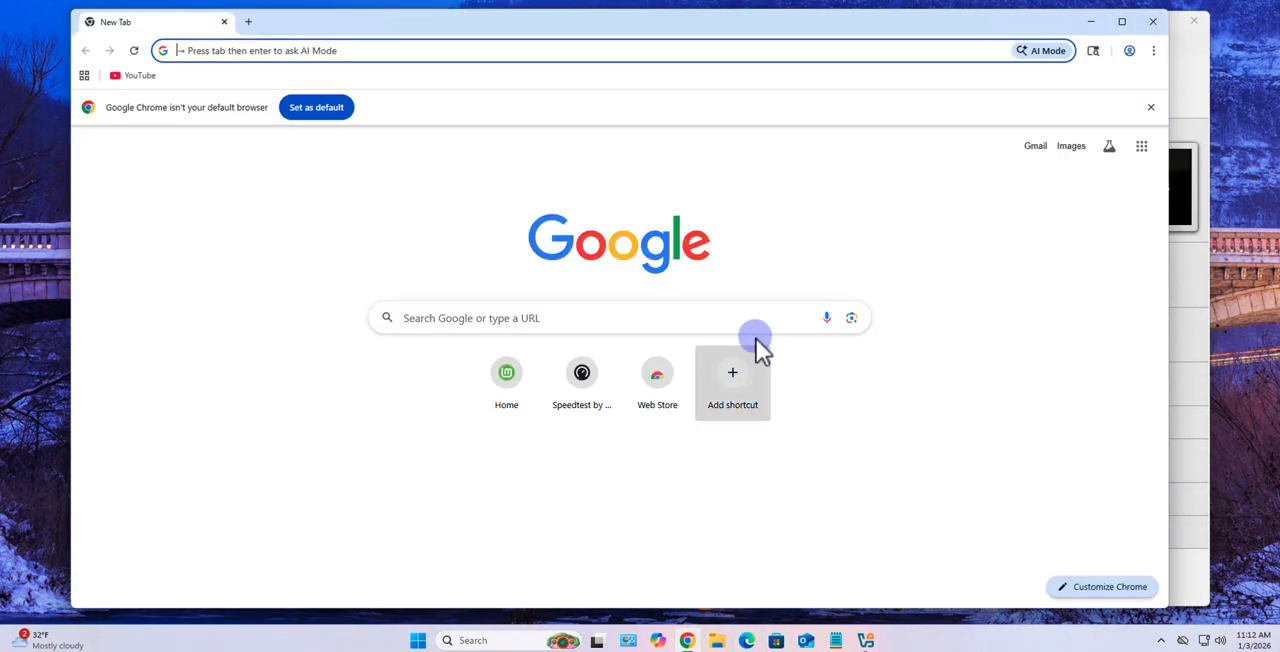
click(510, 316)
text(li)
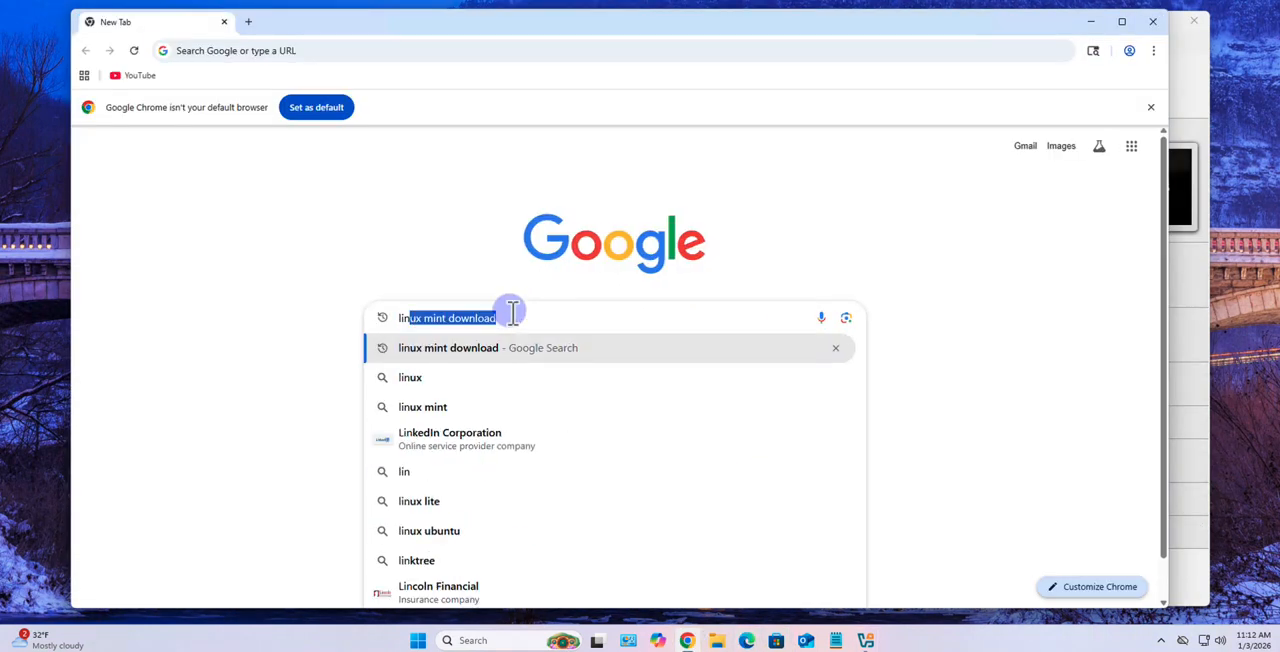
text(nuxmint.com)
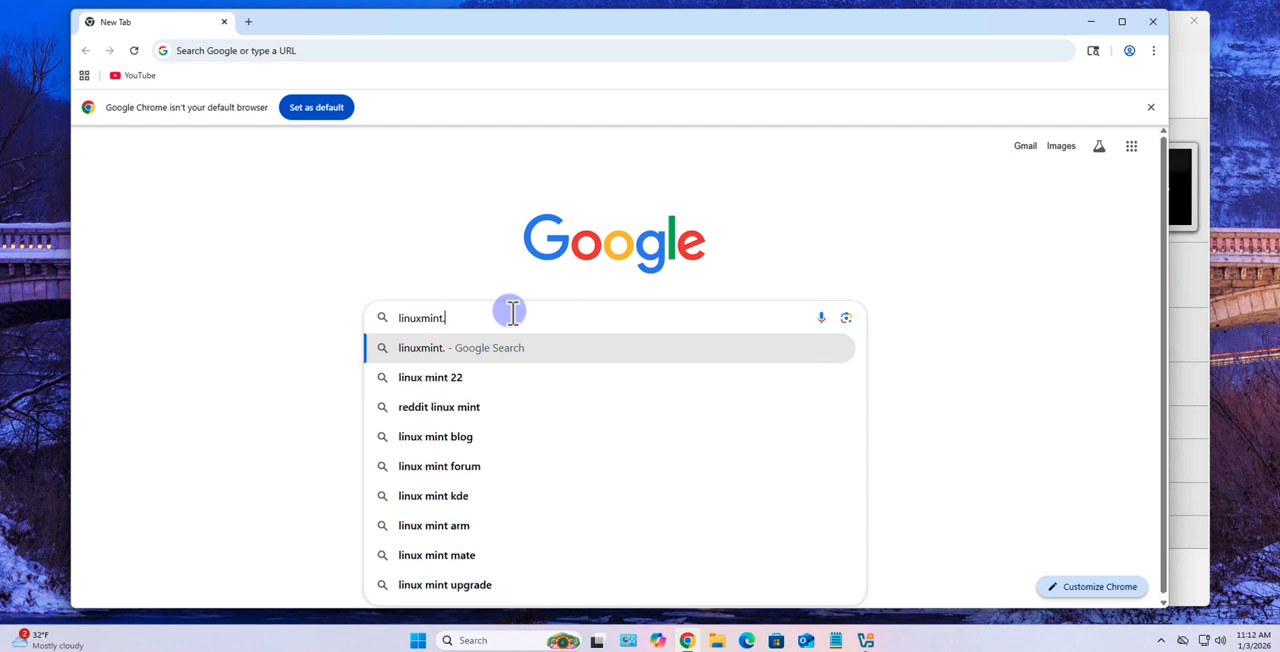
key(Return)
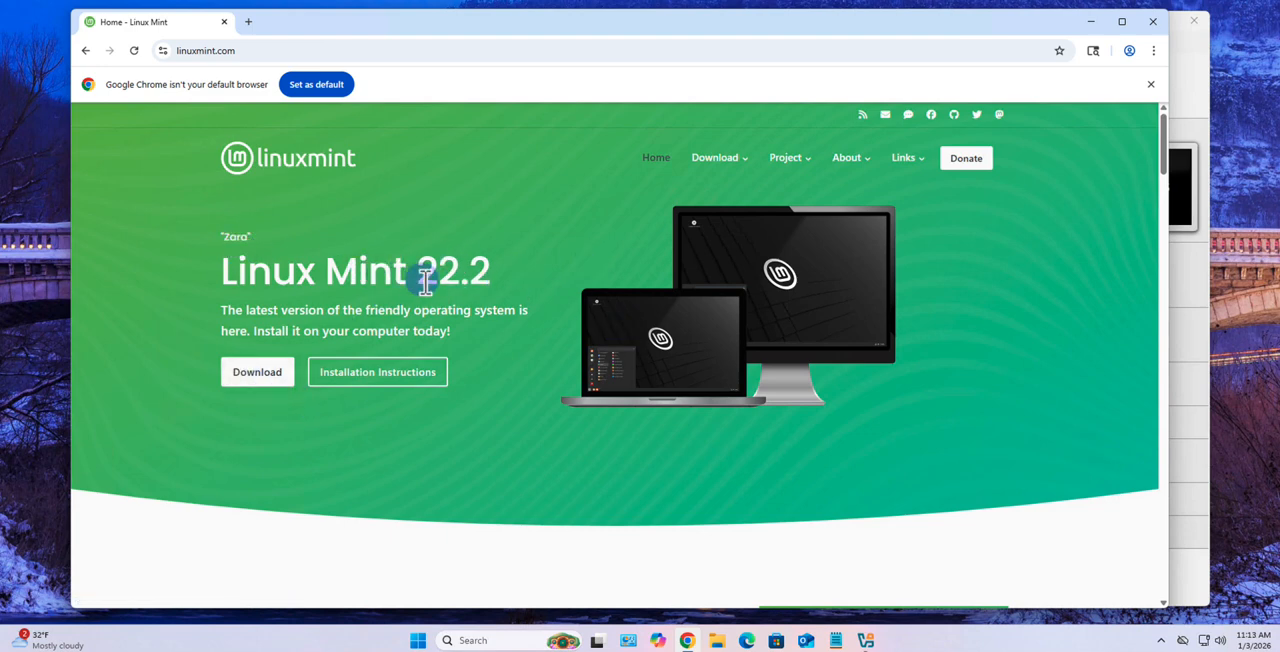
Open the Linux Mint 22.2 download page and compare the Cinnamon, Xfce and MATE editions
click(258, 376)
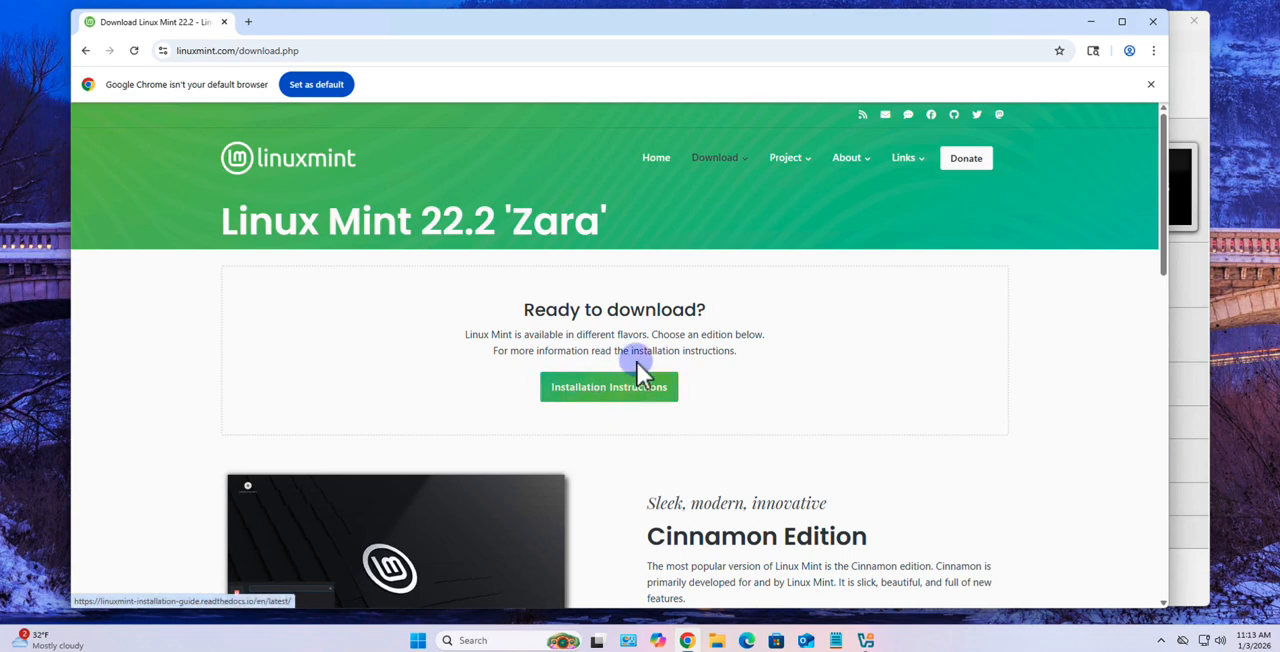
scroll(637, 362, down, 3)
scroll(640, 356, down, 2)
scroll(643, 368, down, 10)
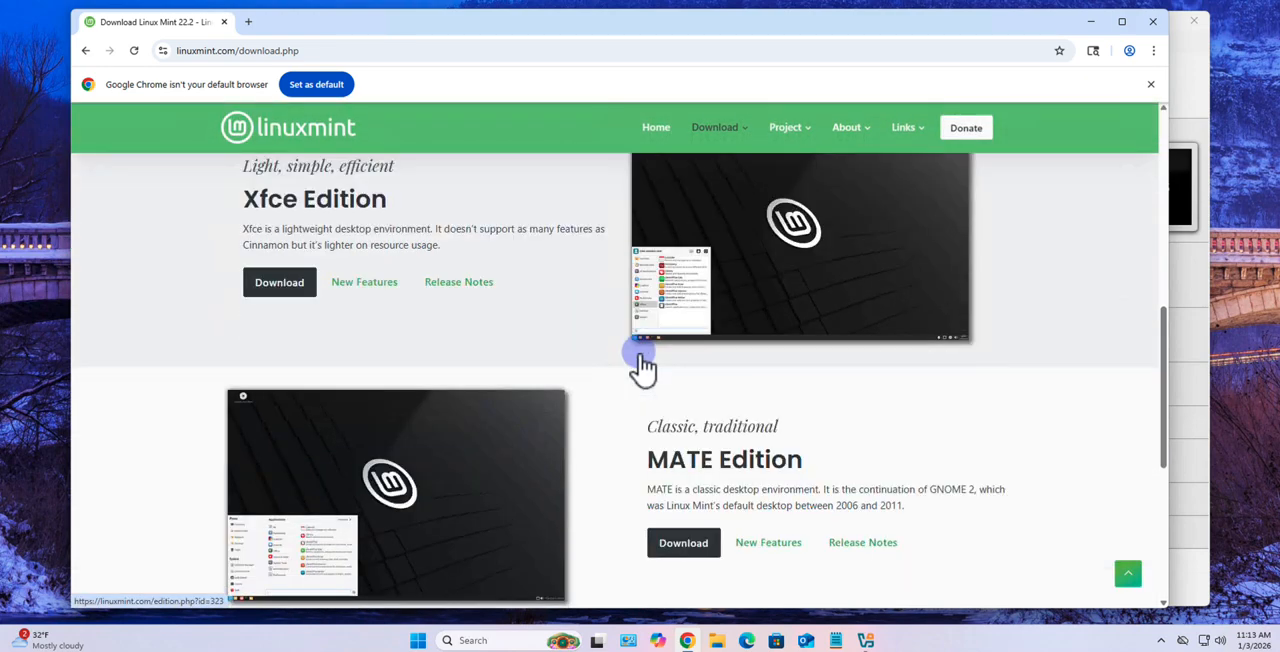
scroll(638, 352, up, 10)
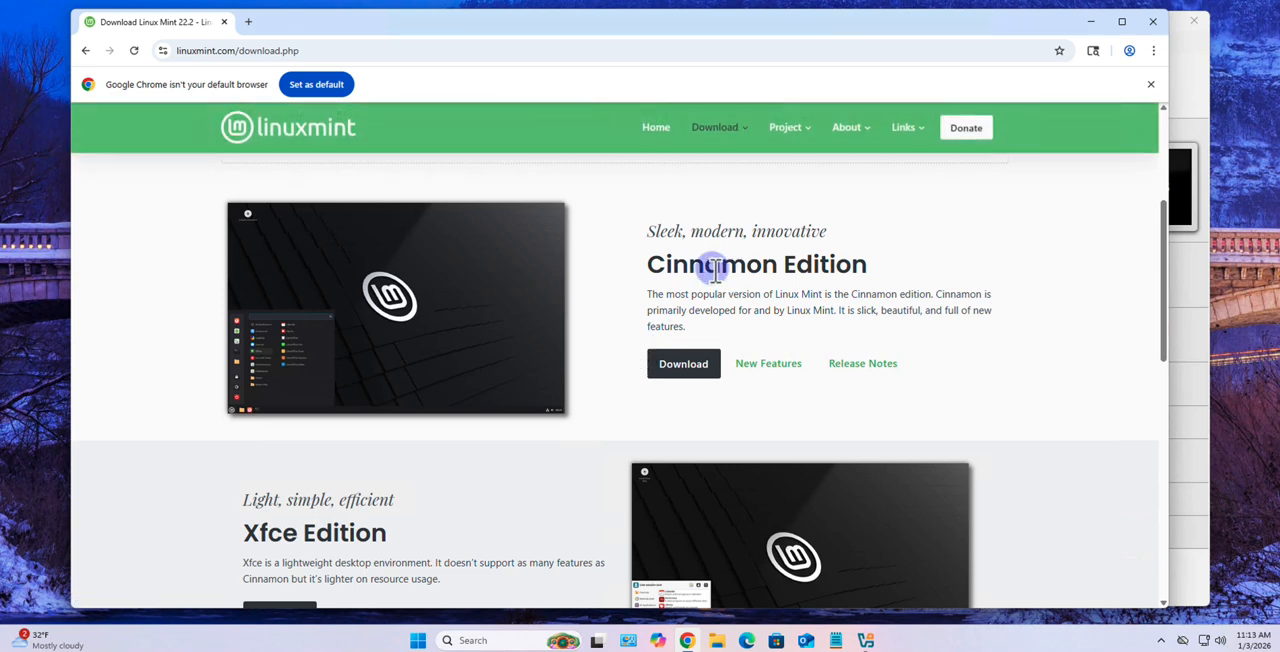
scroll(712, 338, down, 2)
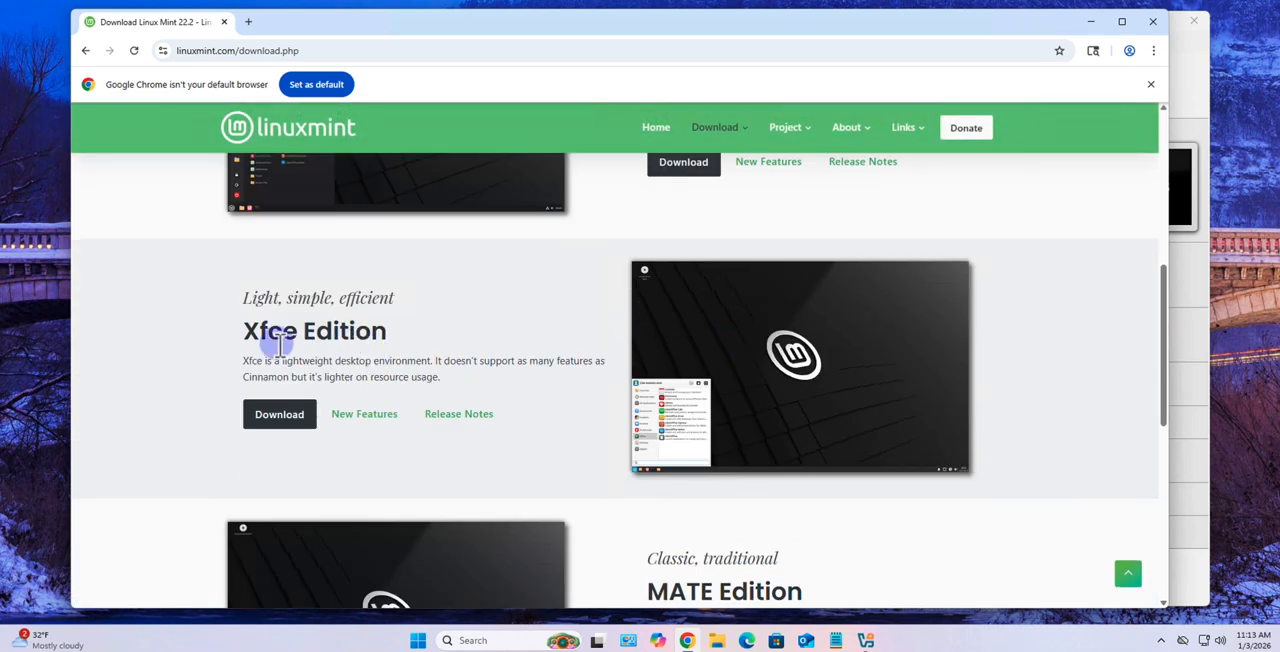
scroll(420, 357, down, 2)
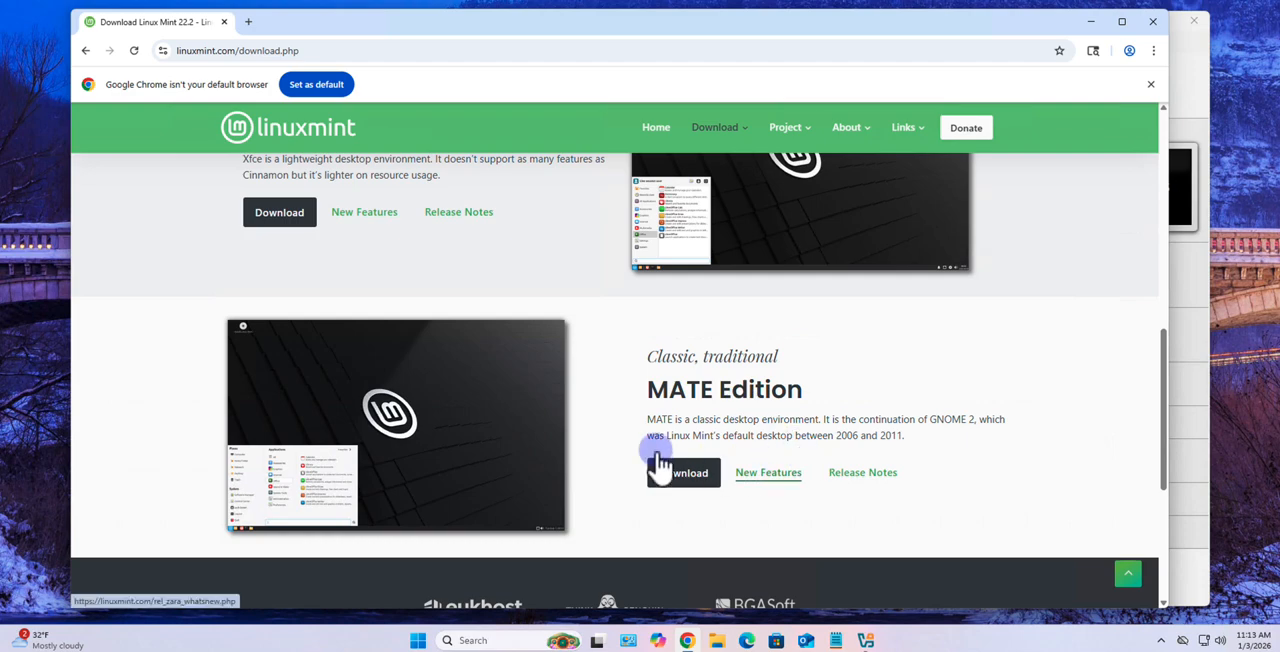
scroll(474, 437, down, 1)
scroll(474, 437, up, 4)
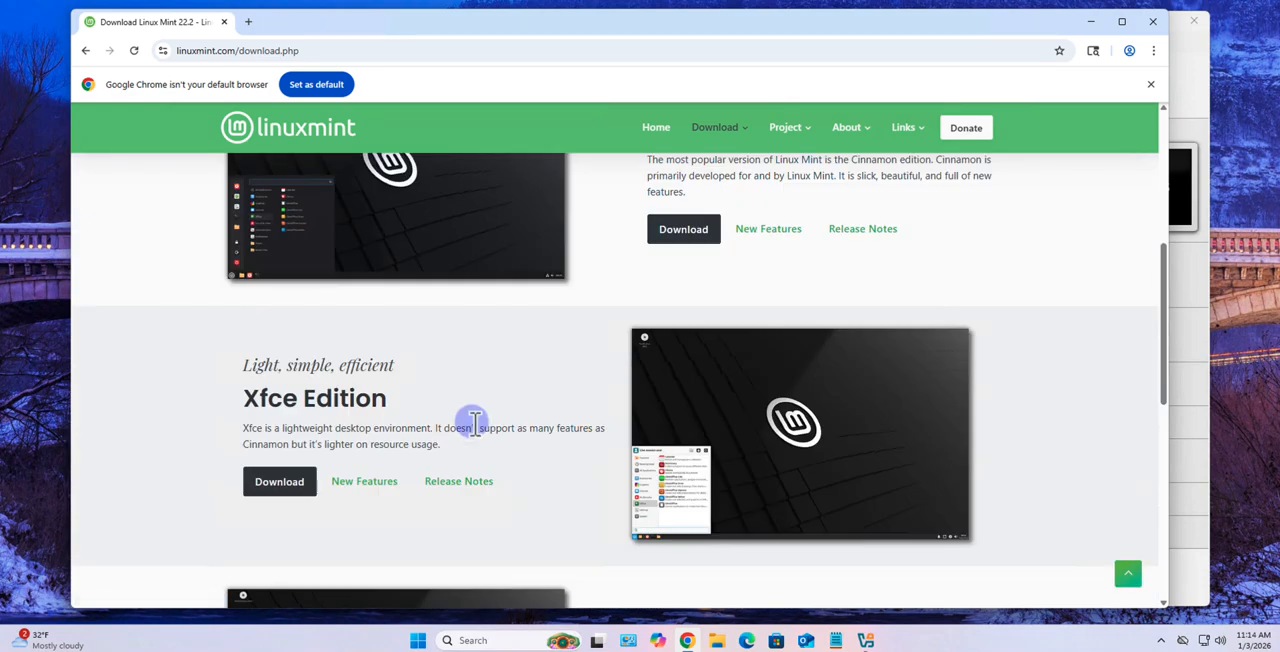
scroll(474, 425, up, 3)
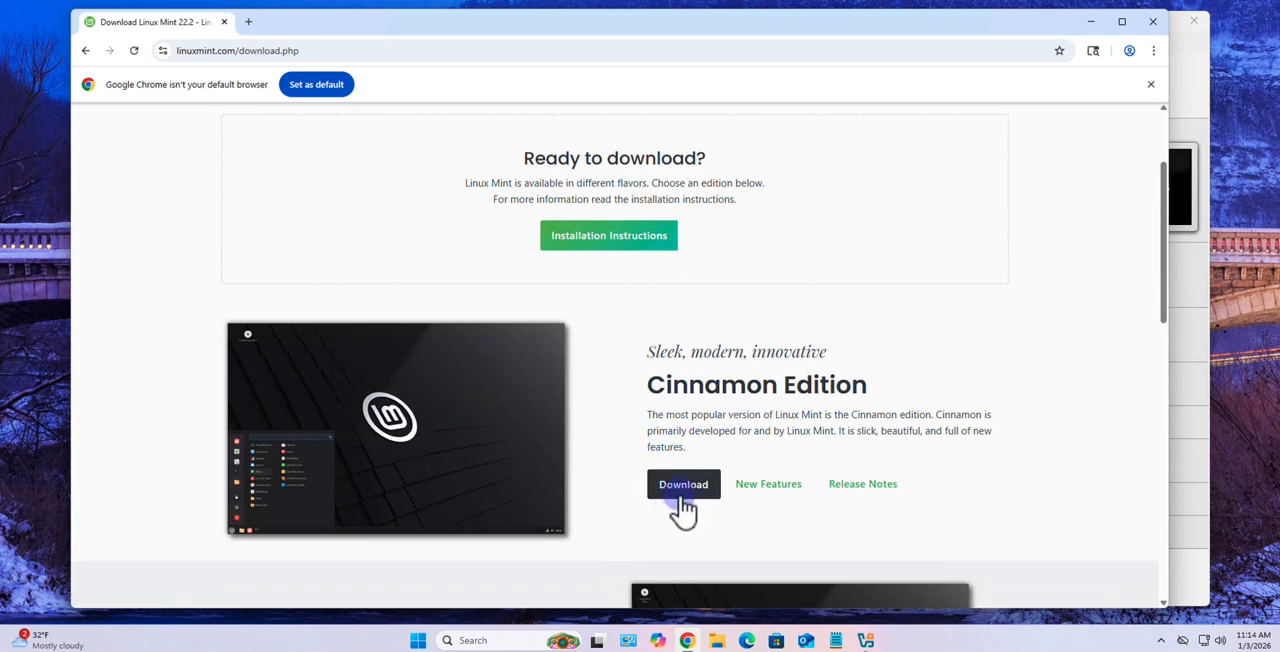
Start downloading the Cinnamon Edition ISO from the MIRhosting mirror in the USA and check its progress
click(682, 500)
scroll(690, 520, down, 2)
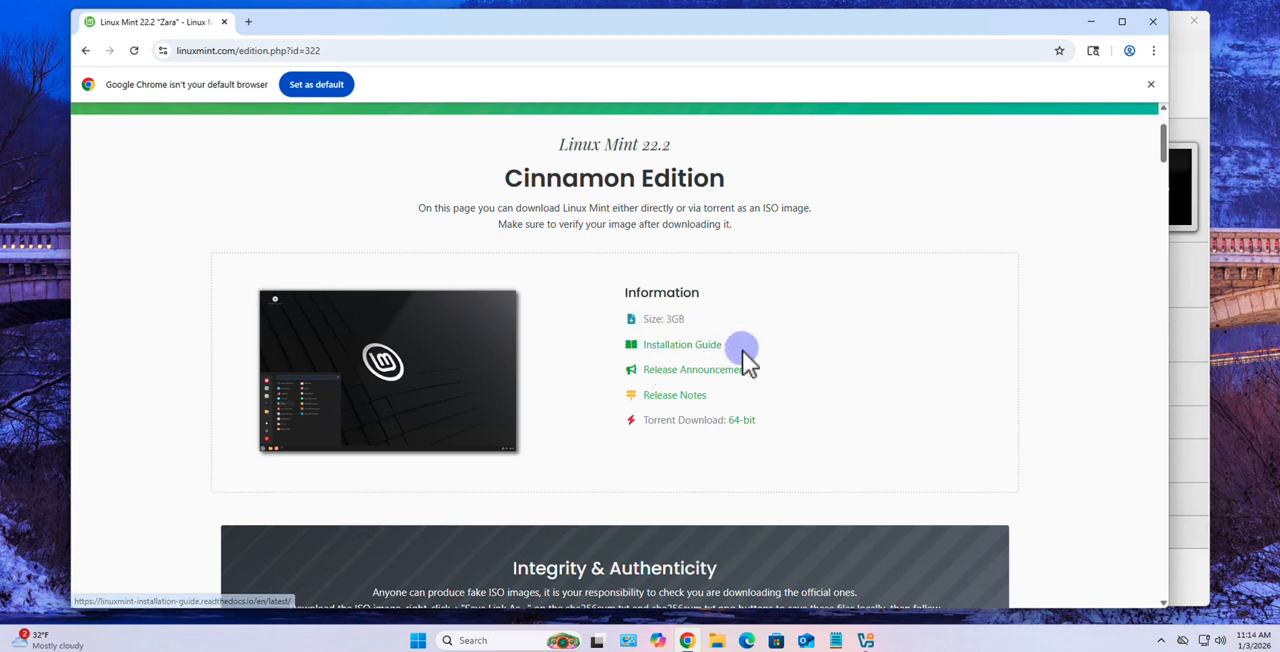
scroll(672, 431, down, 3)
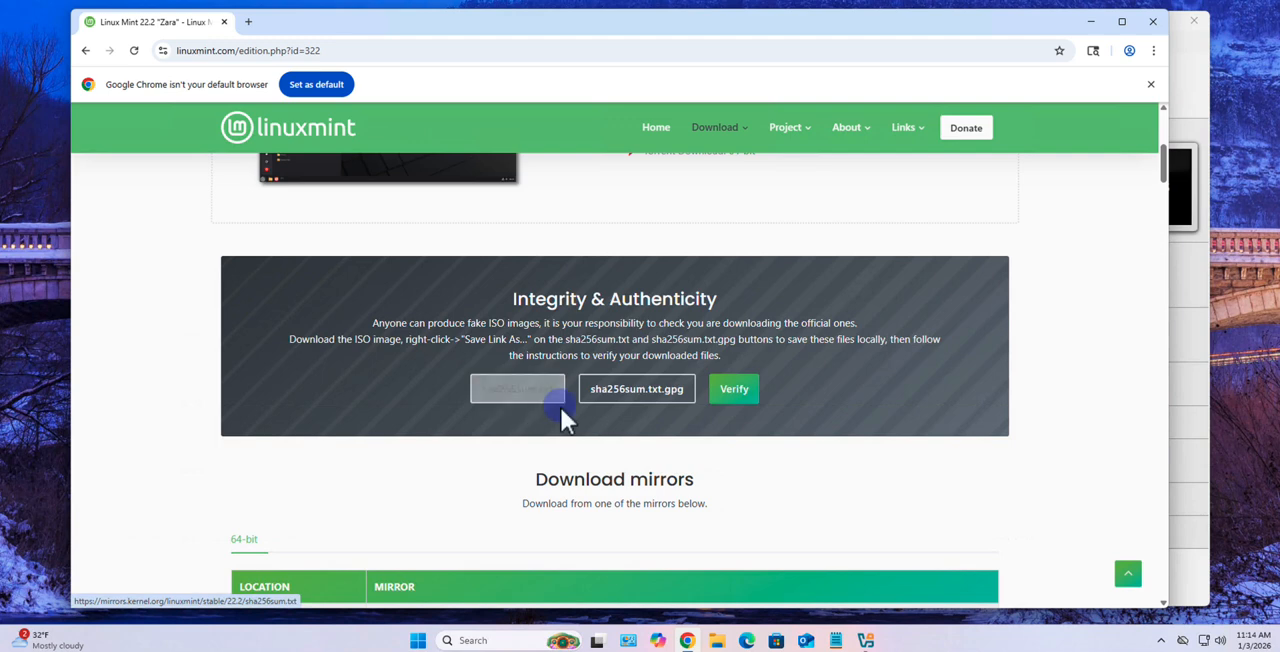
scroll(566, 418, down, 2)
scroll(565, 418, down, 2)
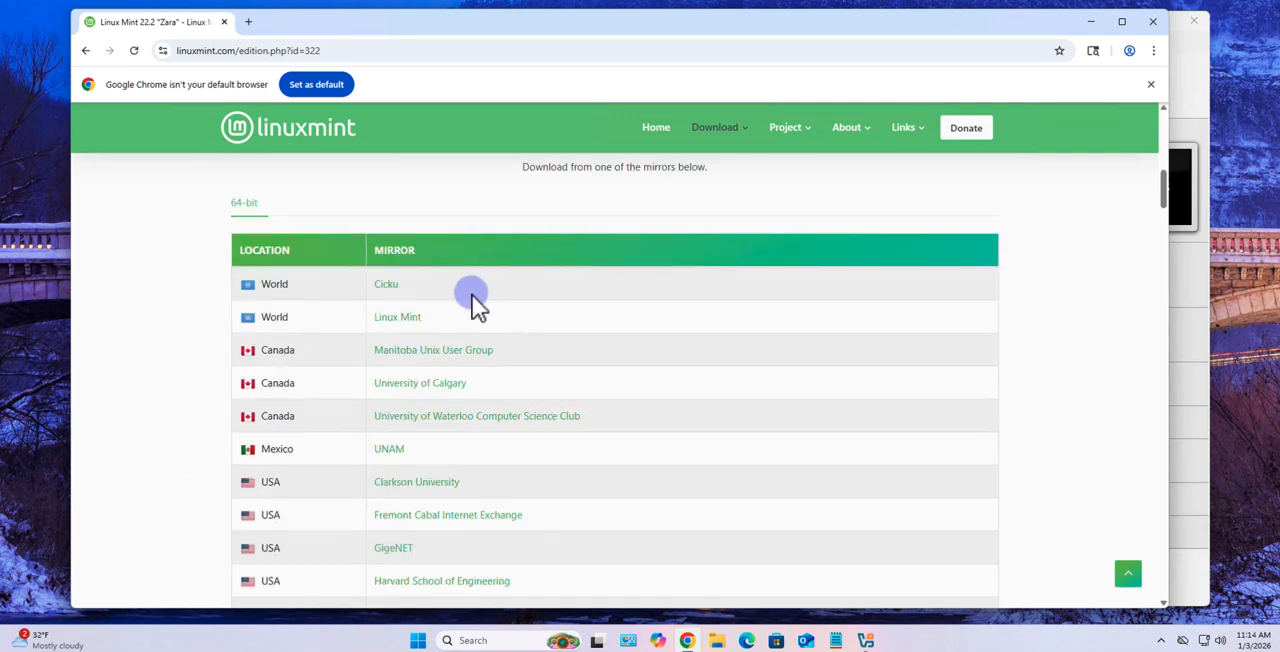
scroll(482, 385, down, 1)
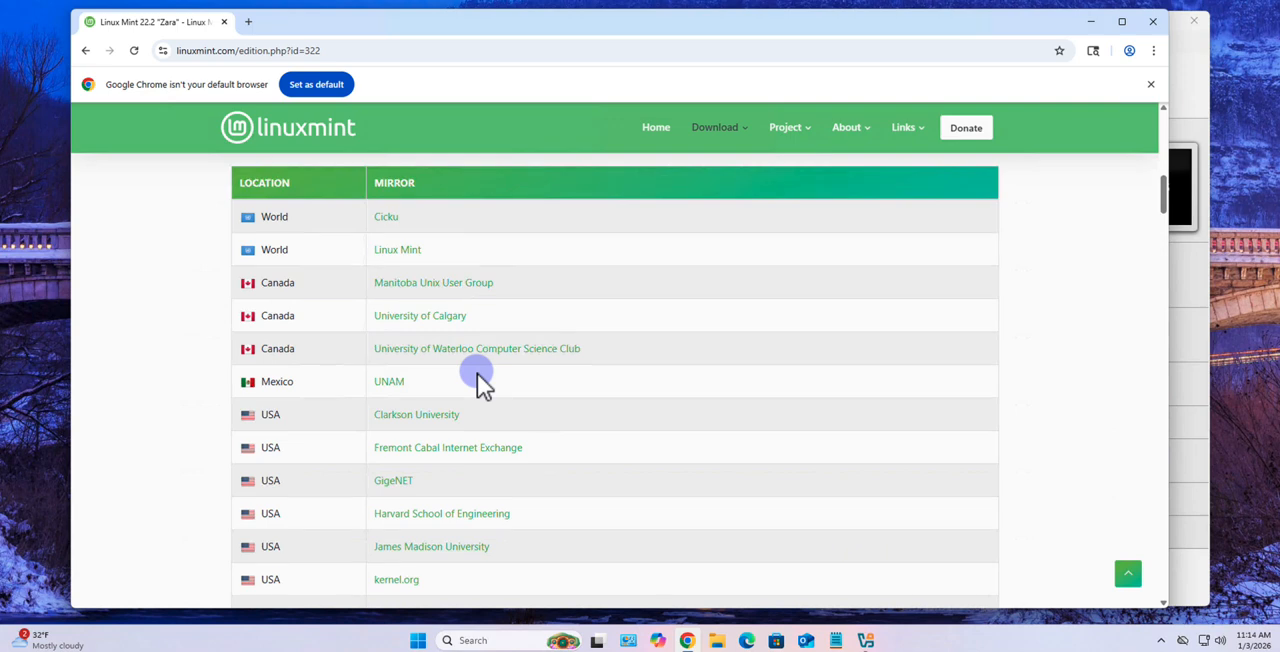
scroll(481, 385, down, 3)
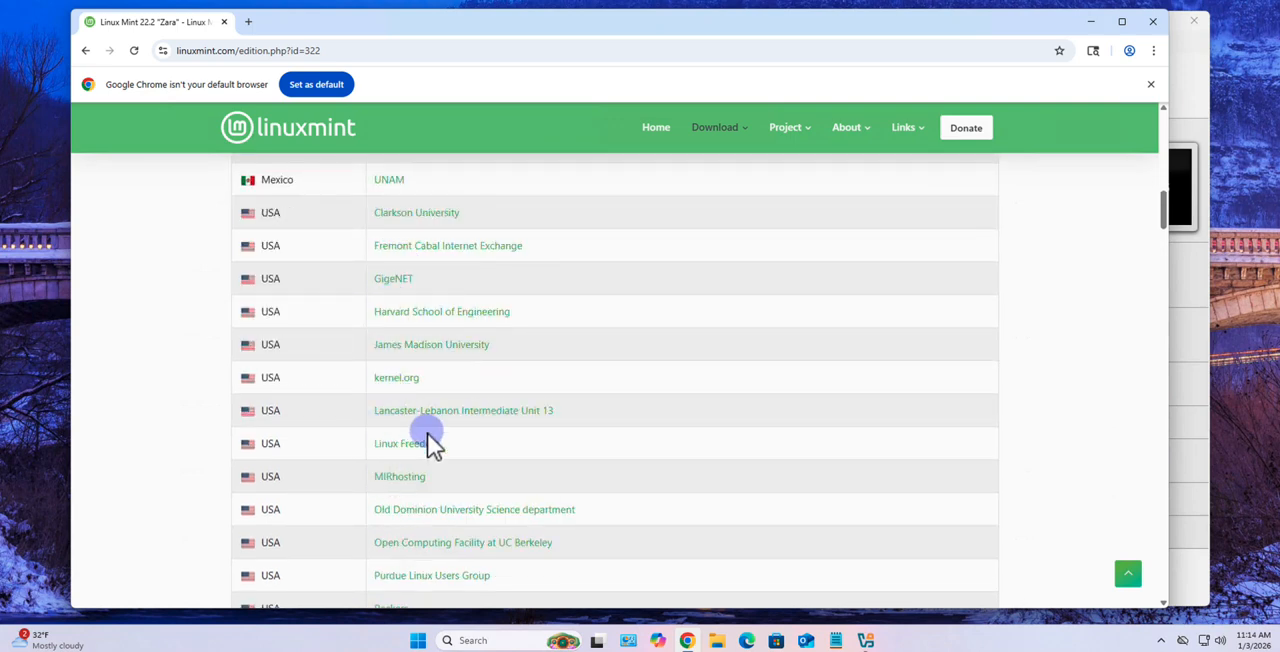
click(405, 478)
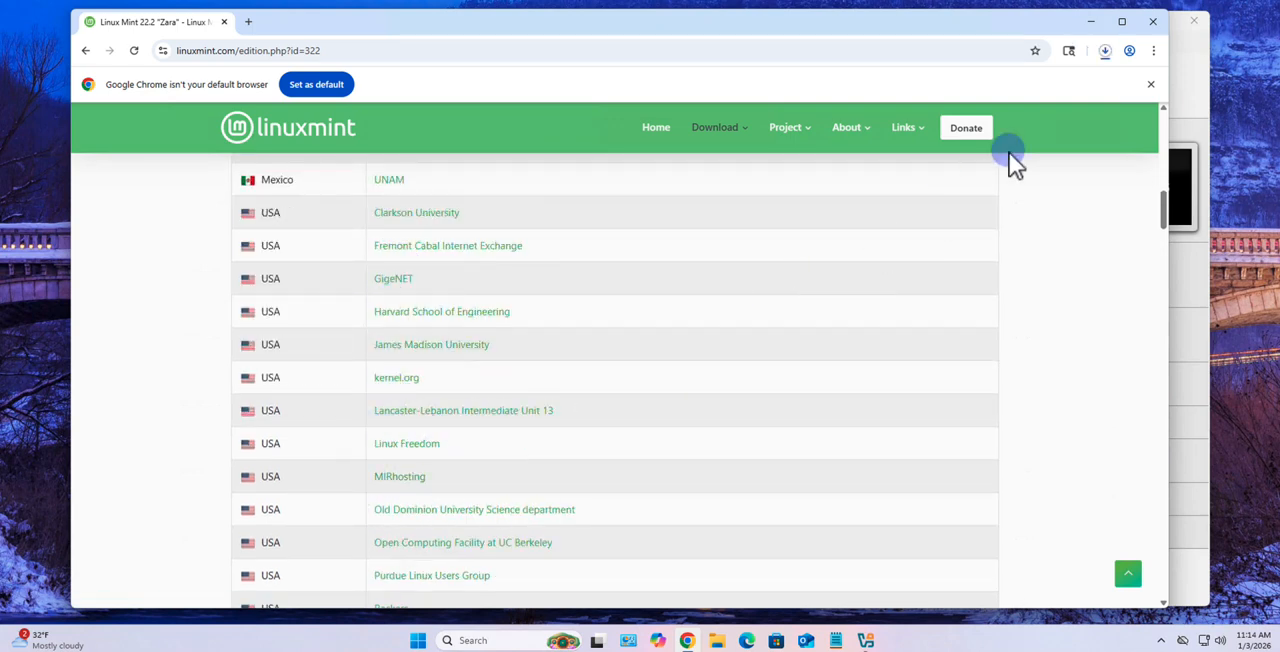
click(1105, 50)
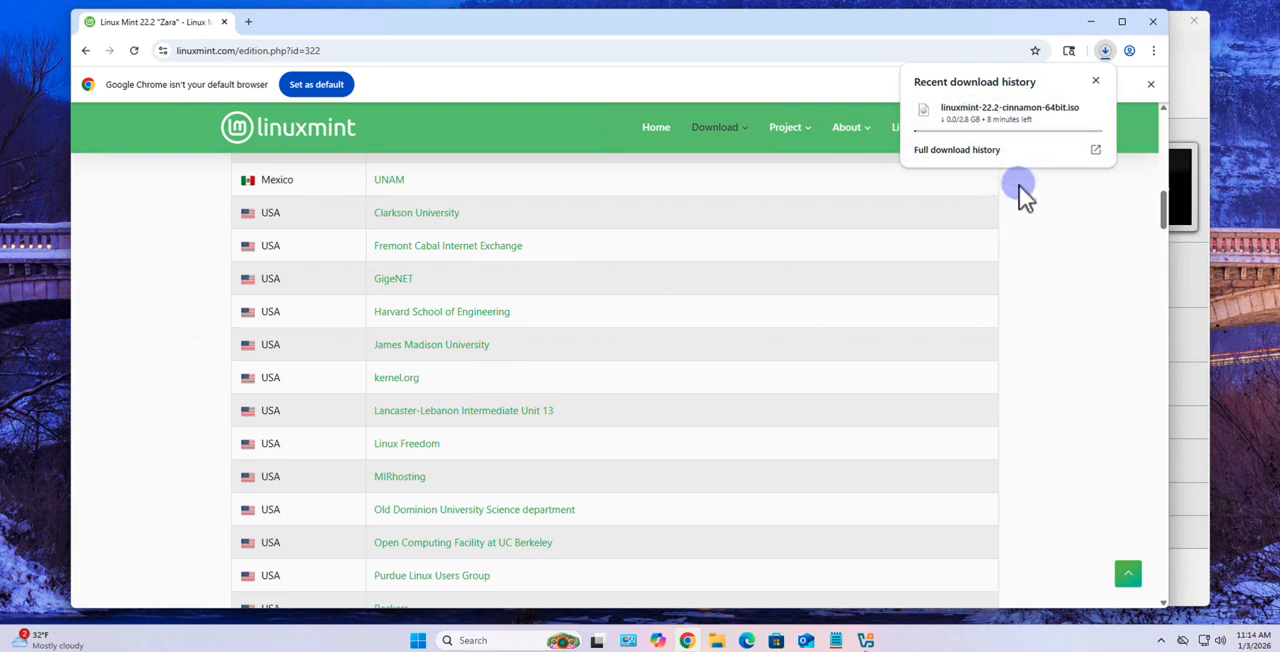
Start a second Cinnamon ISO download from the Telepoint mirror in Bulgaria to compare its remaining time with the first
scroll(547, 480, down, 4)
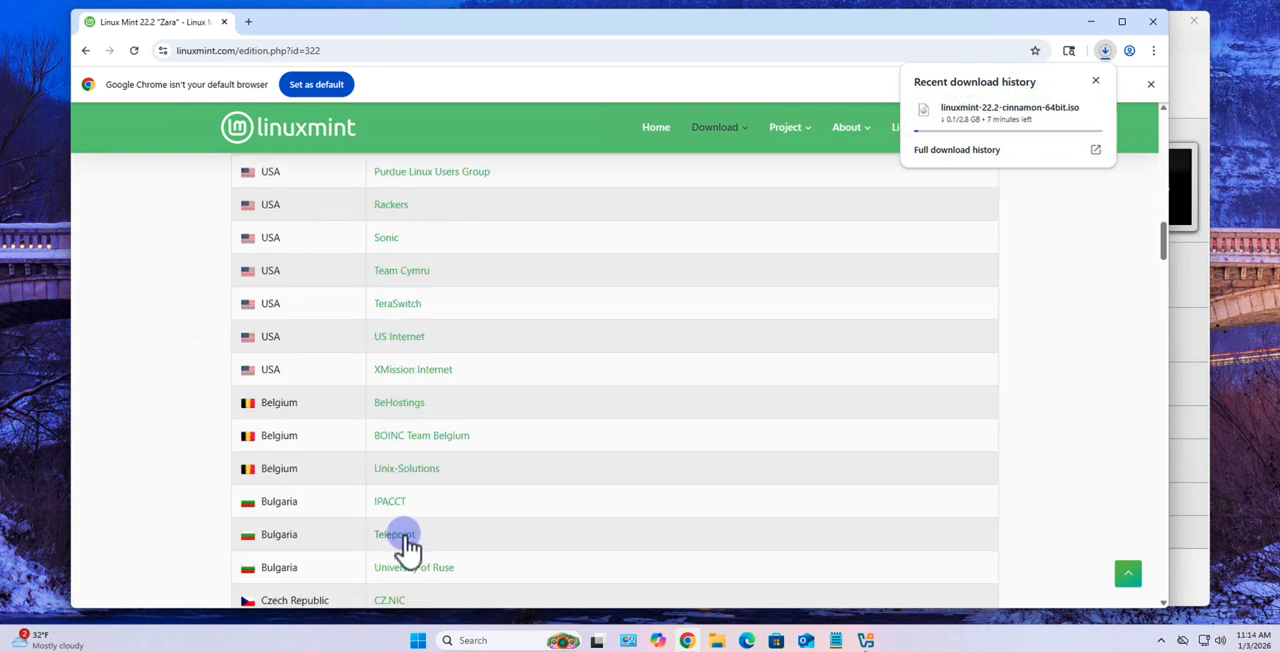
click(404, 536)
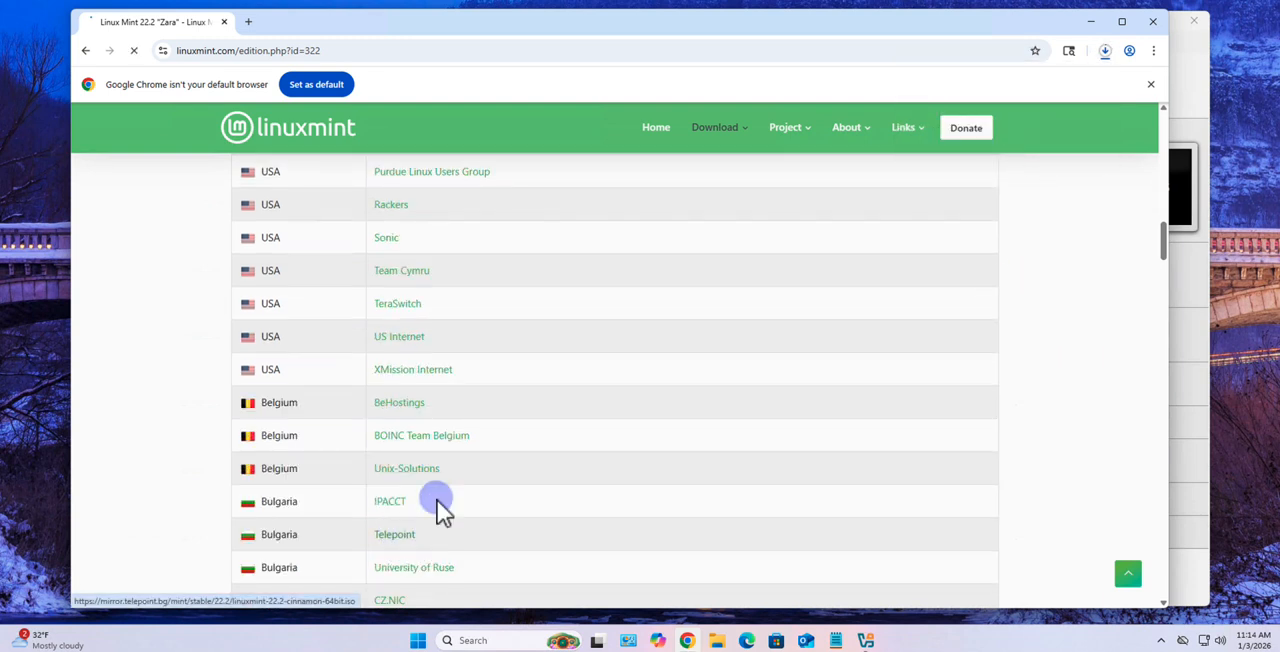
click(1104, 52)
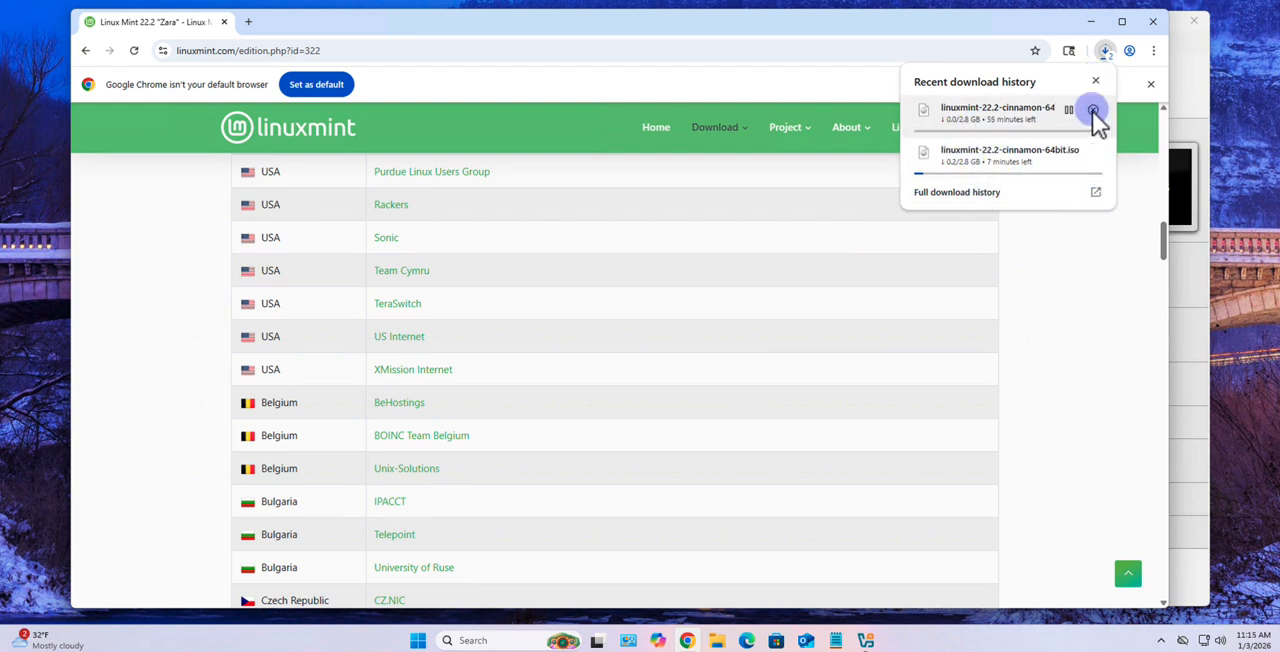
click(1095, 81)
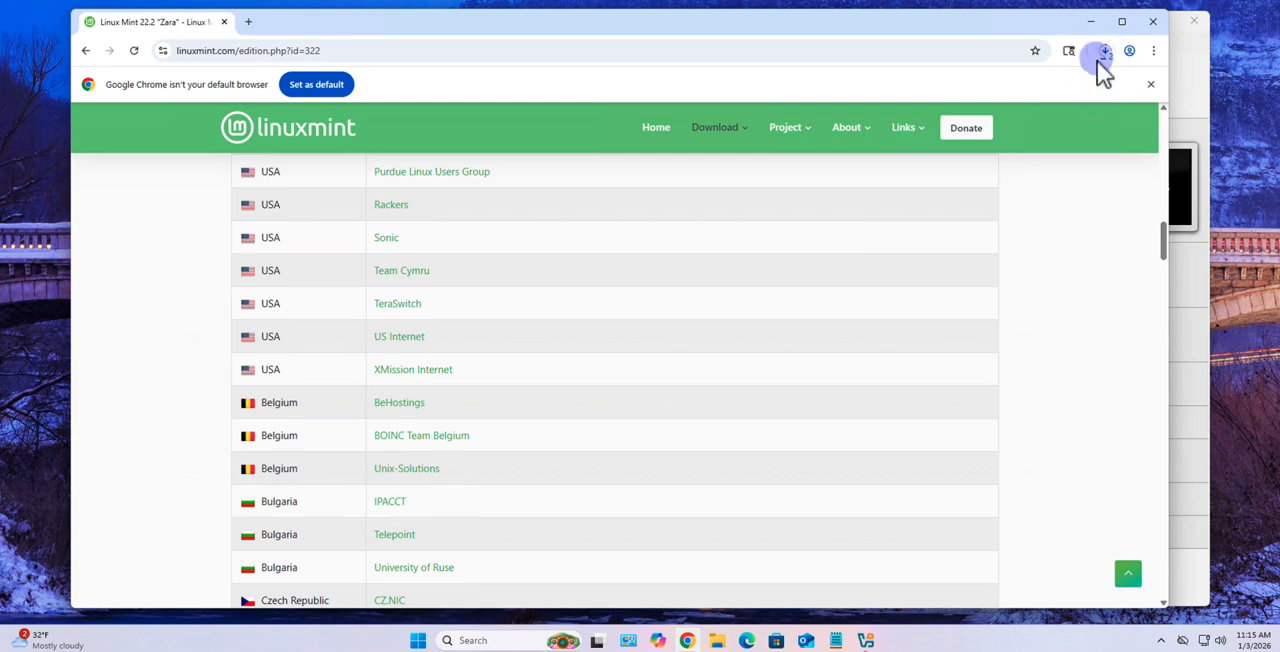
Cancel both running Linux Mint ISO downloads and dismiss the download history
click(1104, 51)
click(1095, 111)
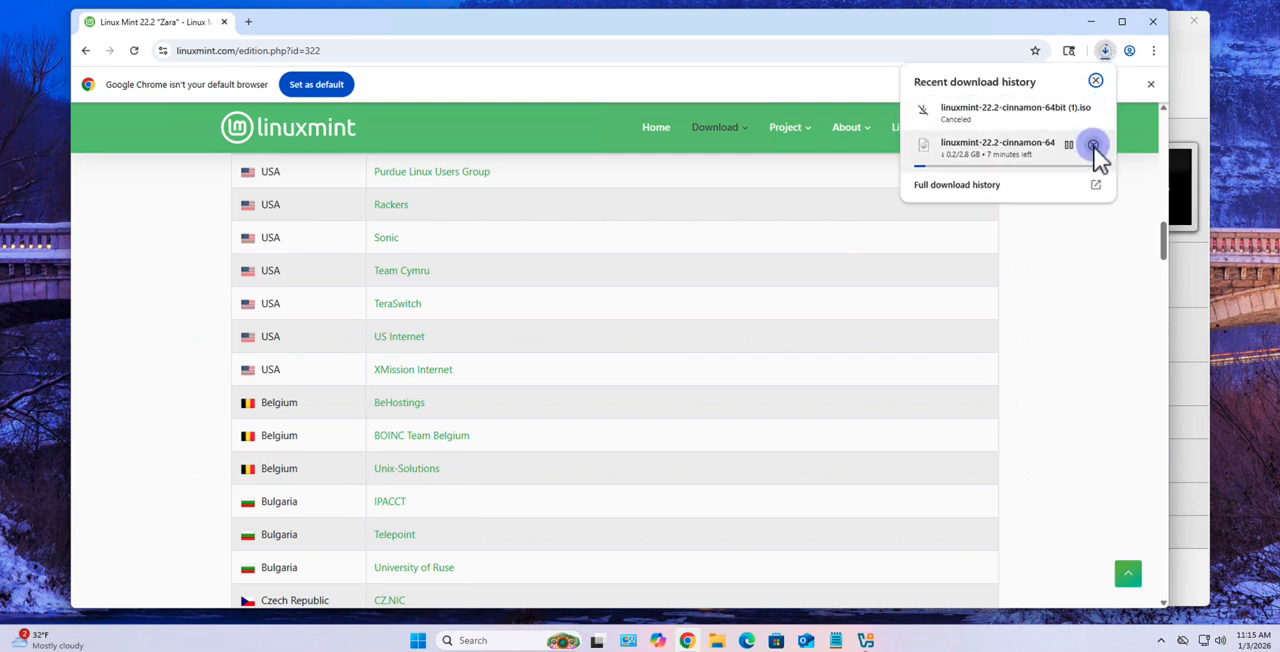
click(1095, 151)
click(1096, 82)
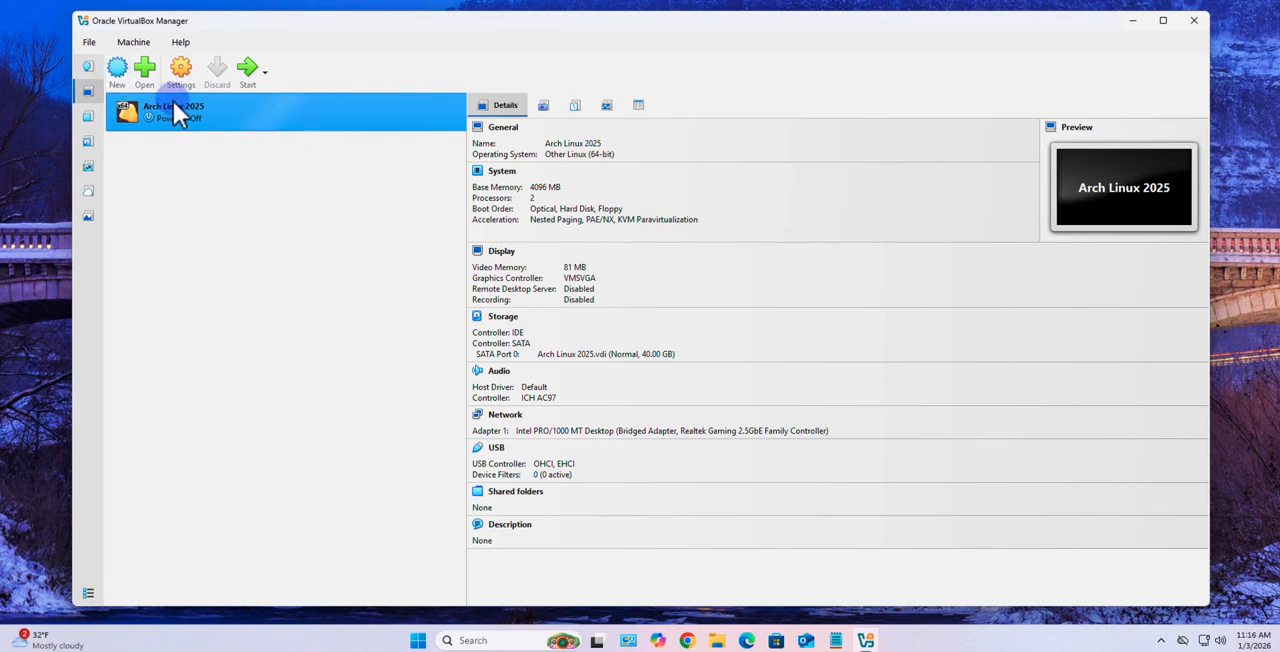
Switch to Oracle VirtualBox Manager and start a new virtual machine named Linux Mint 22
click(128, 43)
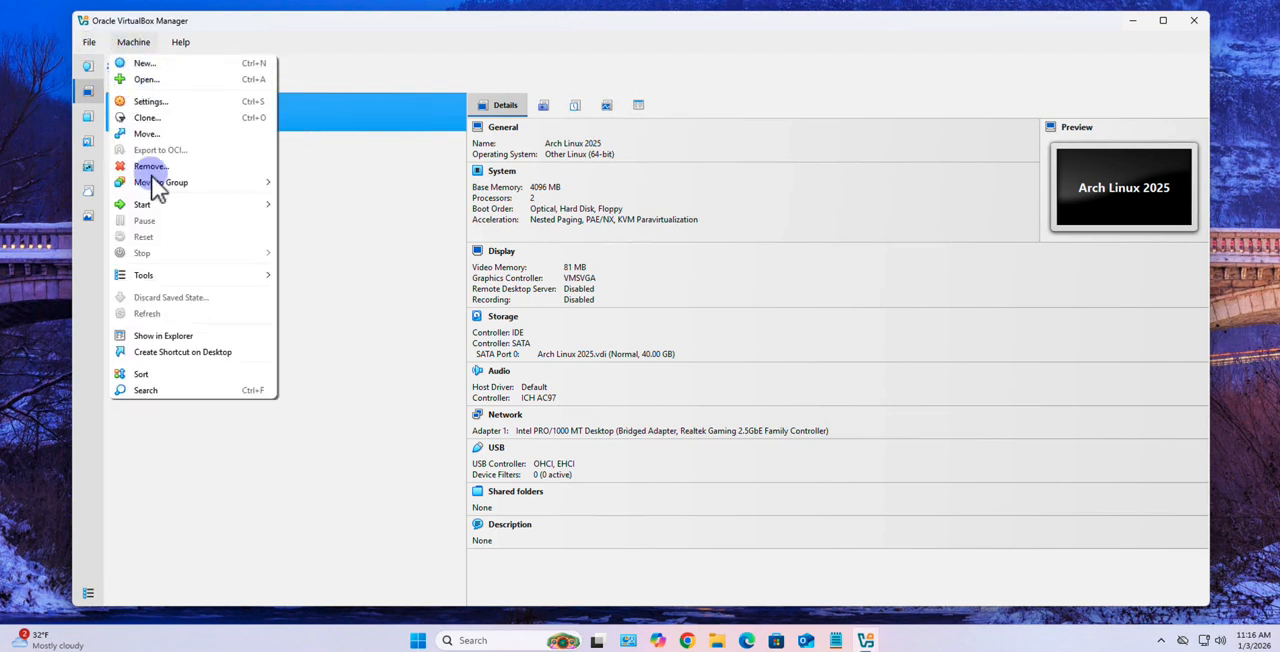
click(106, 107)
click(118, 68)
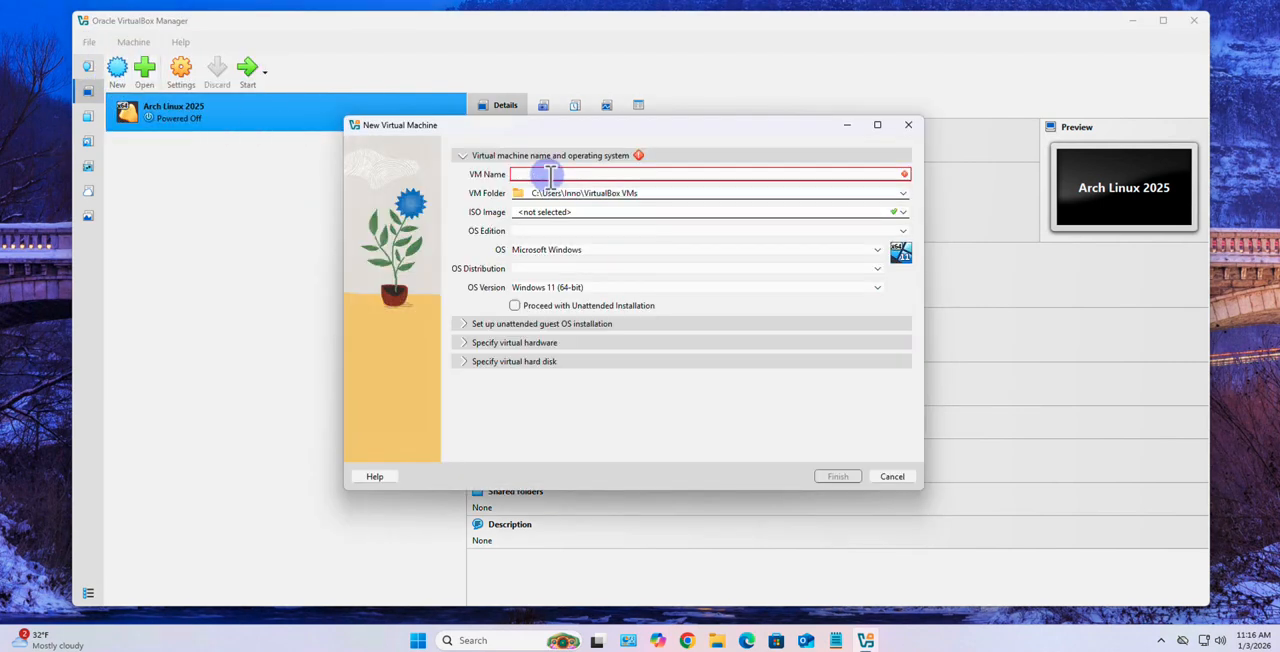
text(Lin)
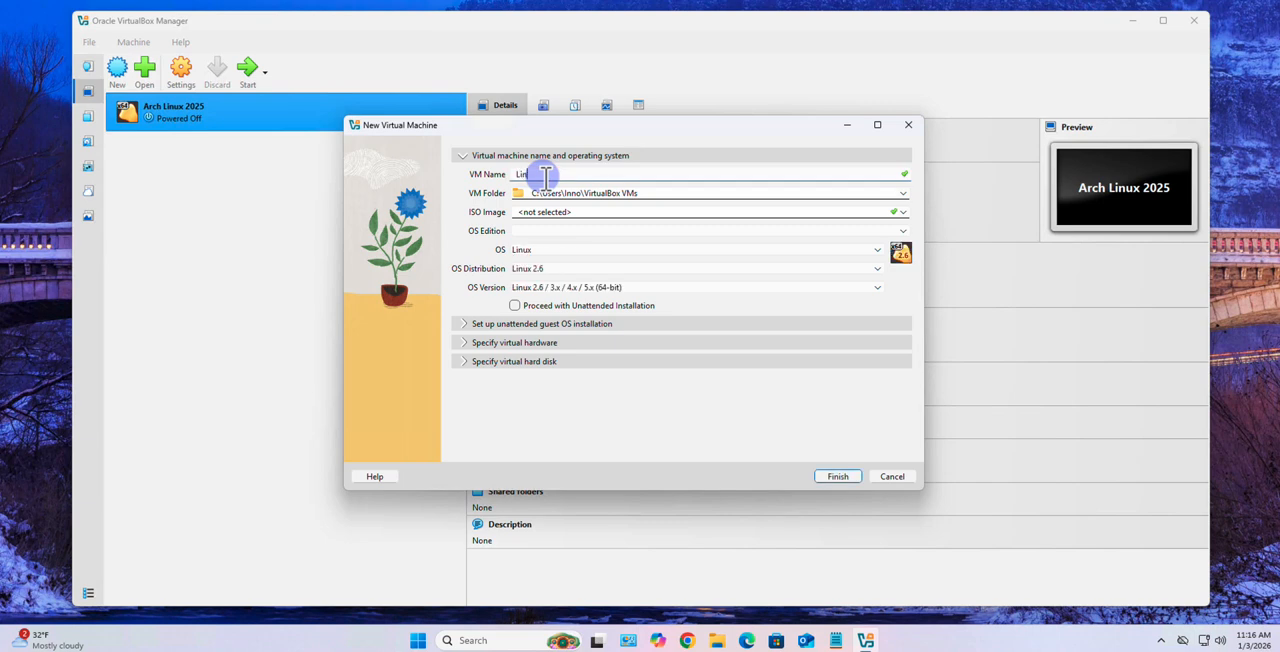
text(ux Mint 22)
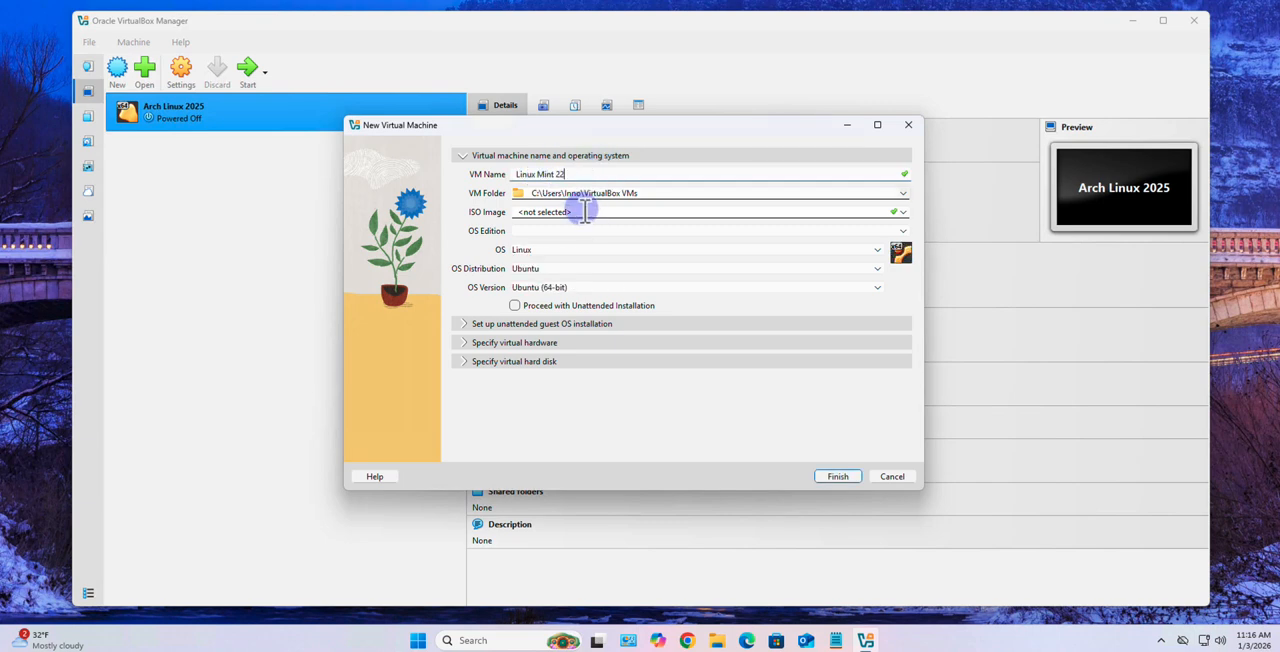
Set the virtual machine's folder to _Virtualbox Virtual Machines inside Documents
click(903, 200)
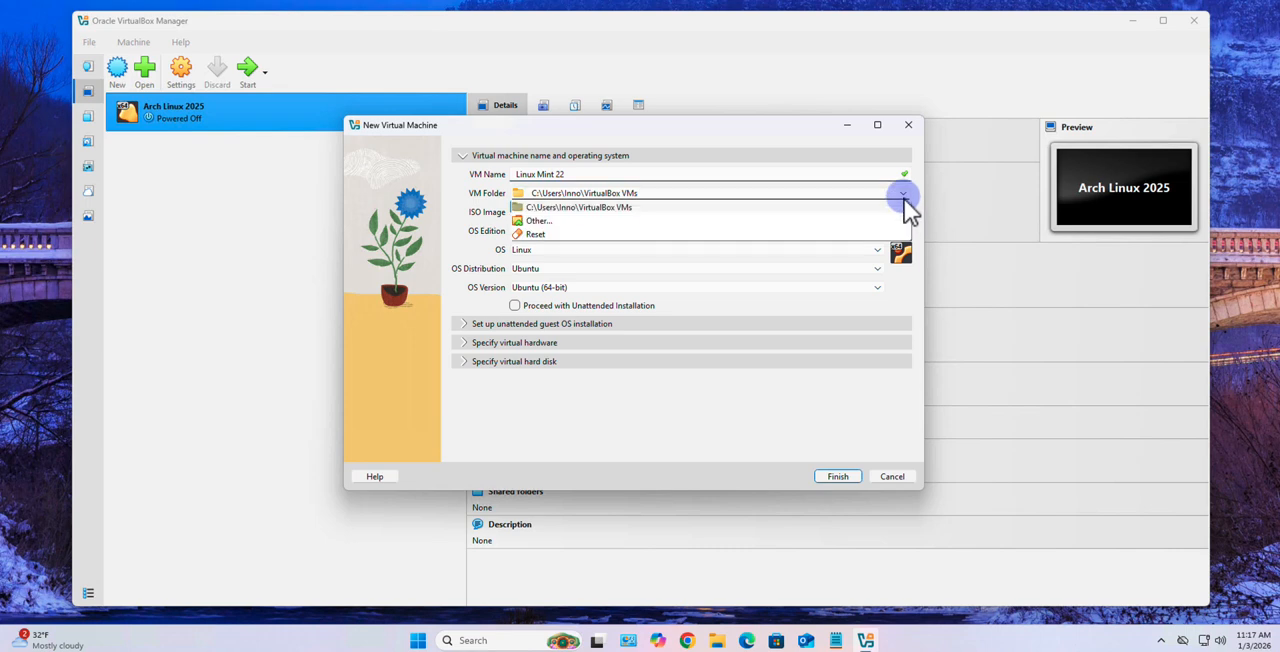
click(537, 221)
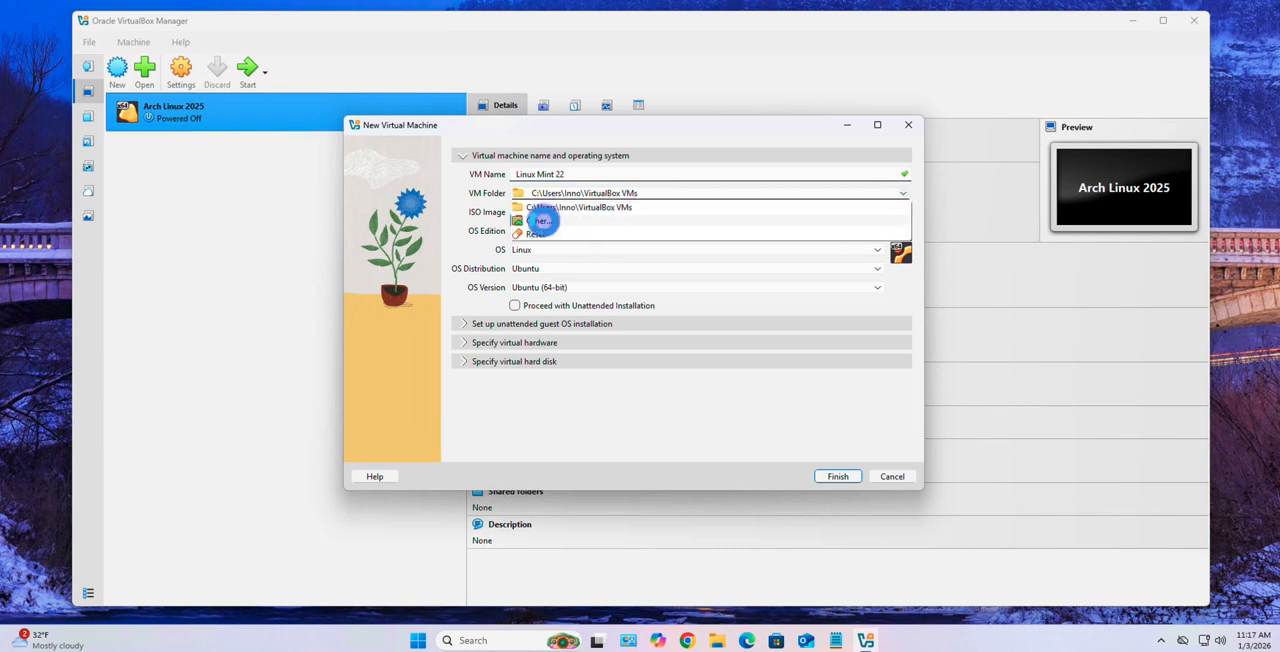
click(405, 336)
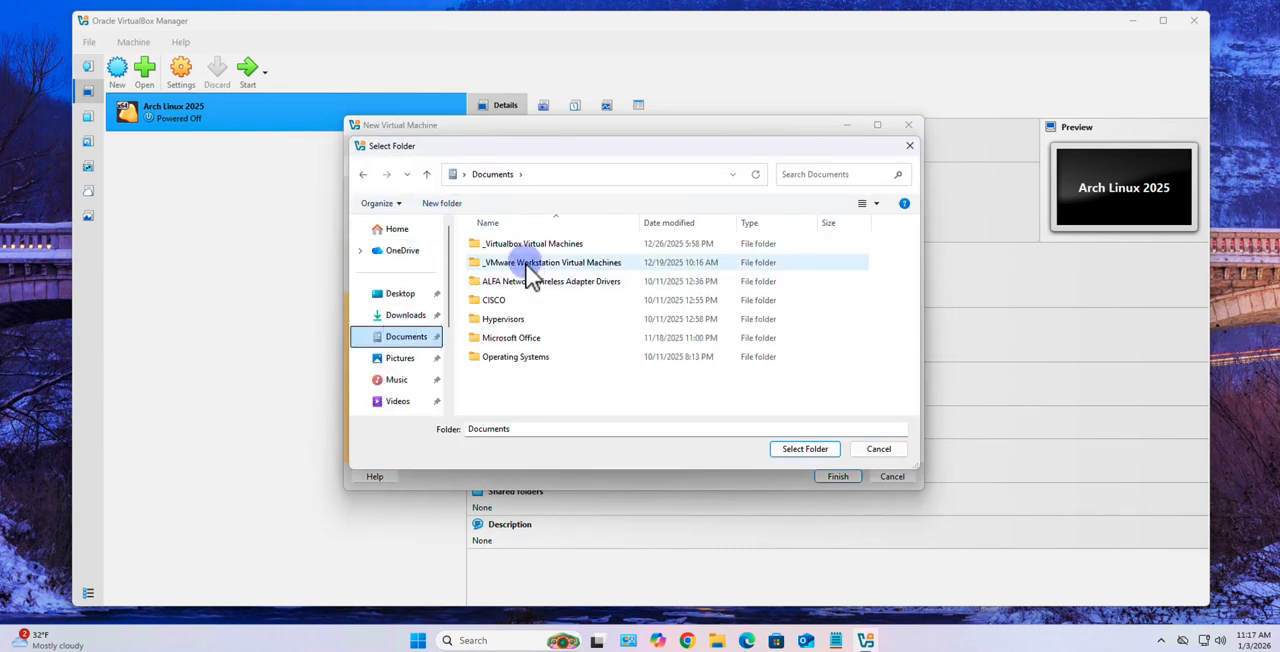
click(530, 244)
click(795, 449)
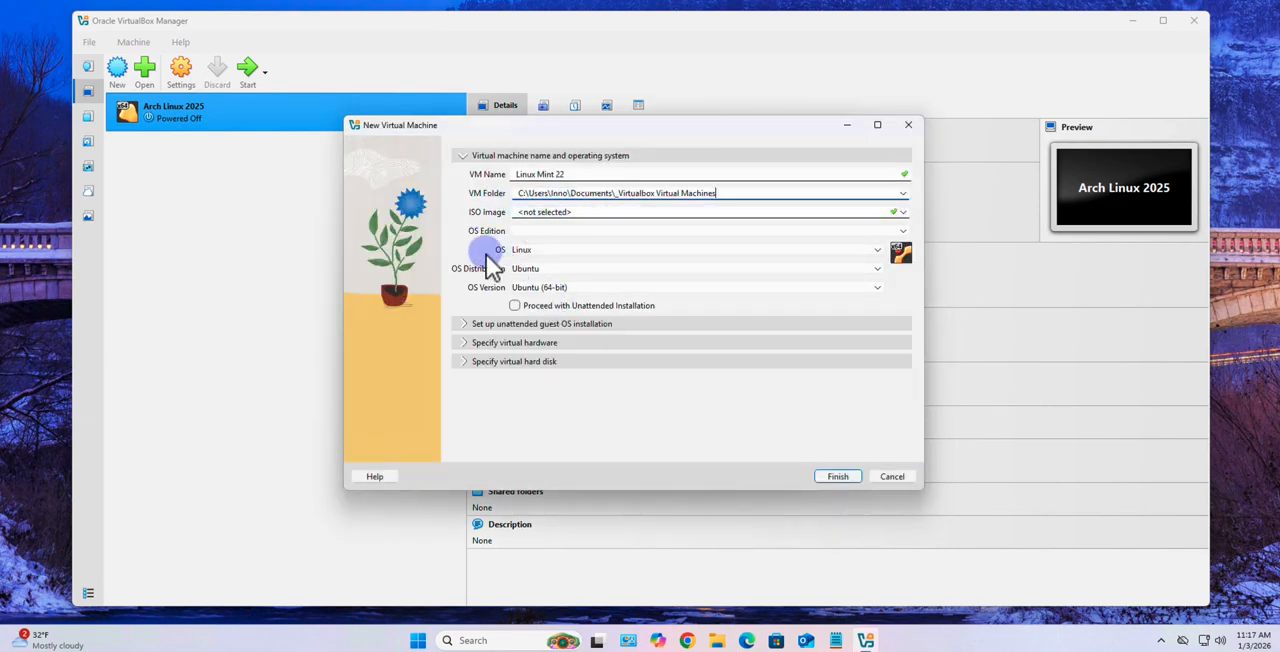
Set the new virtual machine's OS distribution to Other Linux
click(543, 269)
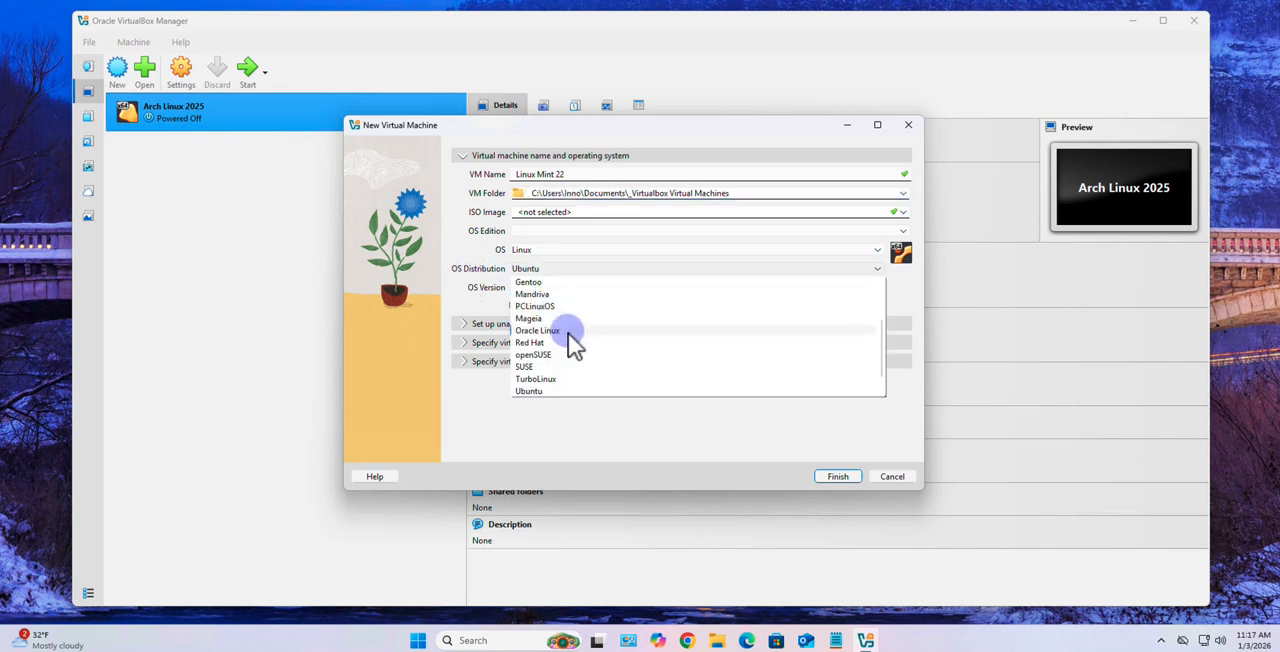
scroll(568, 332, up, 2)
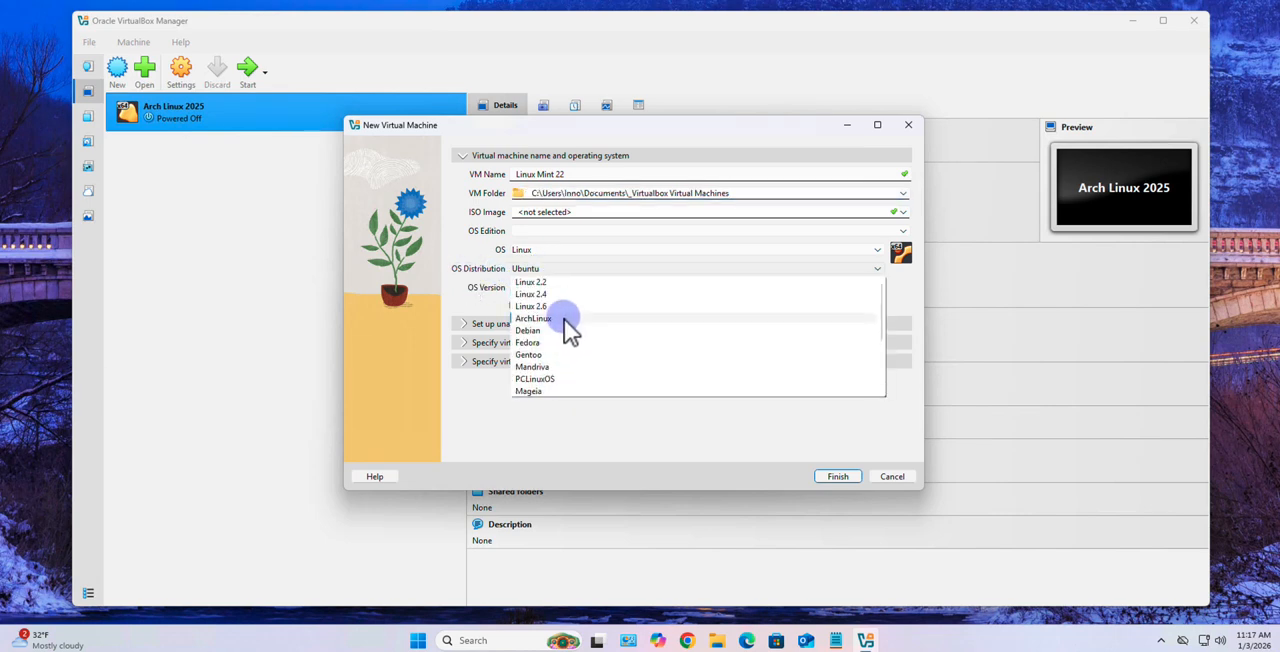
scroll(562, 312, down, 1)
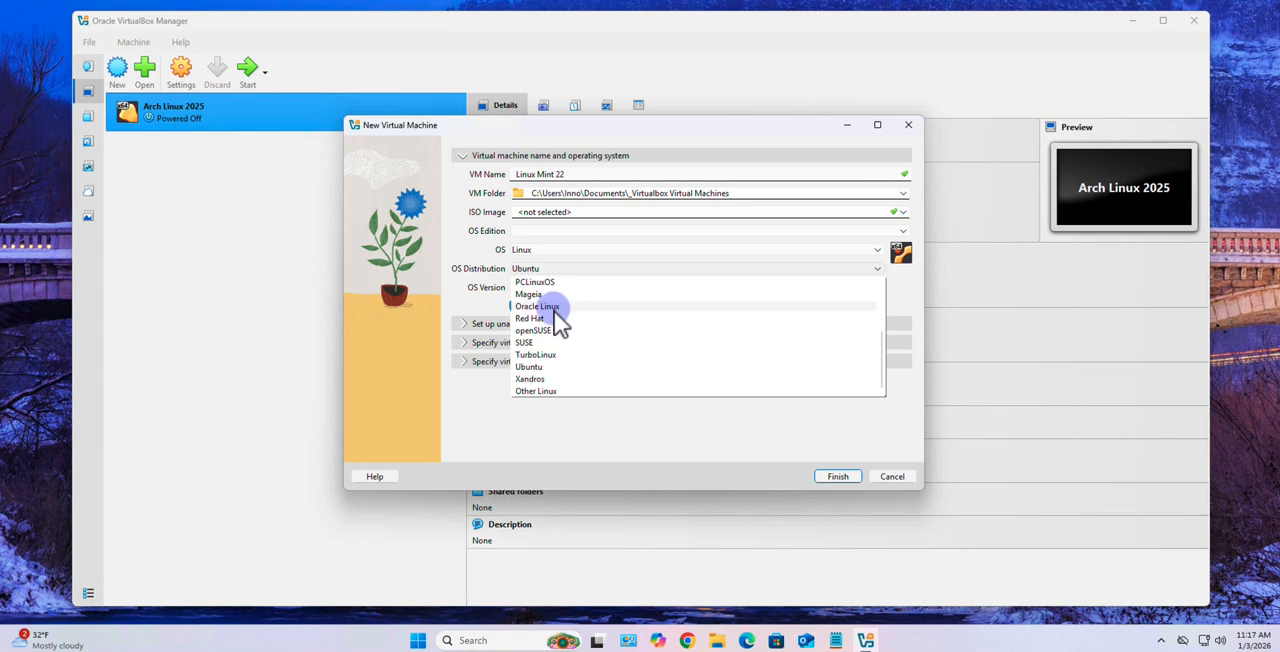
click(545, 391)
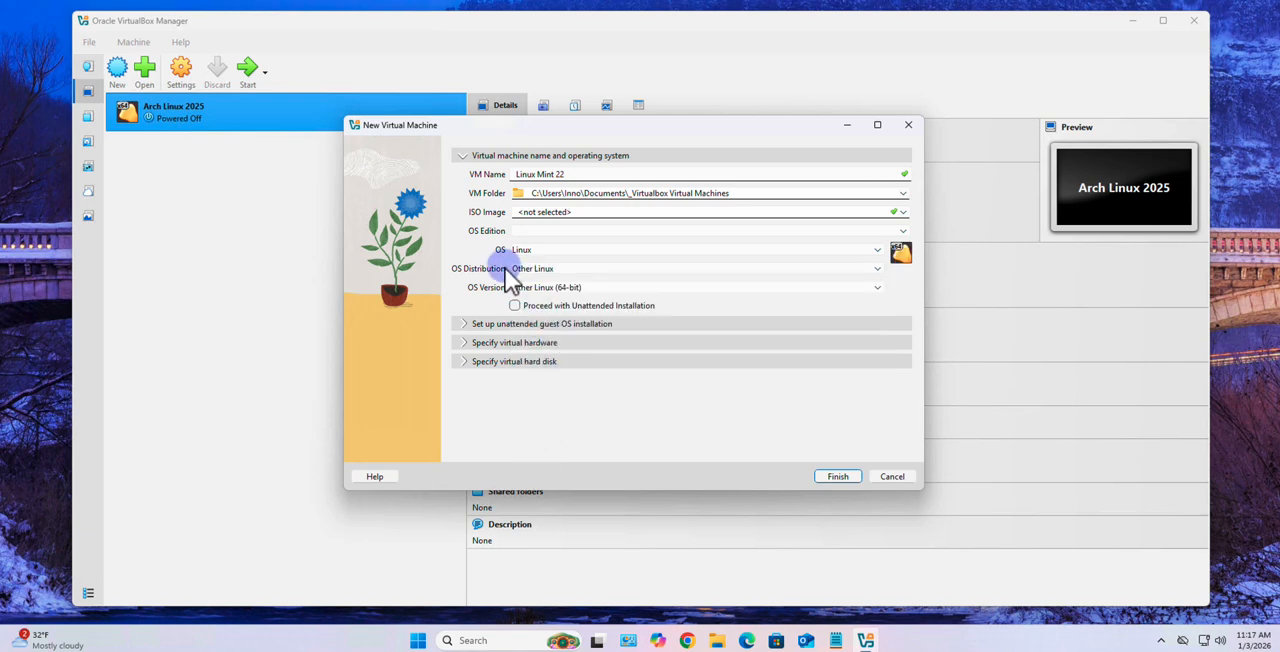
Finish creating the virtual machine with 4096 MB of base memory, 2 CPUs and a new 40 GB virtual hard disk
click(466, 343)
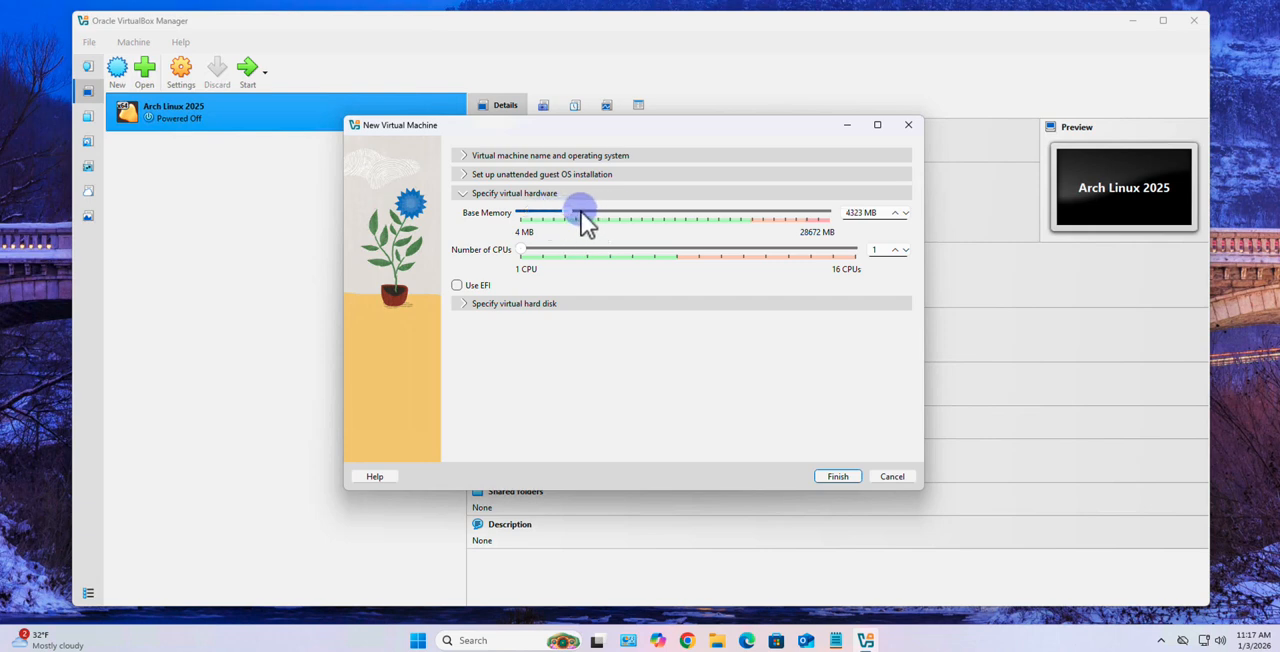
mouse_move(581, 212)
mouse_down()
mouse_move(558, 213)
mouse_move(573, 213)
mouse_up()
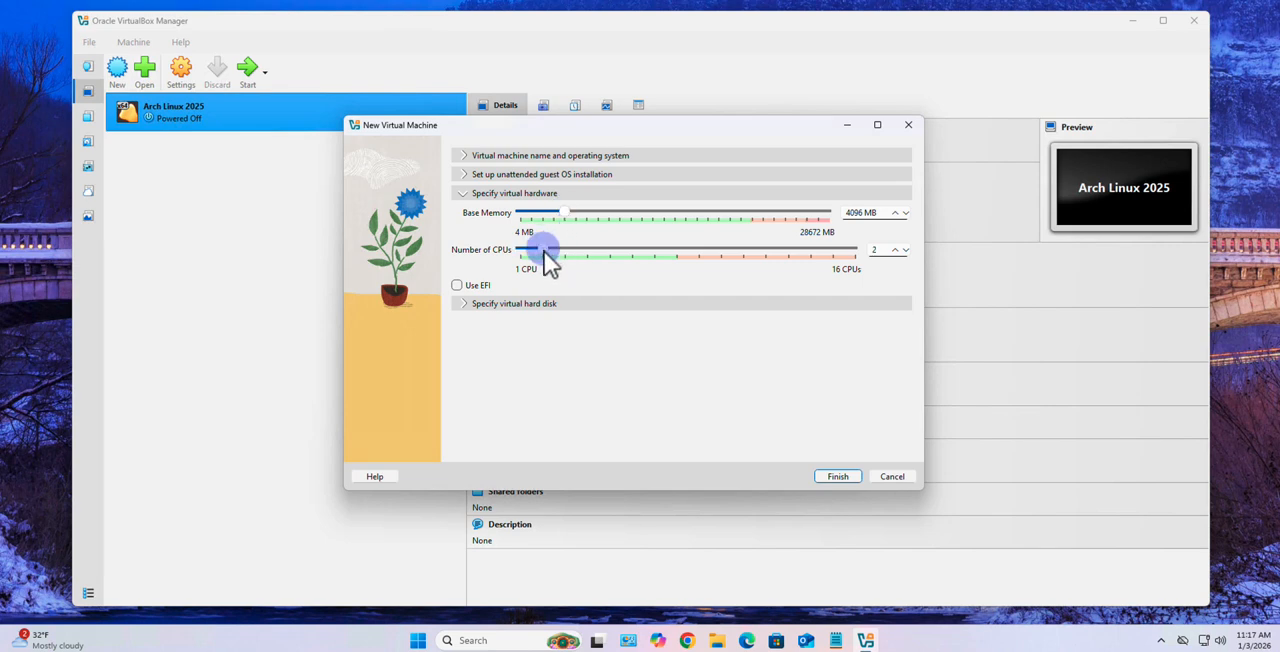
click(472, 302)
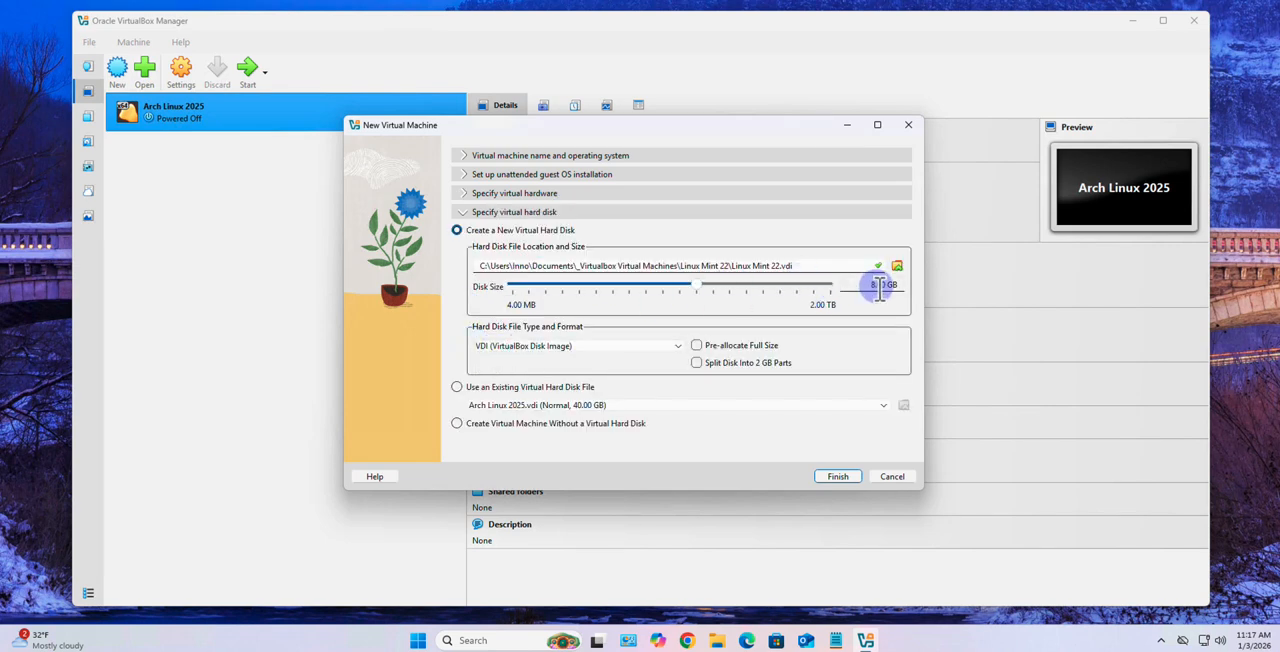
drag(878, 287, 850, 285)
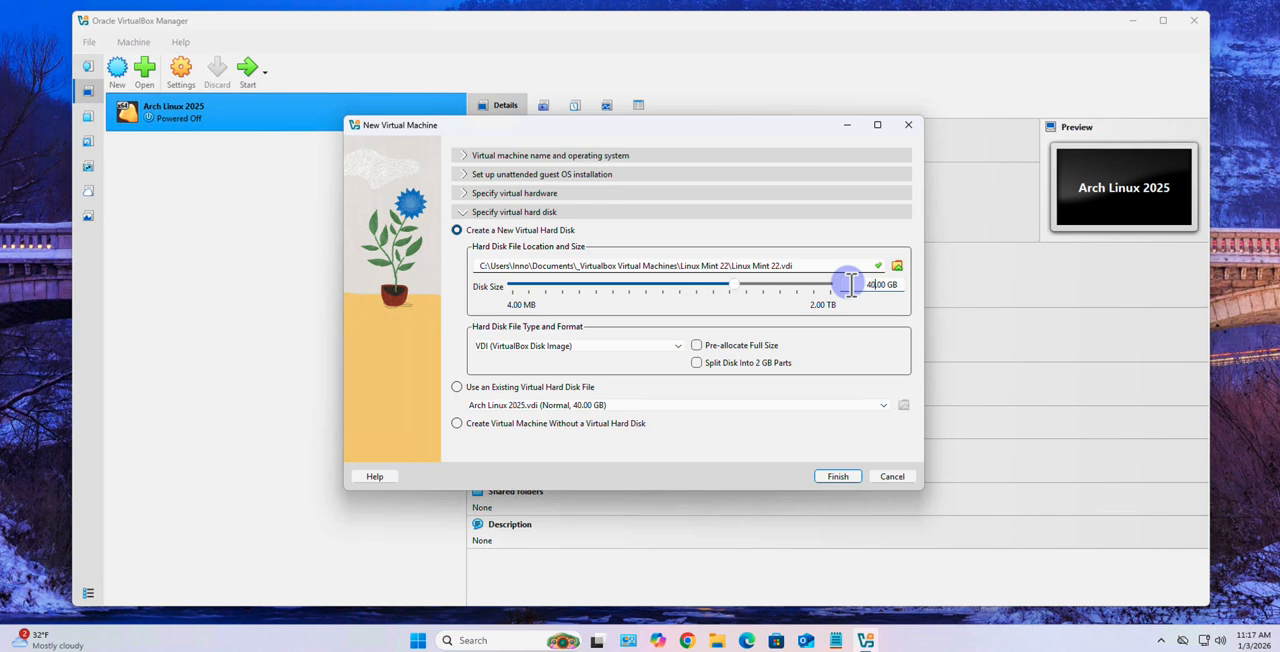
click(832, 477)
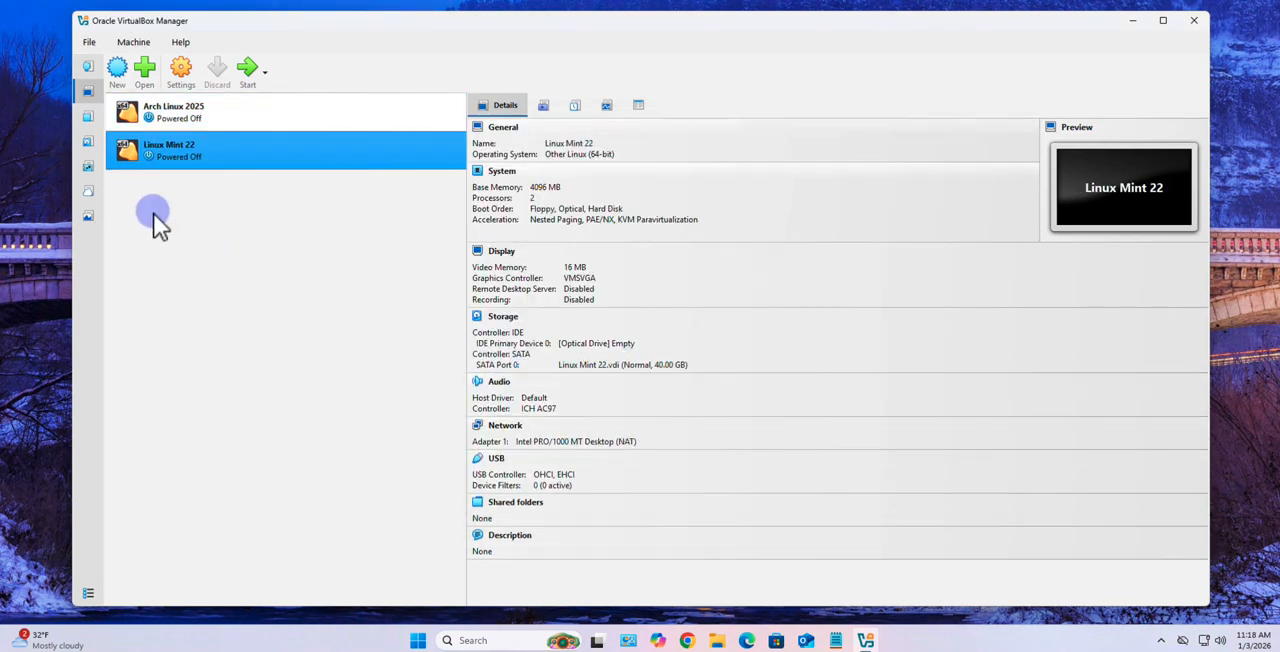
In the Linux Mint 22 machine's settings, set Shared Clipboard and Drag-and-Drop to Bidirectional
right_click(174, 165)
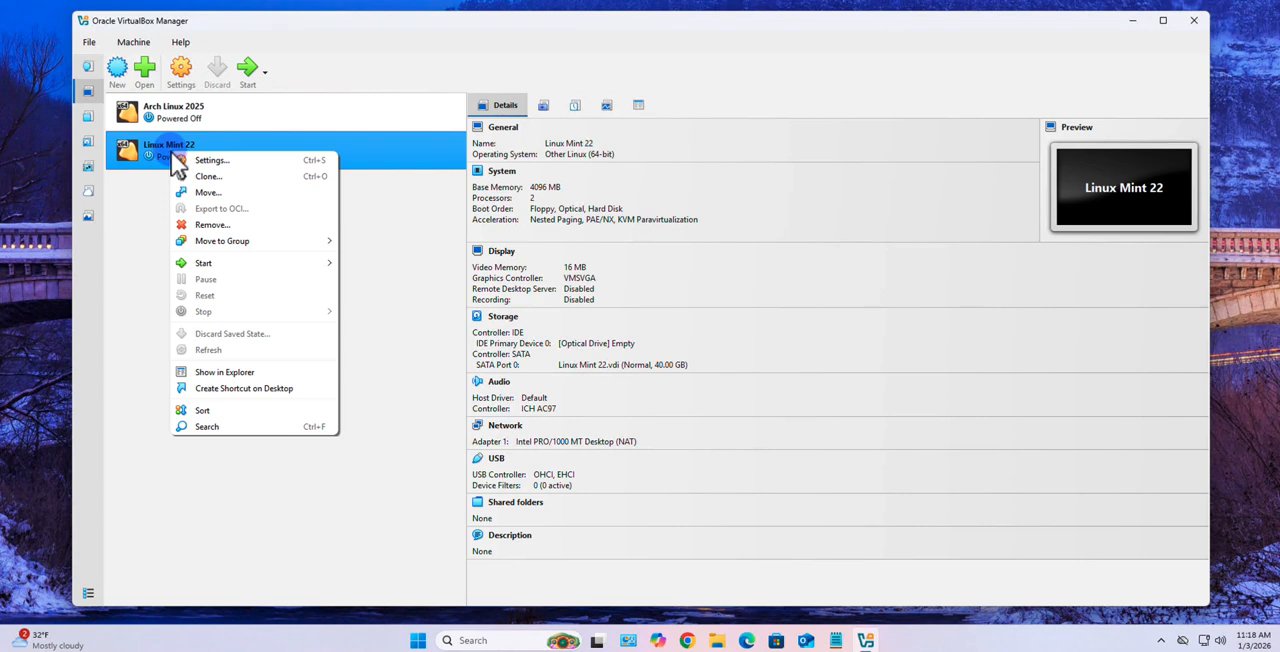
click(225, 160)
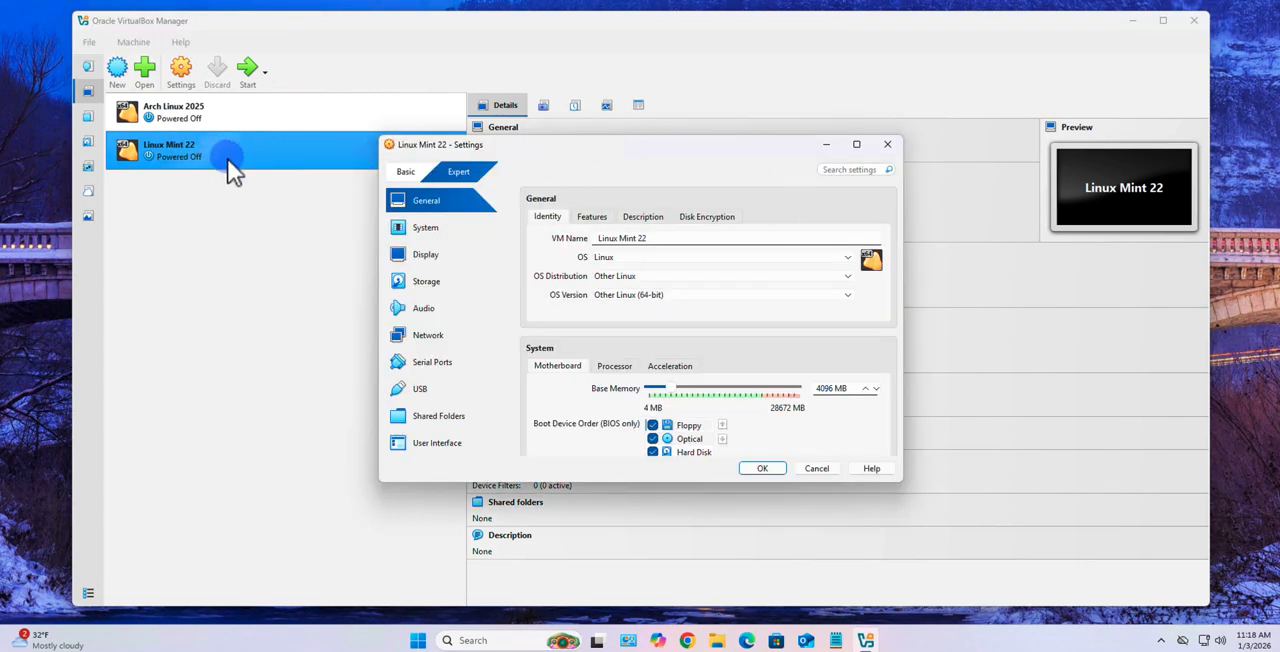
click(580, 217)
click(657, 258)
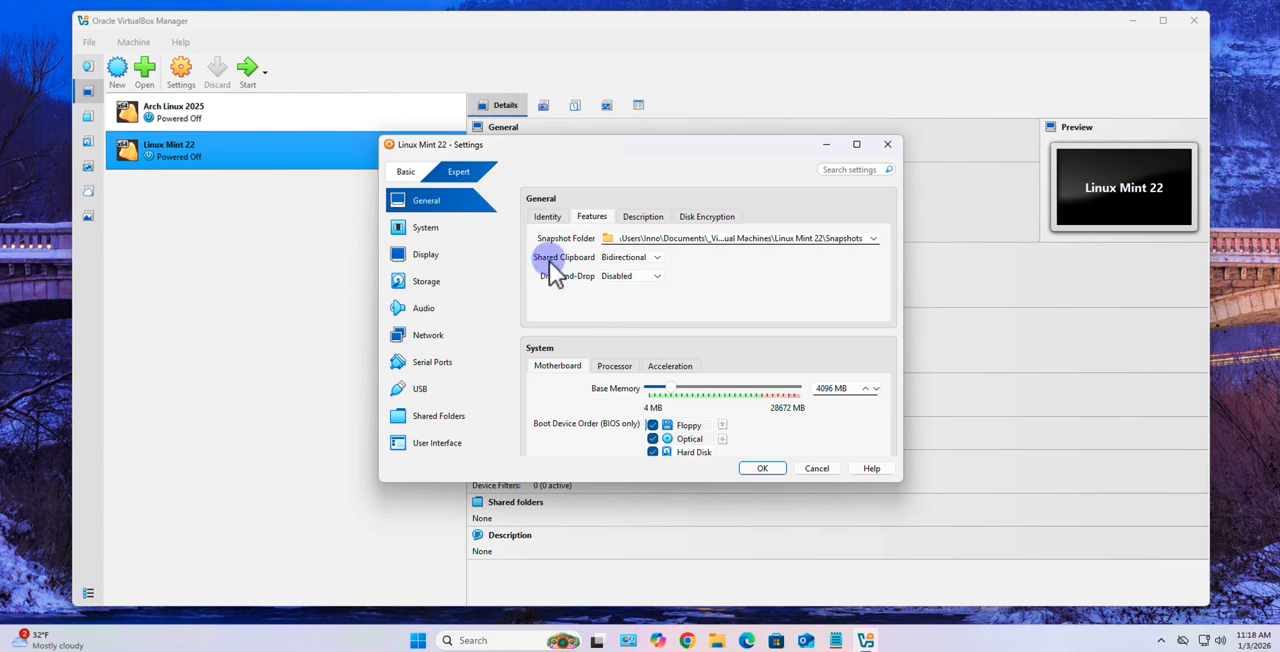
click(655, 275)
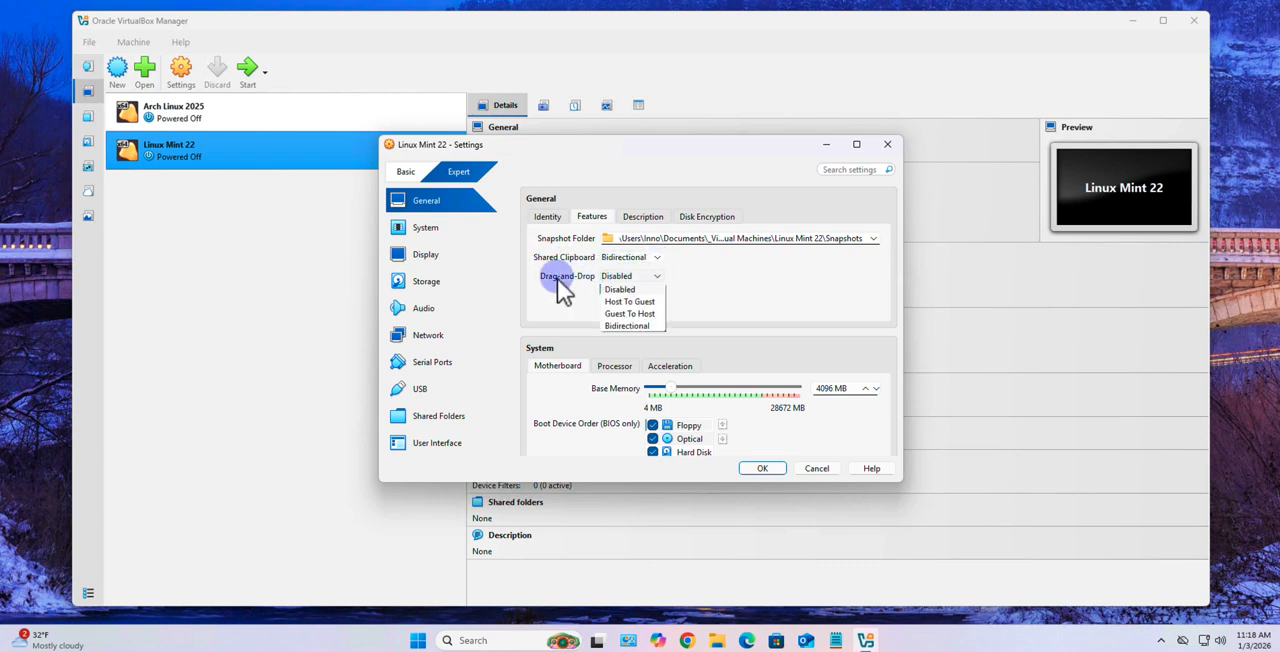
click(655, 337)
Examine the machine's description, disk encryption, identity, motherboard, processor and acceleration settings
click(638, 222)
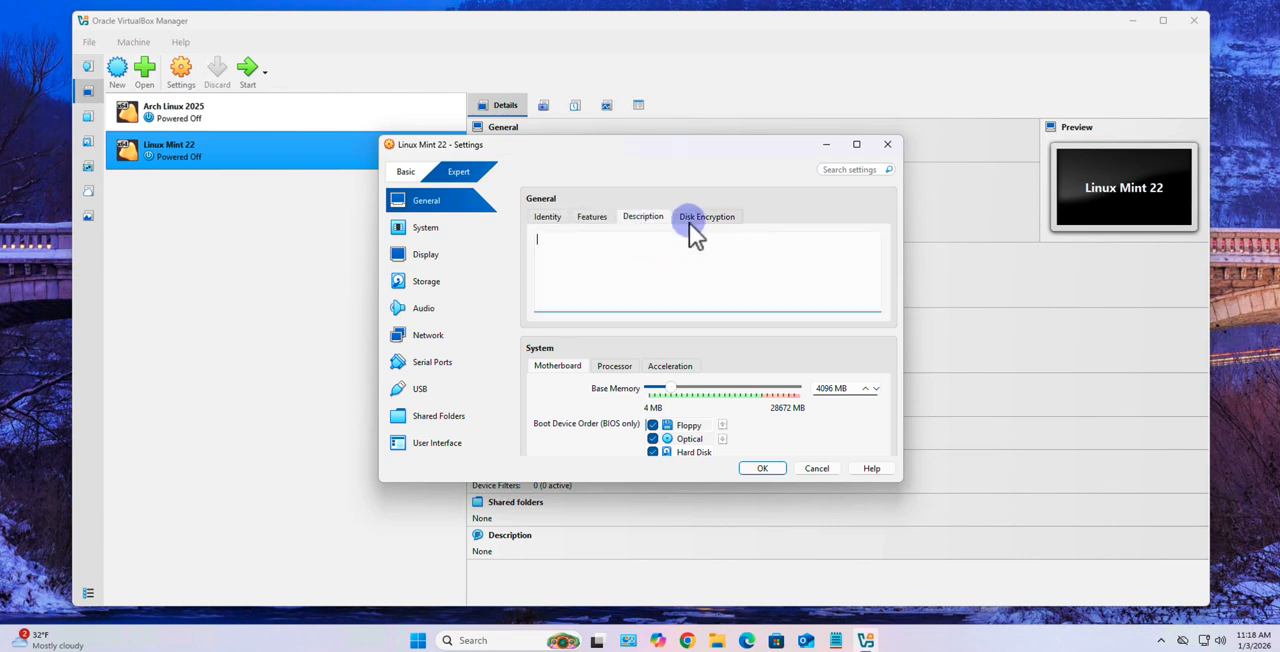
click(690, 221)
click(547, 217)
click(430, 230)
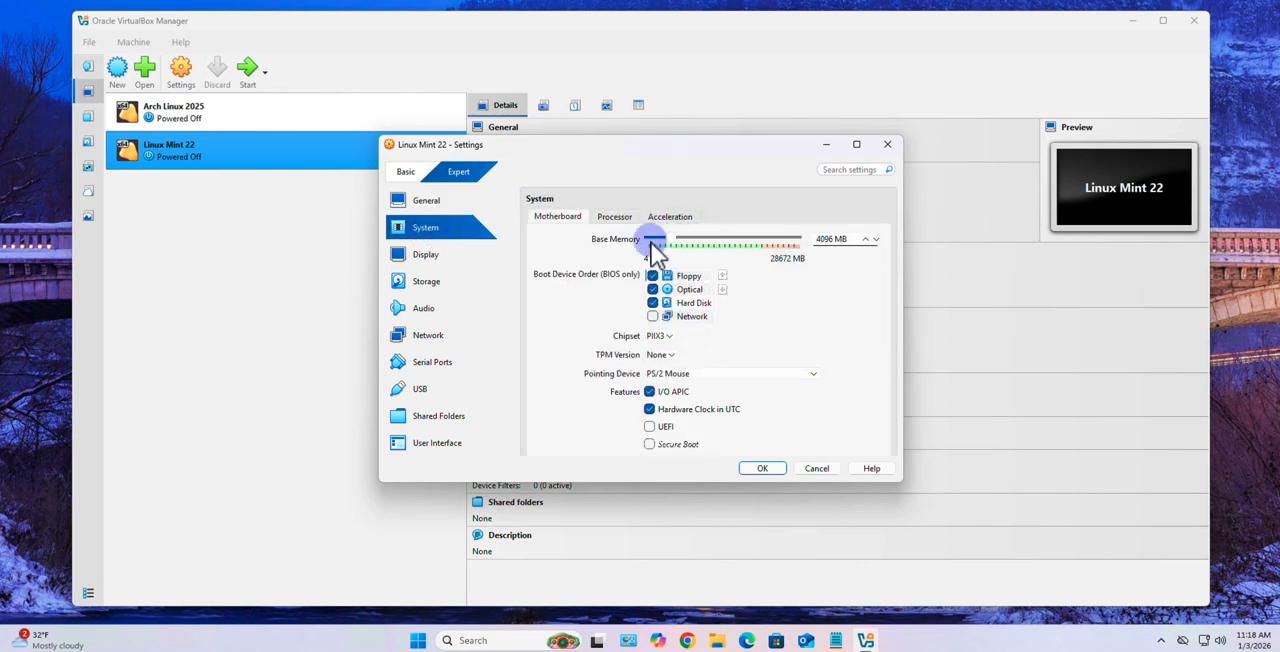
click(616, 217)
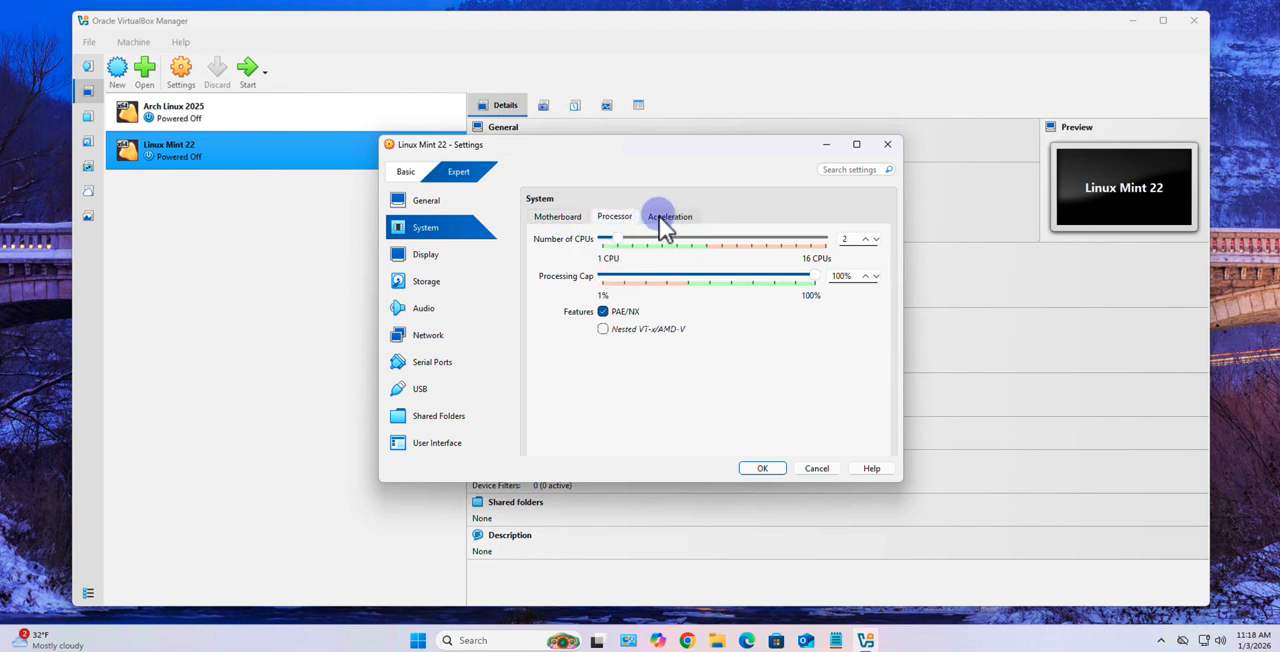
click(659, 216)
Set the BIOS boot order to Optical followed by Hard Disk, and disable booting from Floppy
click(557, 216)
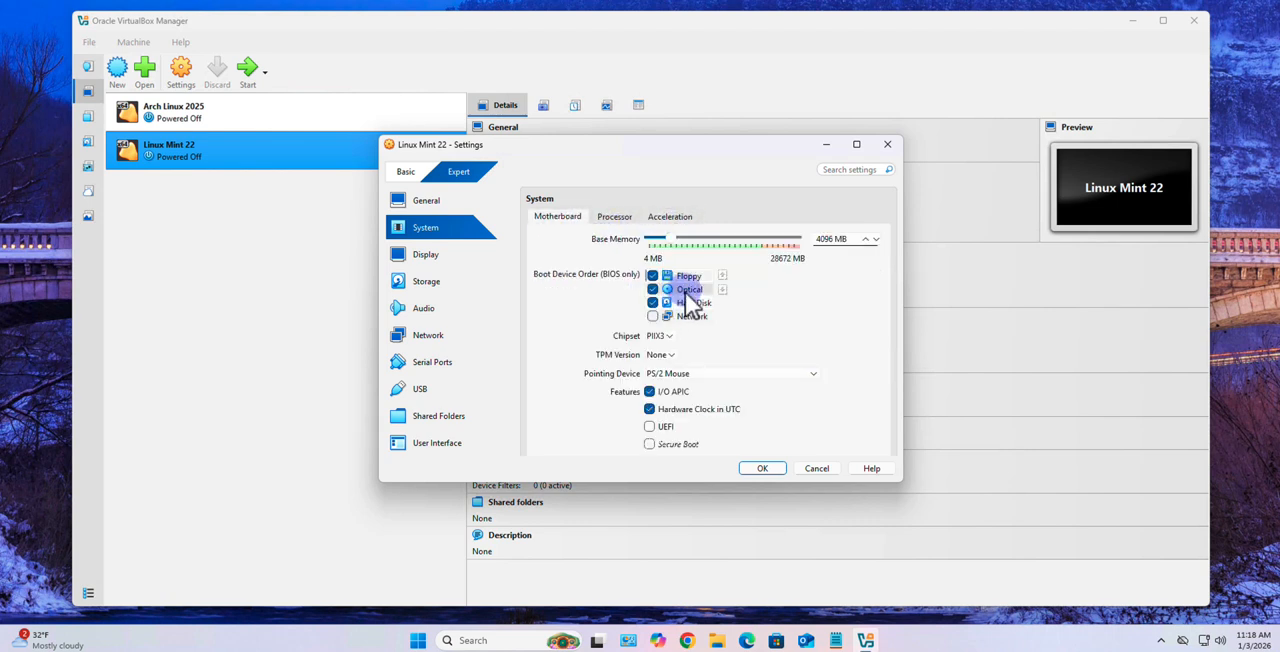
click(722, 277)
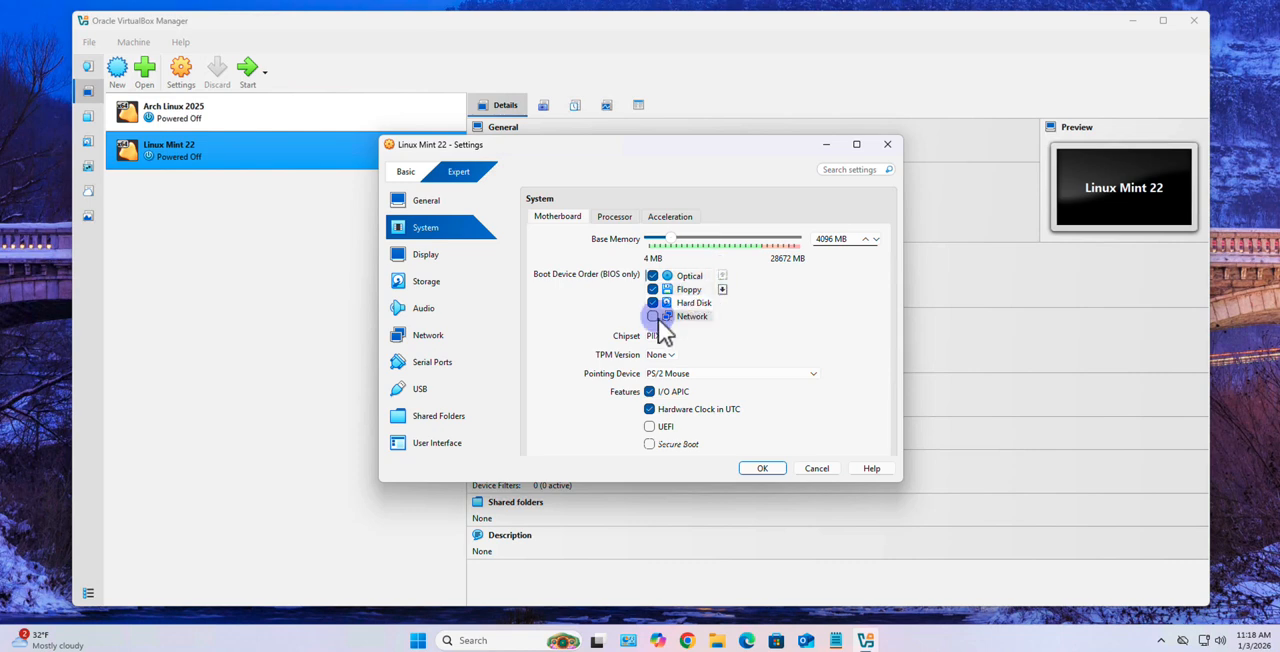
click(652, 289)
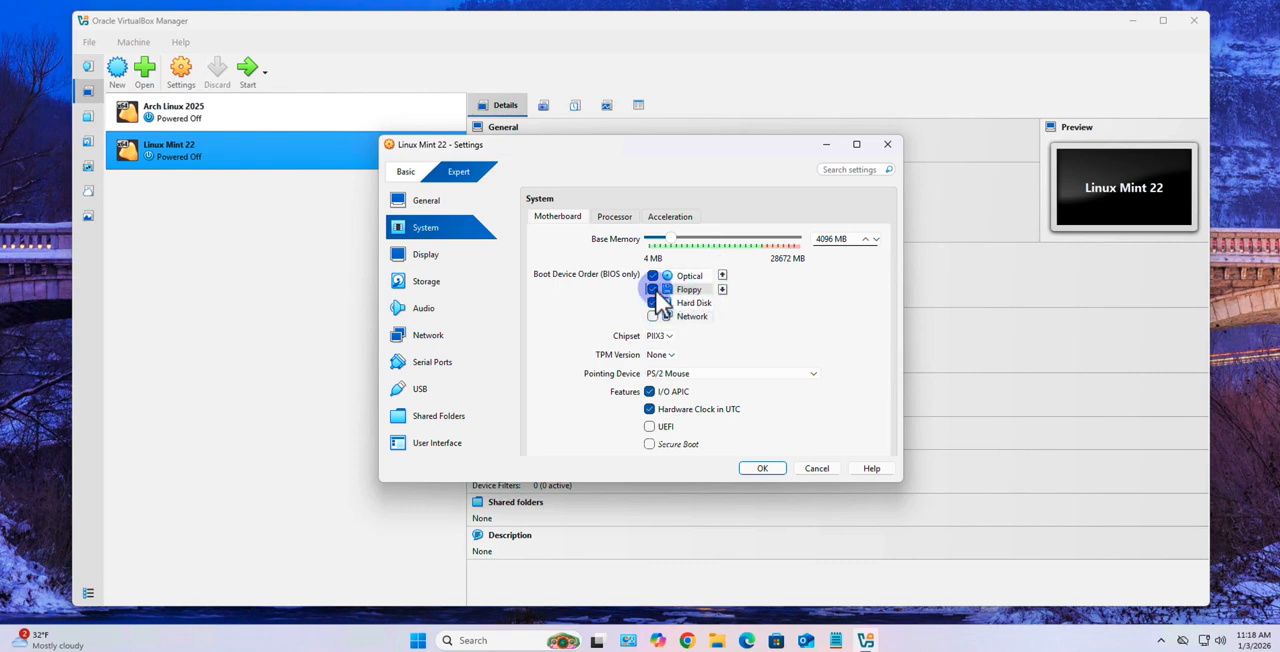
click(697, 302)
click(722, 276)
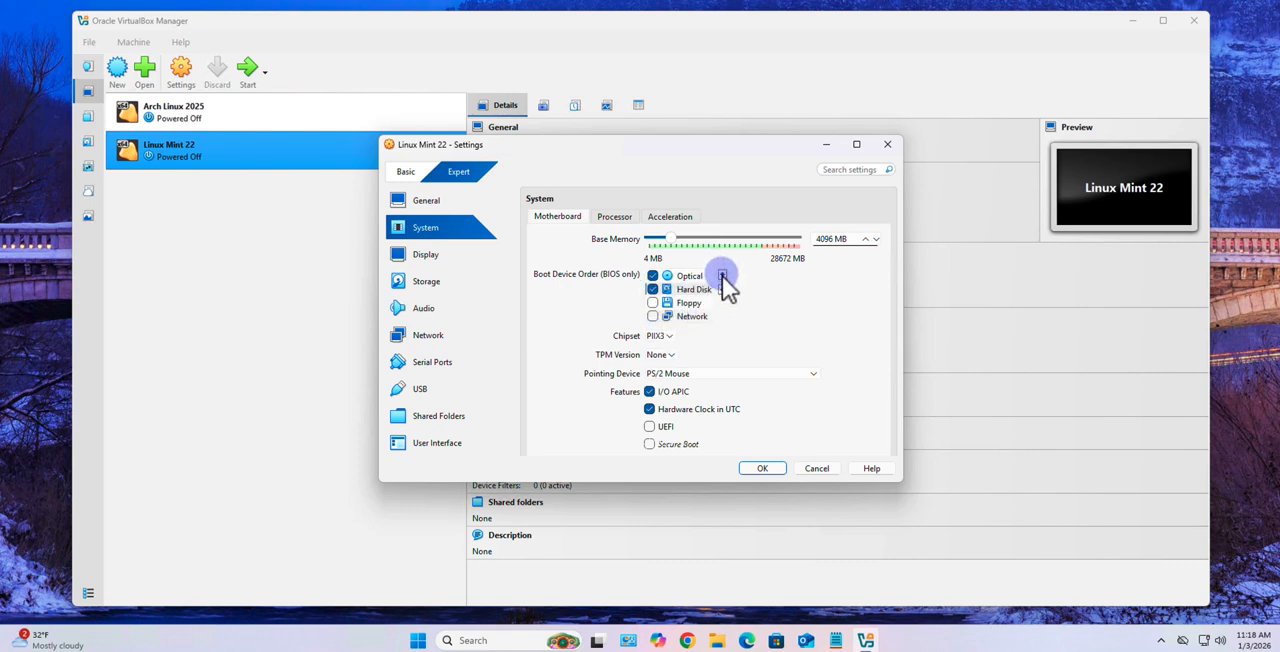
Increase the video memory in the machine's display settings
click(431, 271)
click(429, 263)
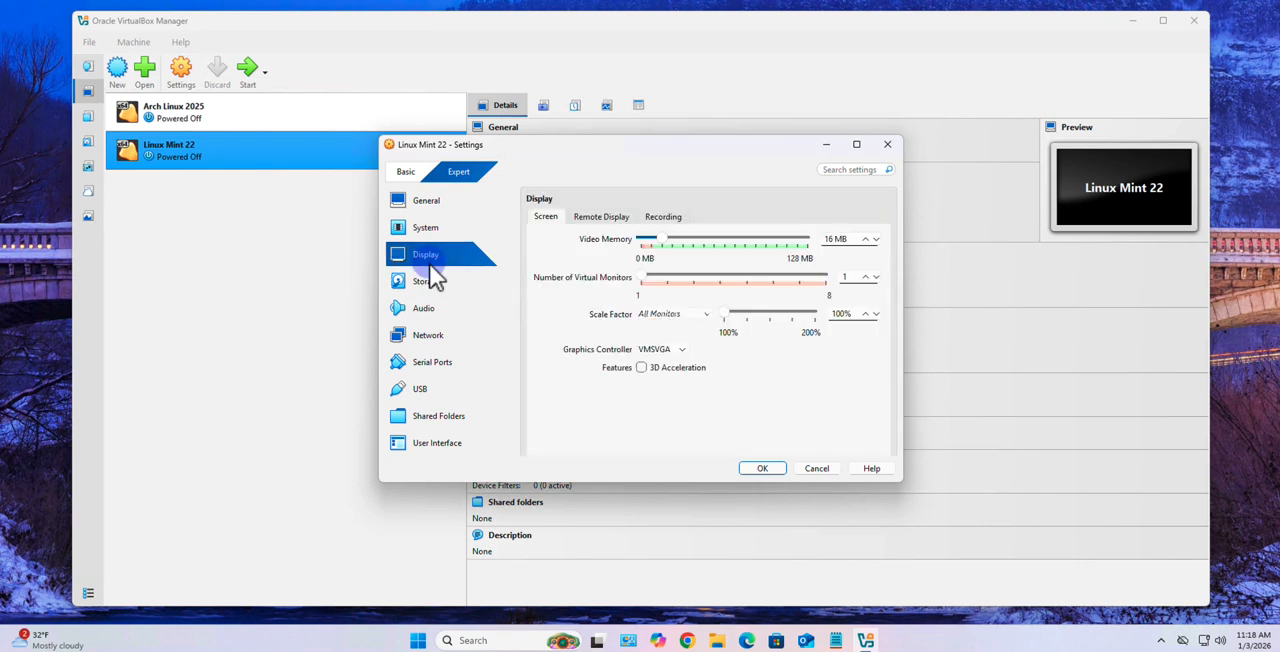
drag(660, 240, 746, 241)
Load linuxmint-22.2-cinnamon-64bit.iso from Documents\Operating Systems\Linux\Linux Mint into the empty optical drive on the IDE controller
click(426, 283)
click(640, 262)
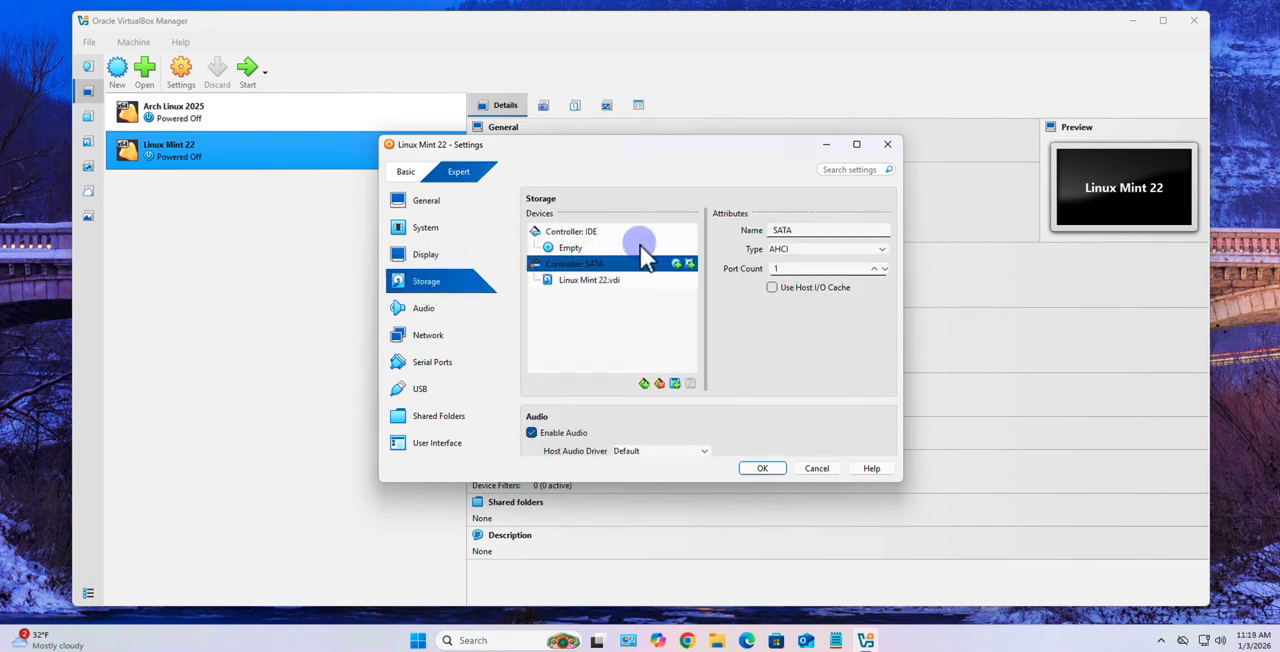
click(568, 248)
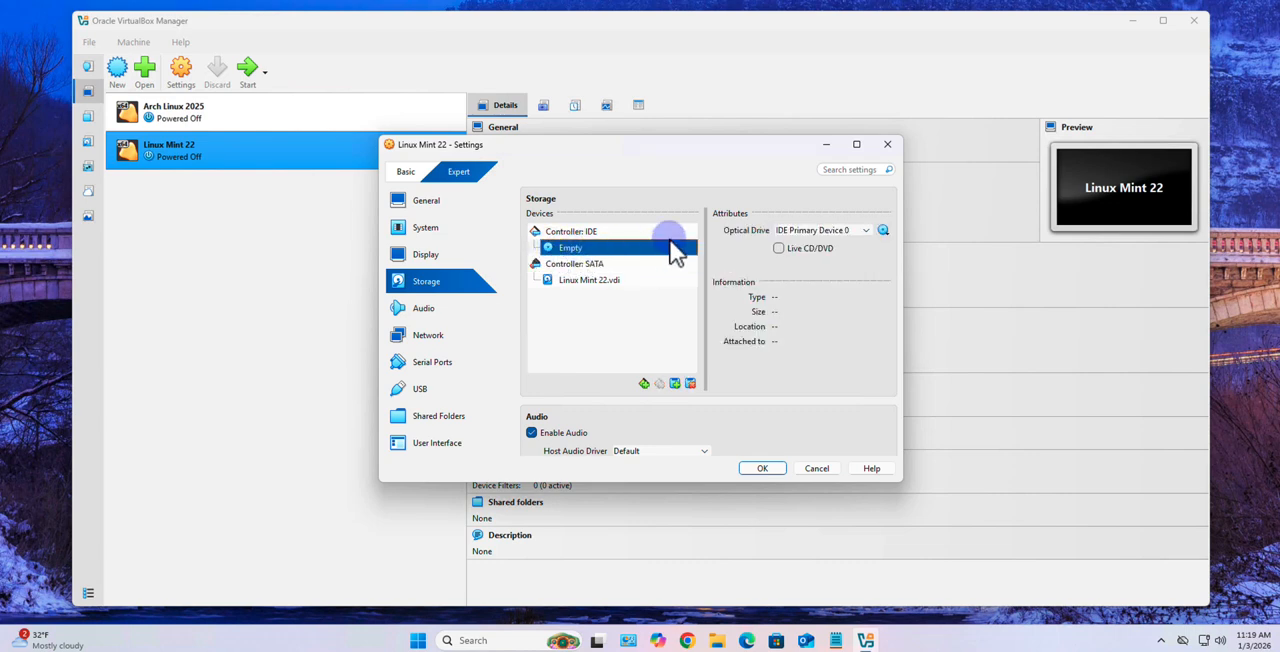
click(884, 230)
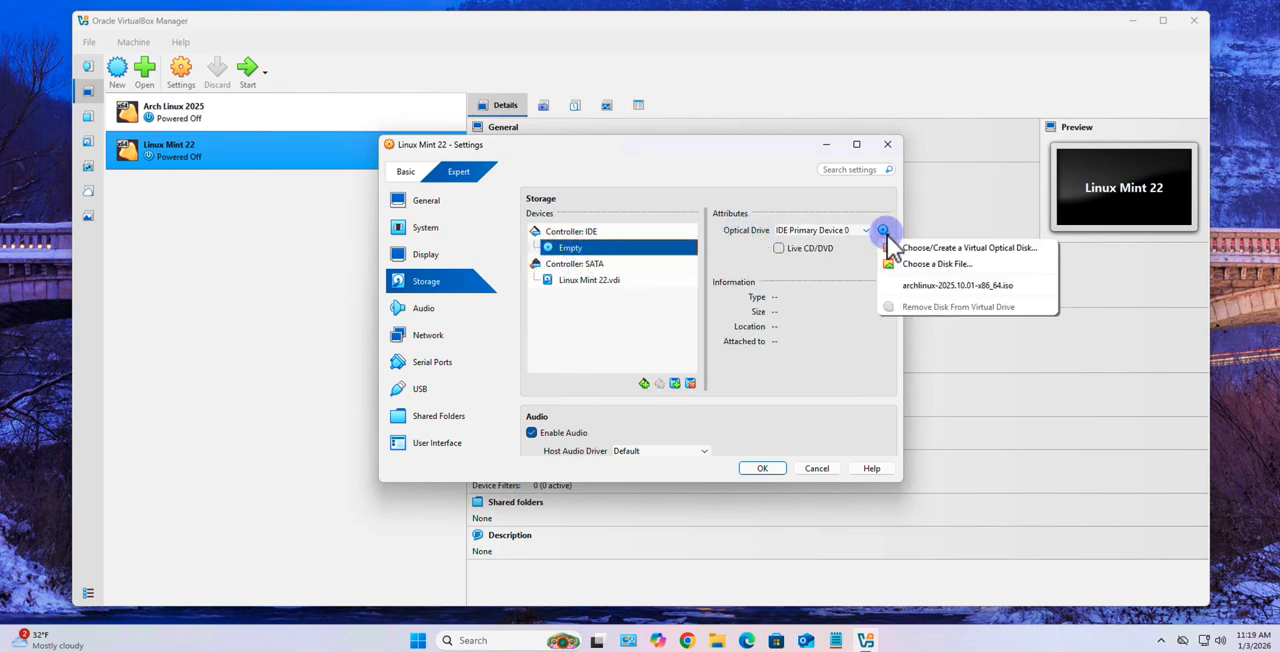
click(915, 268)
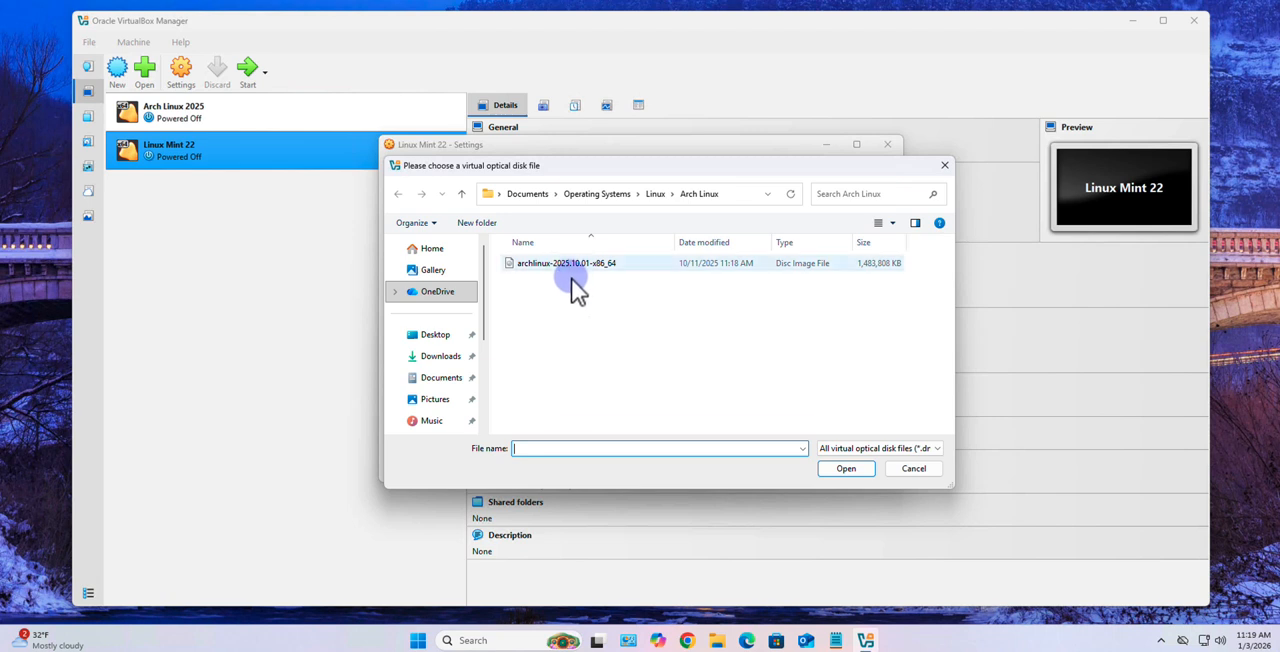
click(443, 377)
click(540, 378)
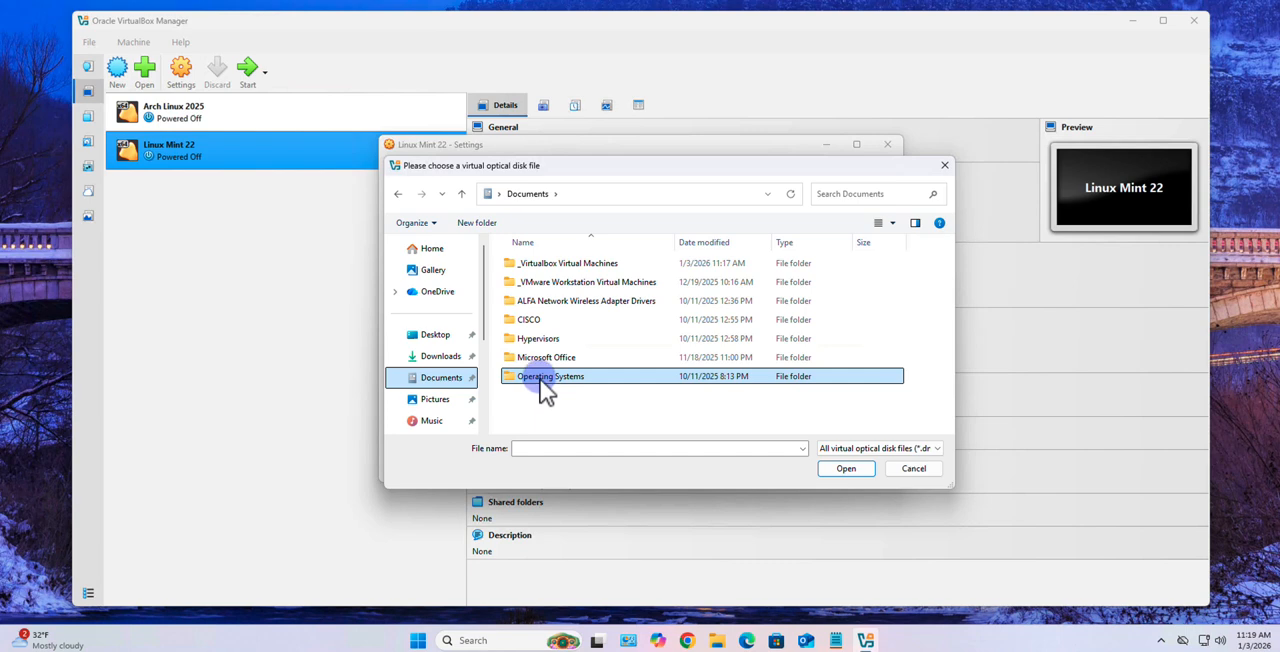
double_click(540, 379)
double_click(535, 284)
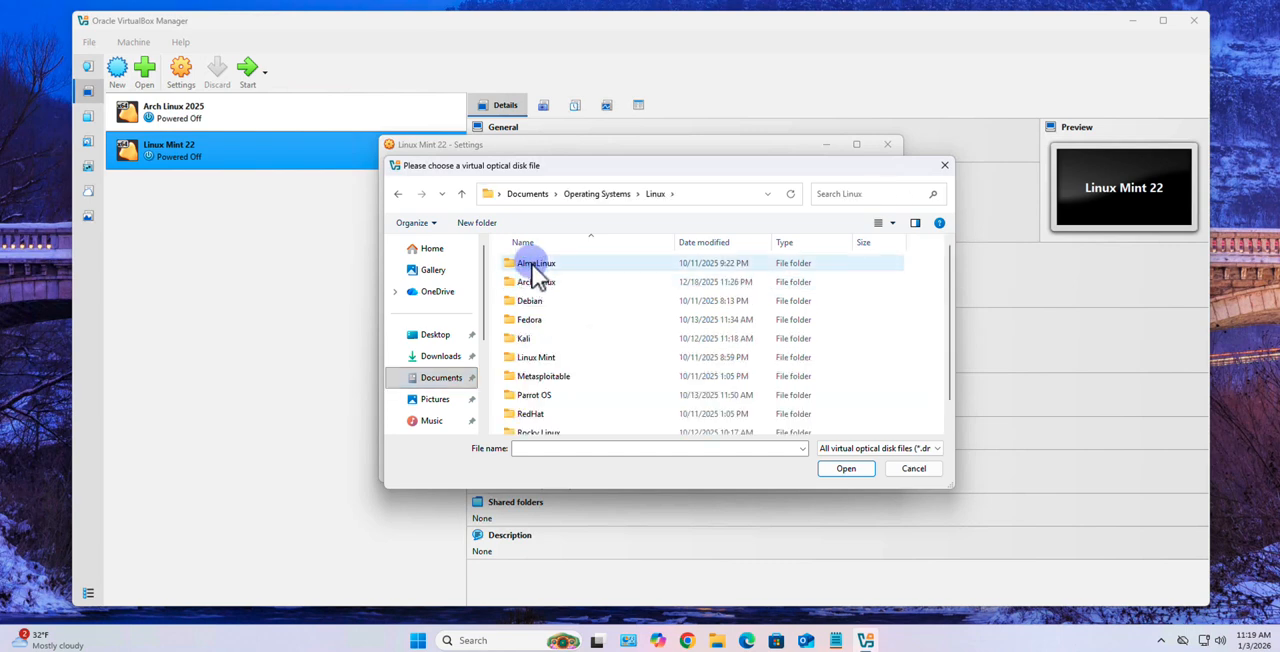
double_click(545, 360)
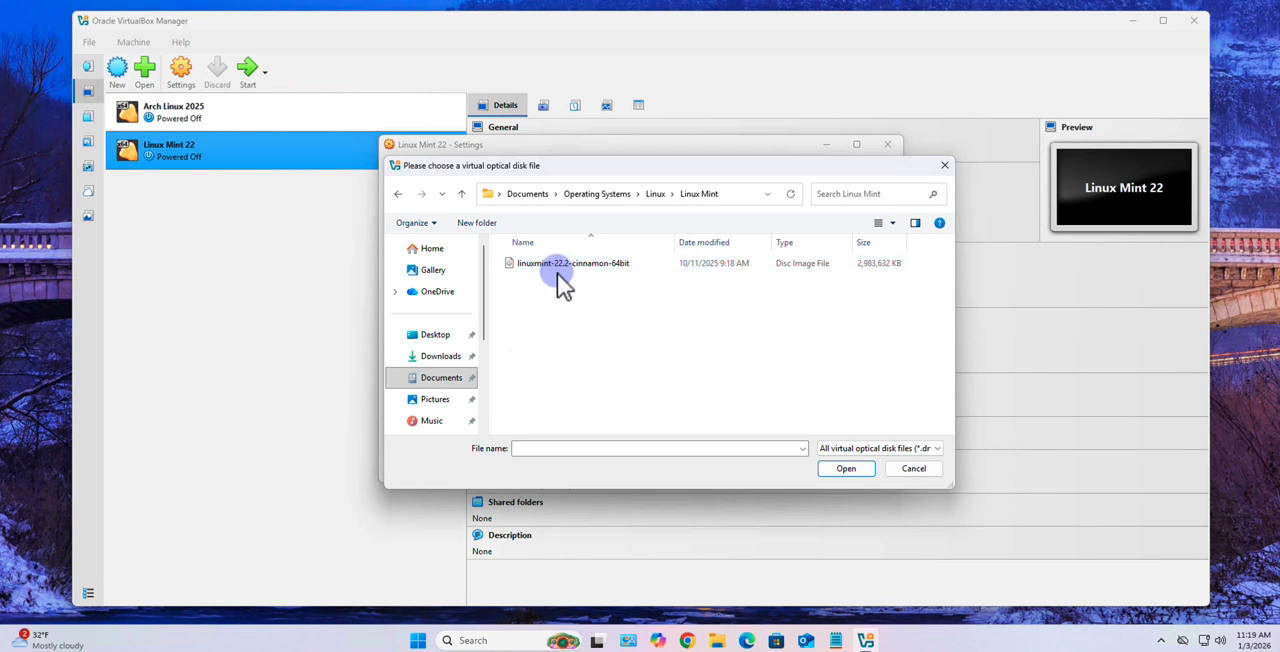
click(567, 263)
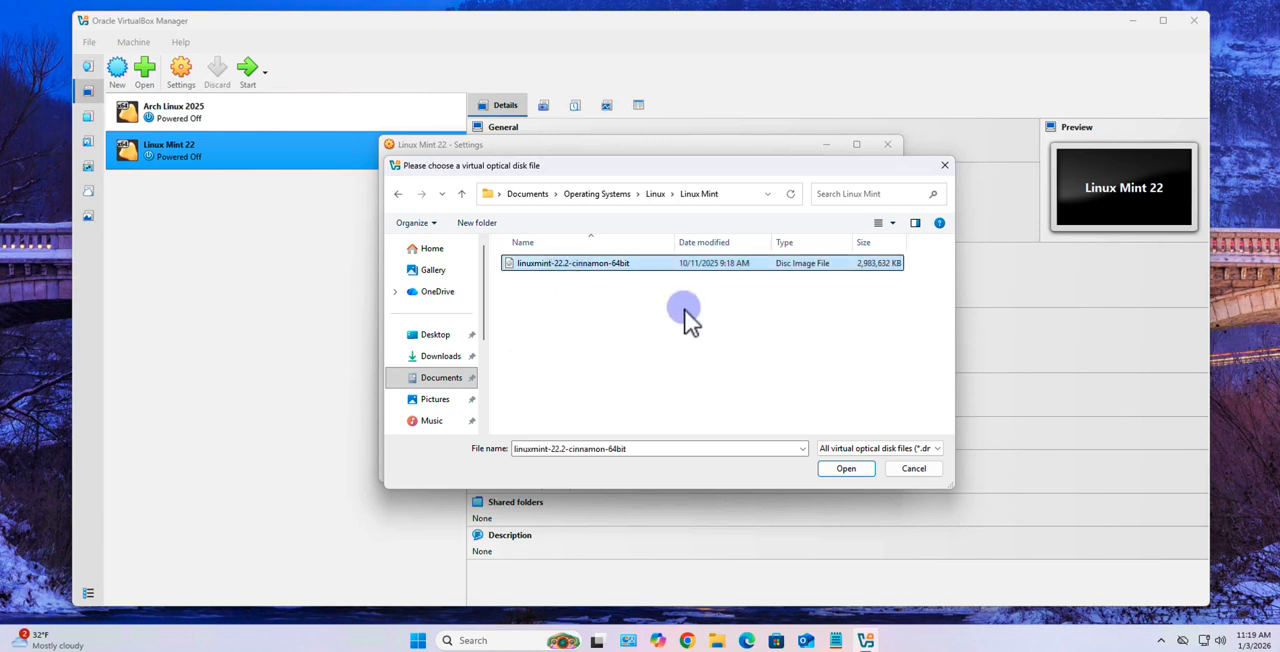
click(846, 468)
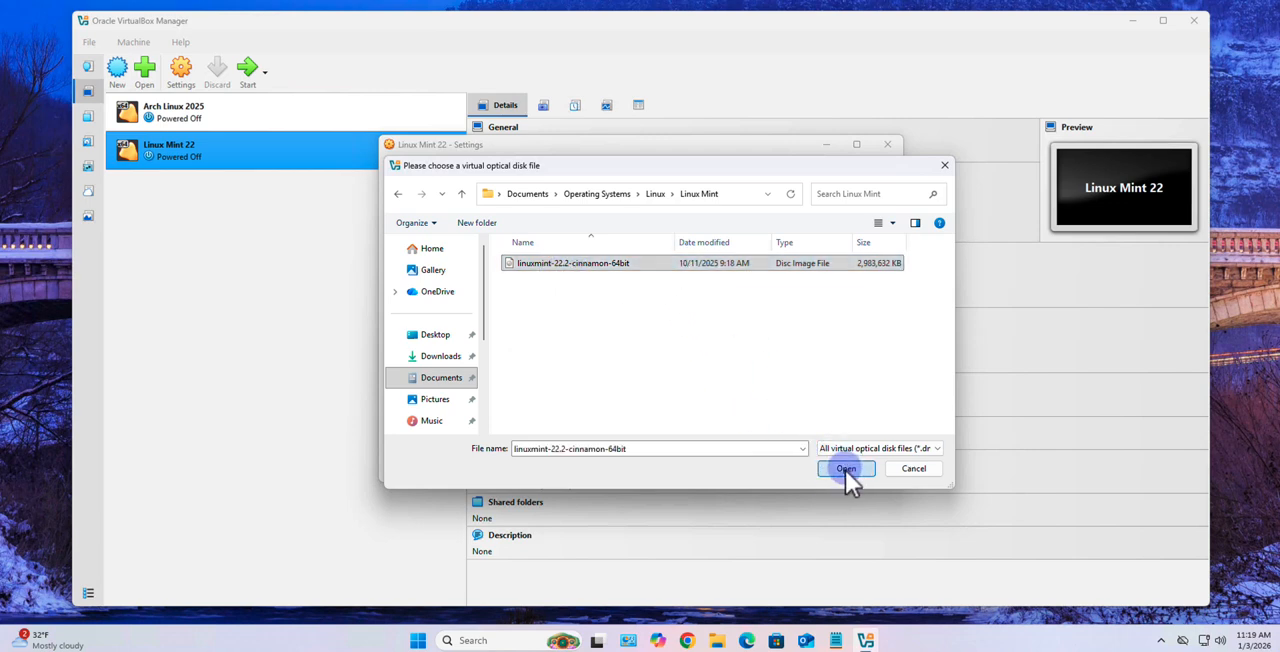
Attach network Adapter 1 to Bridged Adapter and open the serial port settings
click(430, 312)
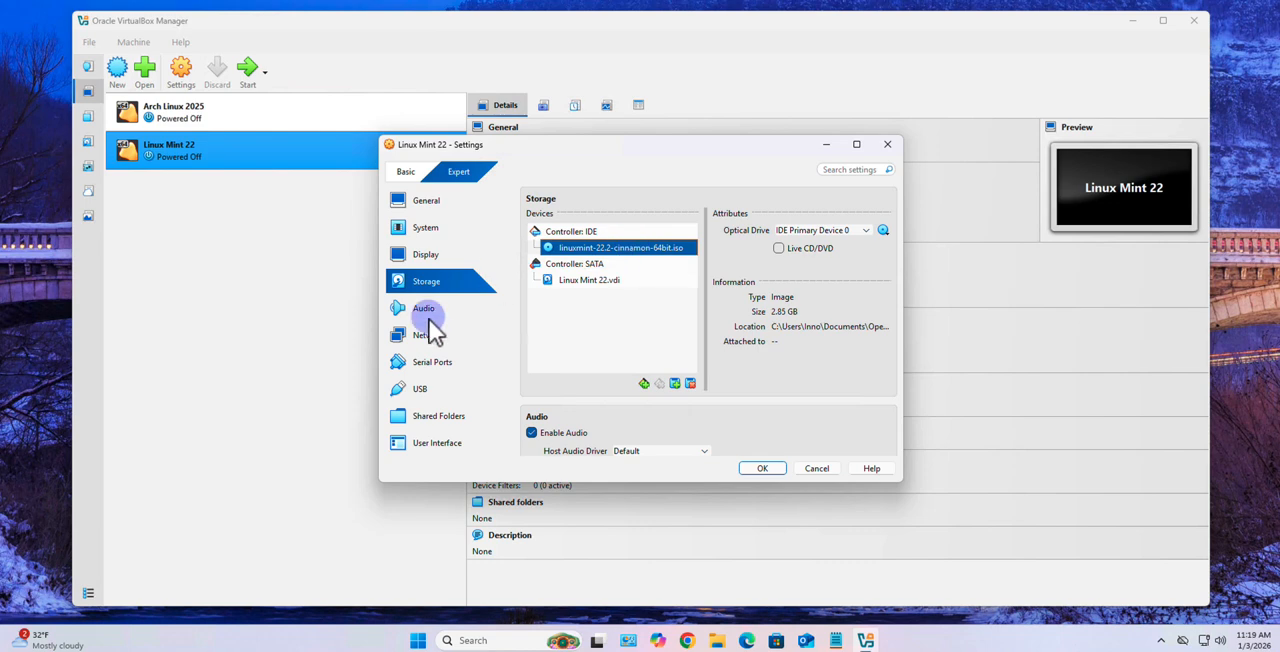
click(430, 342)
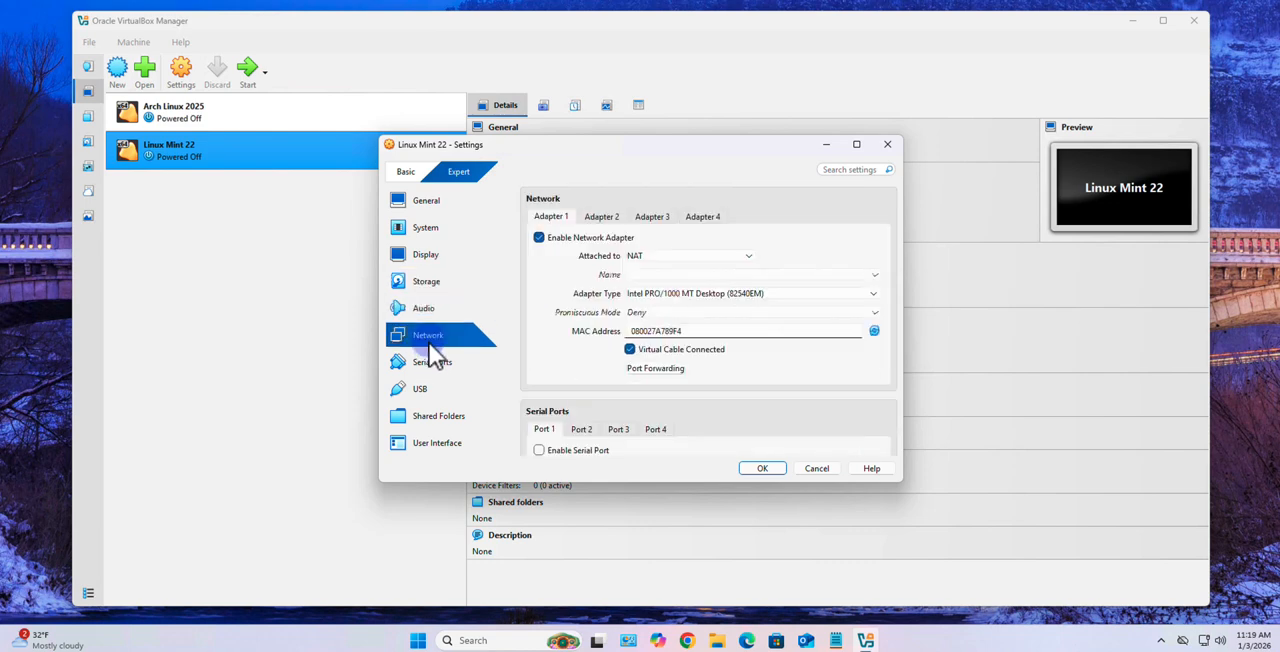
click(749, 257)
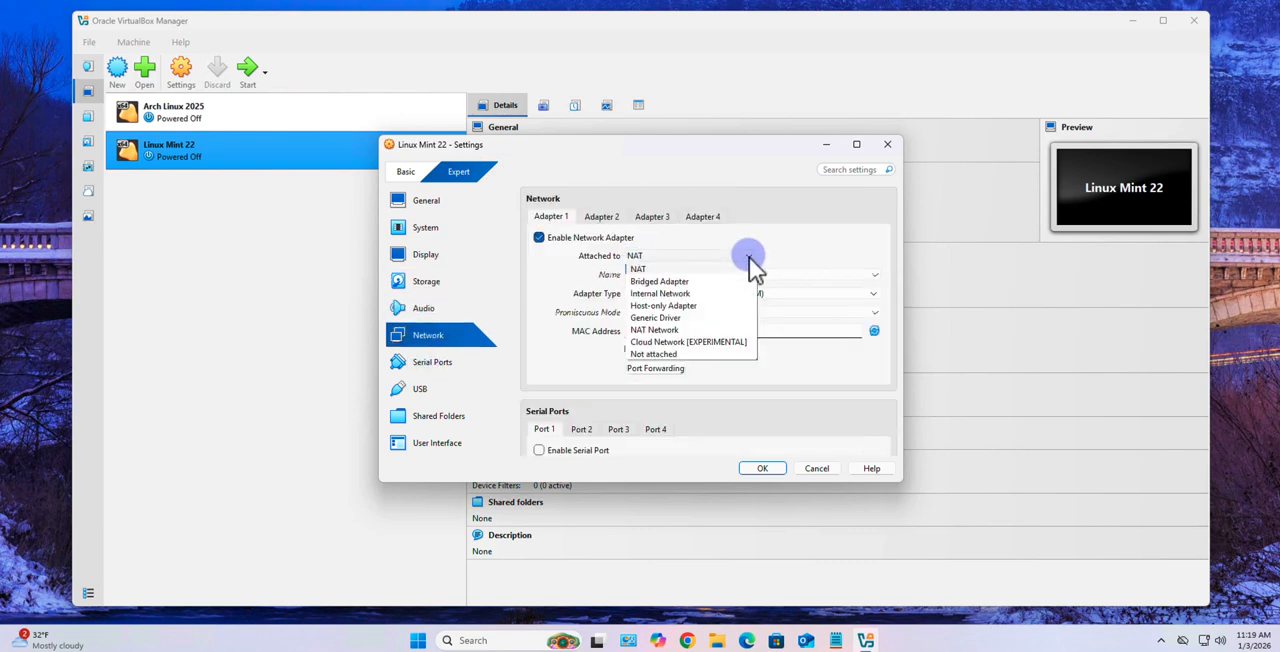
click(656, 281)
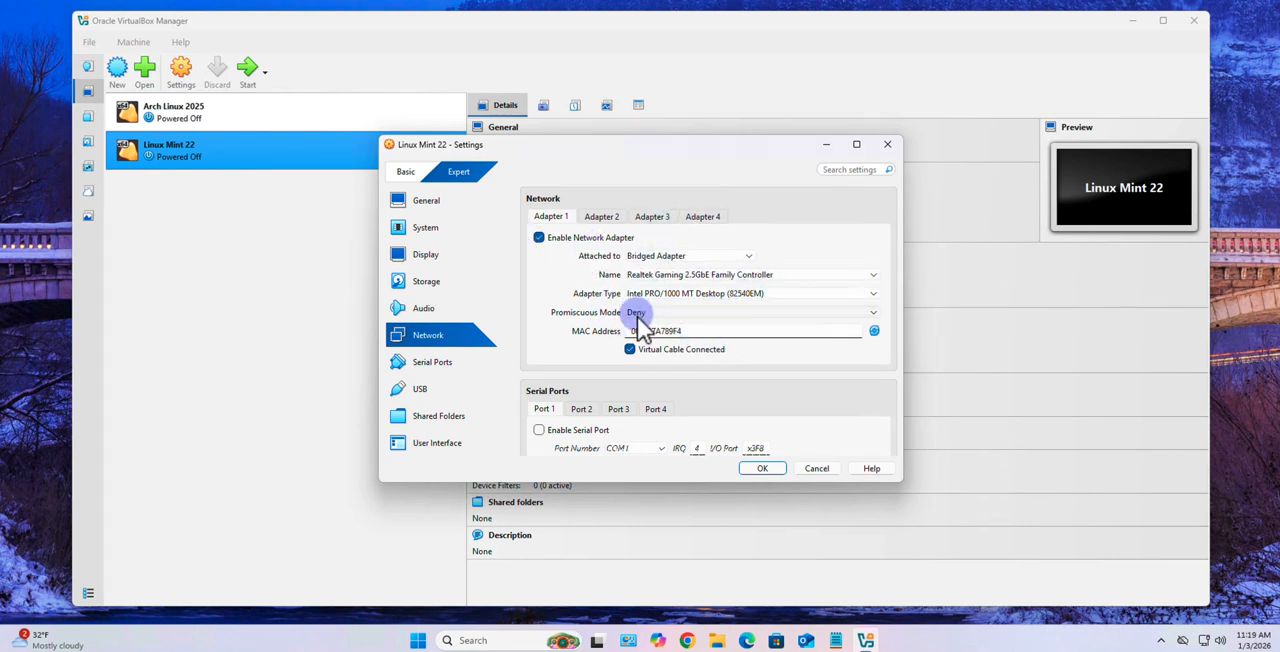
click(452, 372)
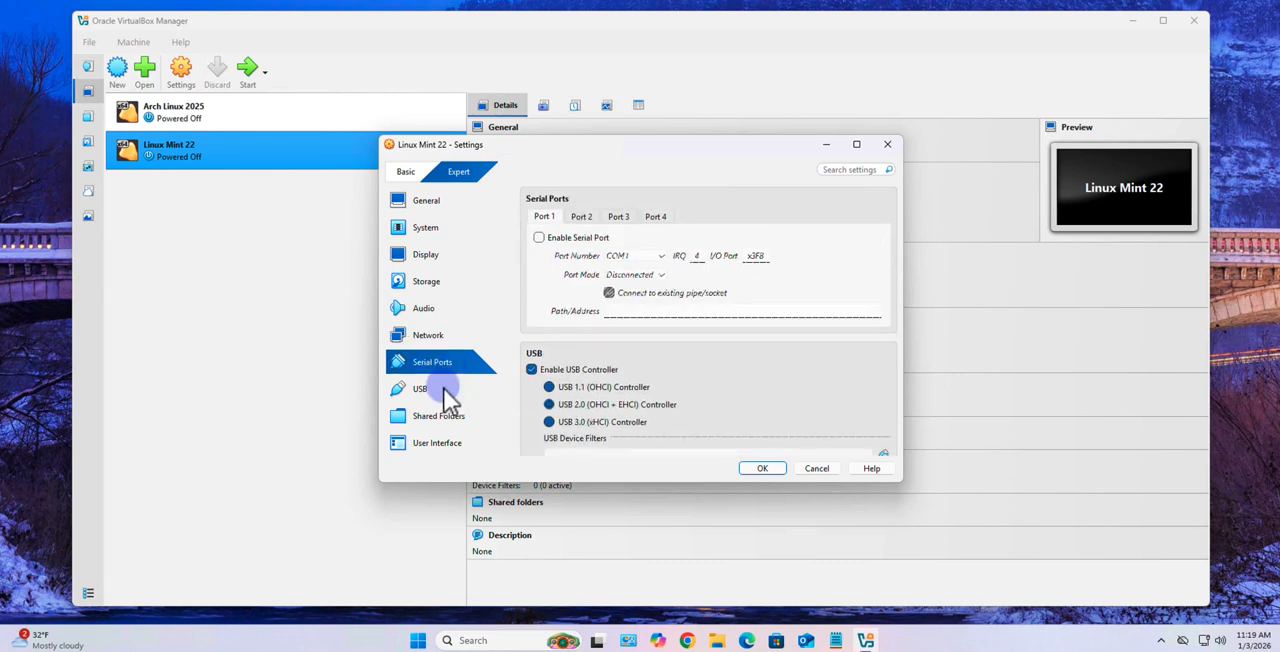
Review the USB, shared folders and user interface settings, and save the machine's settings
click(447, 392)
click(446, 420)
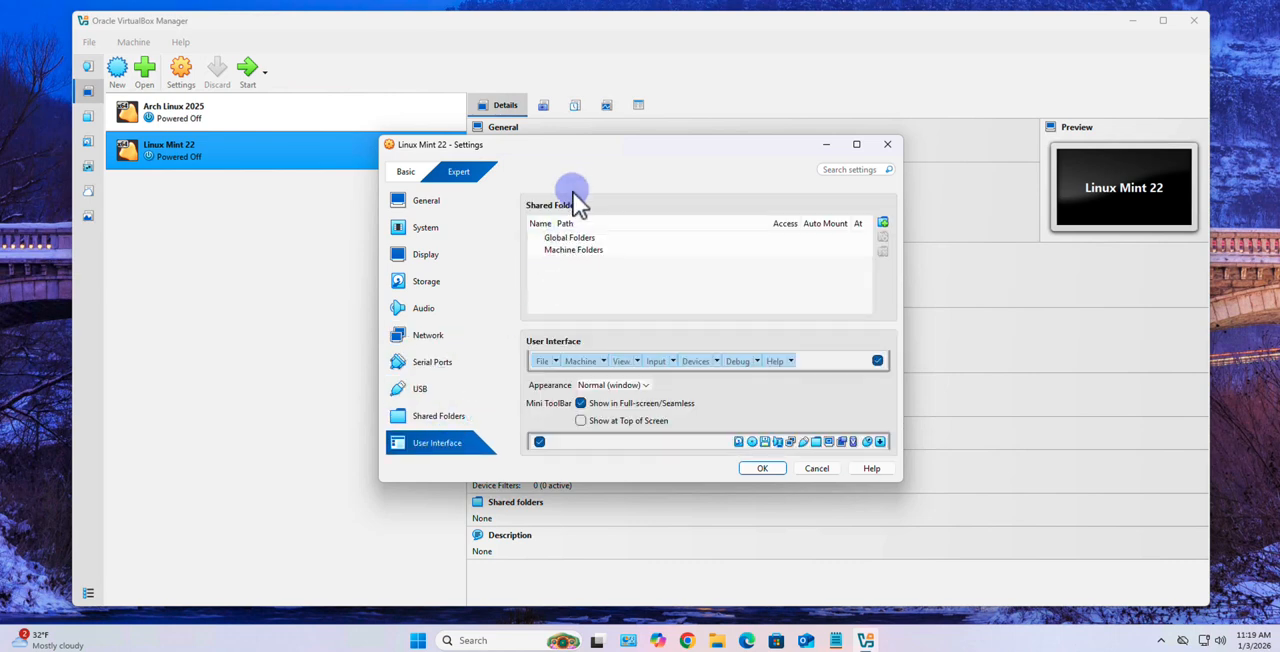
click(758, 468)
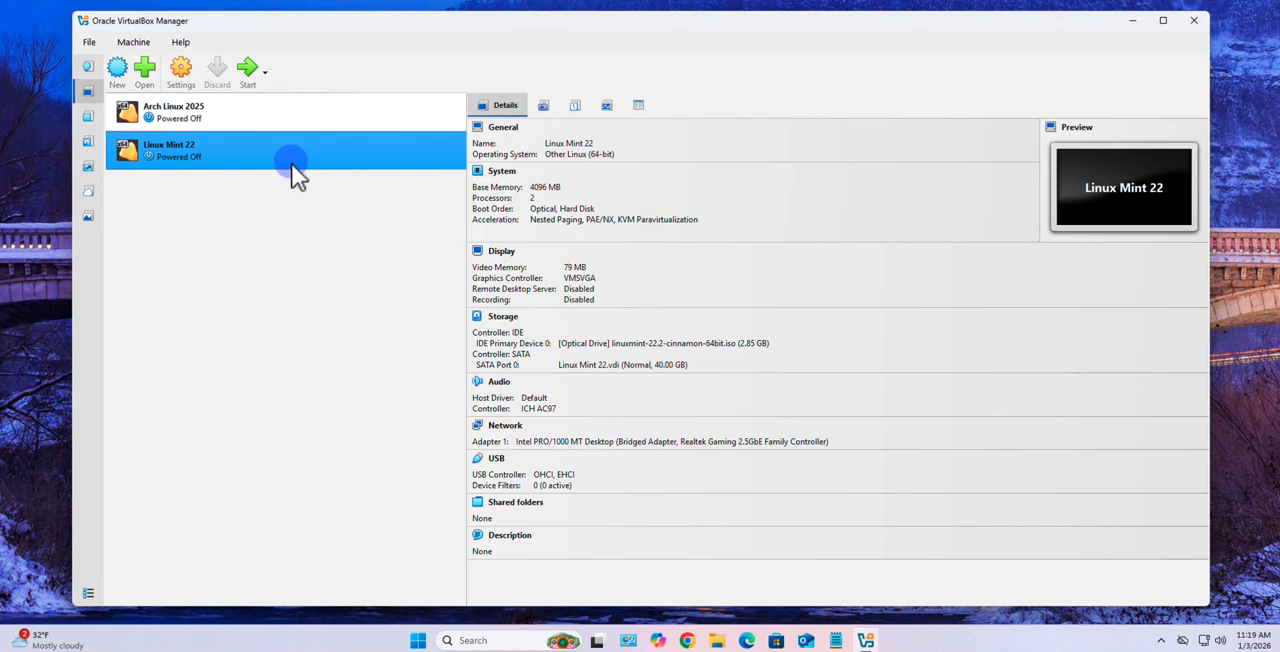
Start the Linux Mint 22 machine, allow mouse capture and boot the Start Linux Mint entry
click(250, 72)
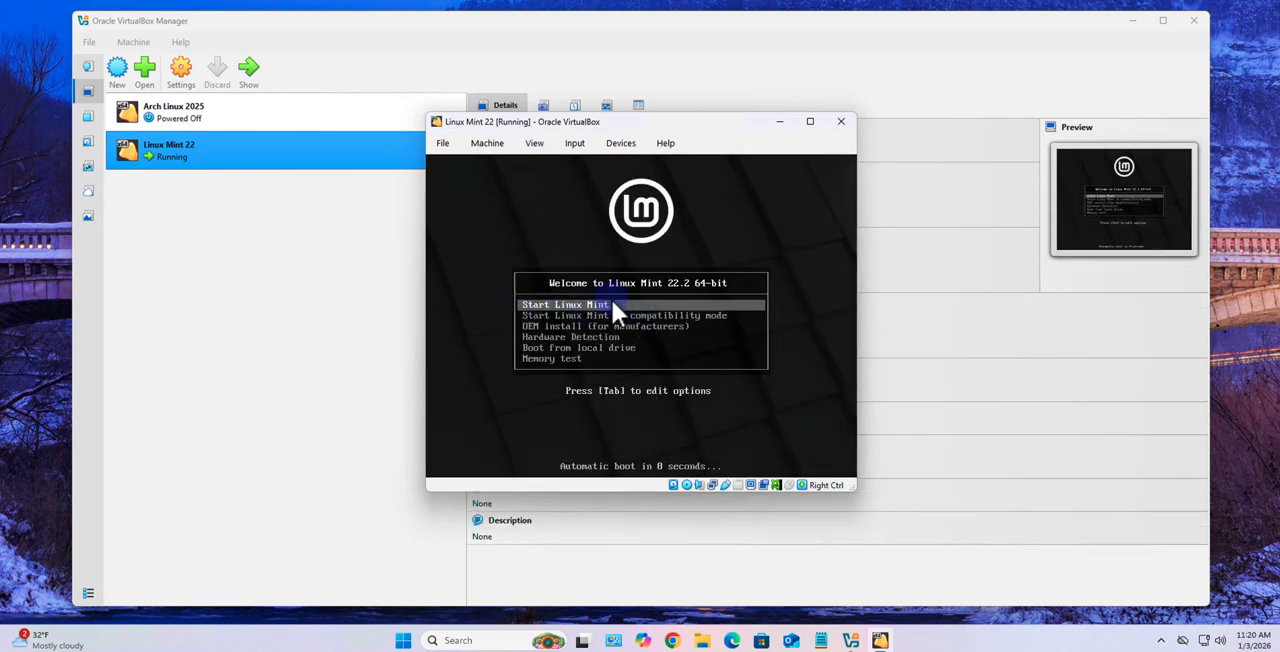
click(610, 300)
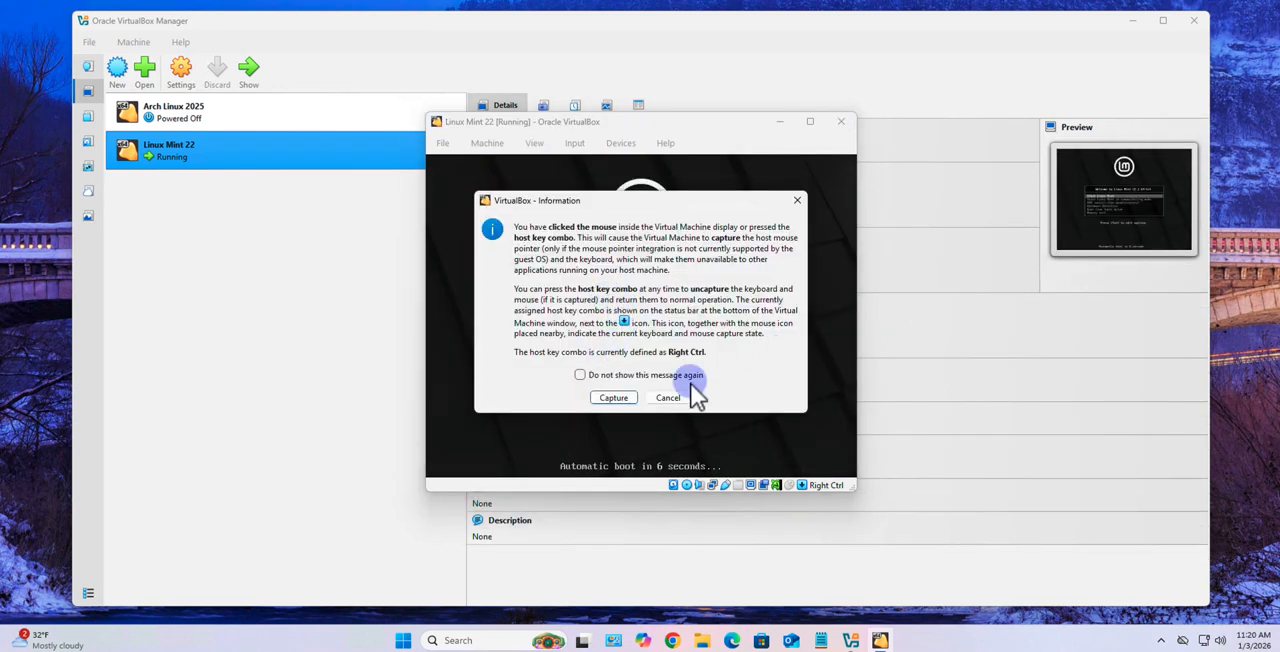
click(613, 398)
key(Return)
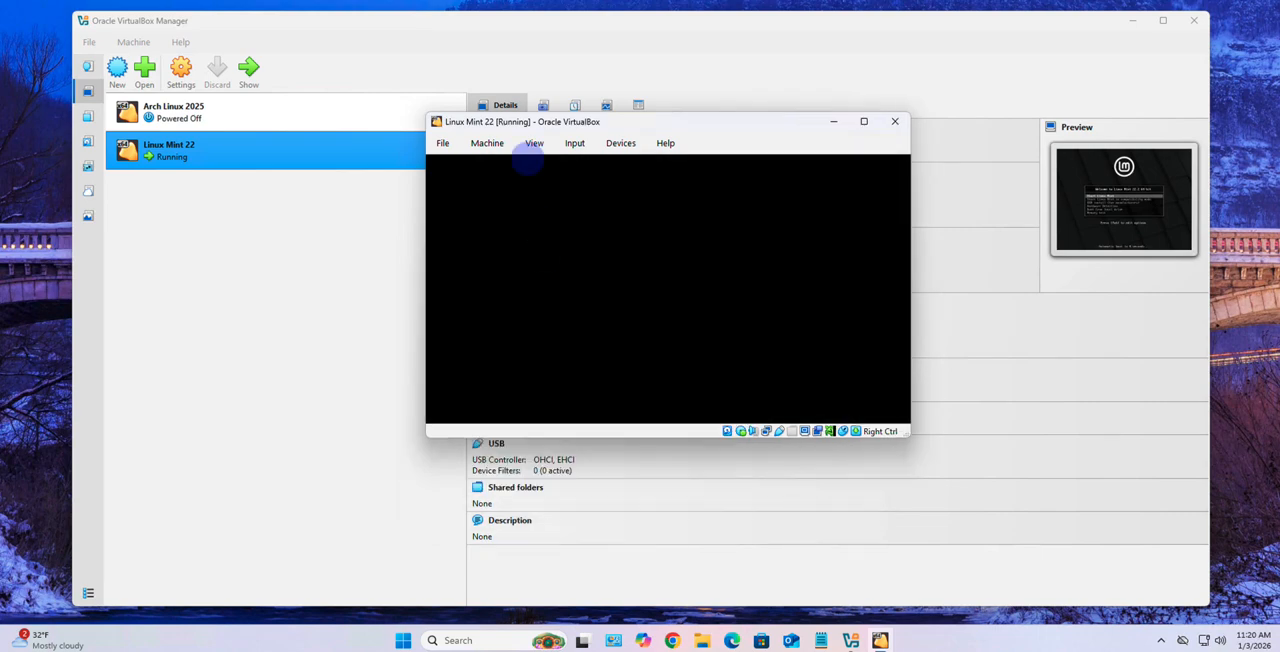
Minimize the VirtualBox Manager and reposition the running virtual machine's window
click(828, 209)
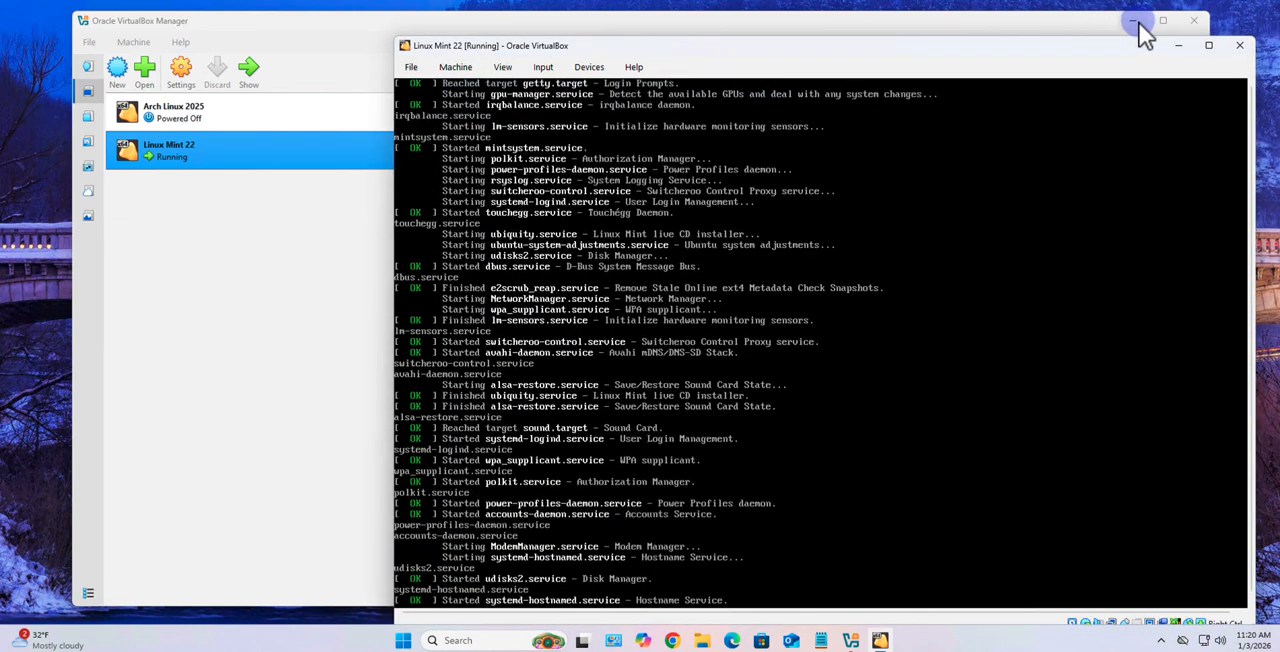
click(1134, 21)
drag(1035, 42, 925, 25)
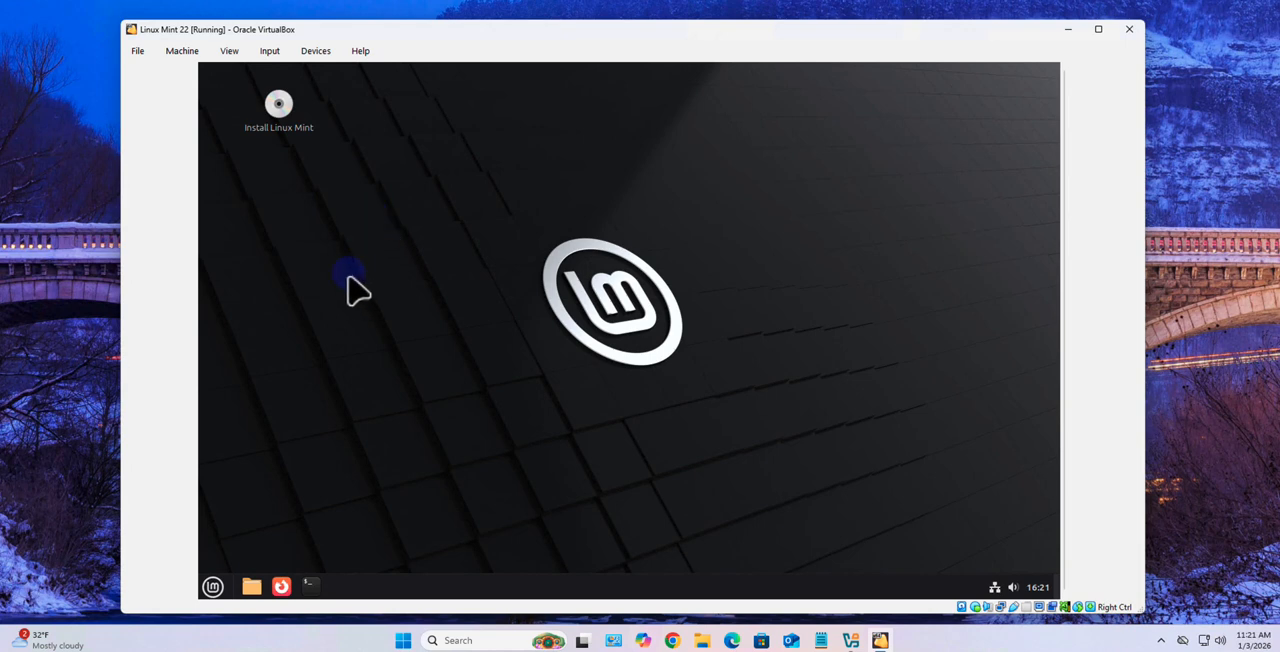
Launch the Linux Mint installer, accept English and the English (US) keyboard layout, and enable installing multimedia codecs
double_click(282, 115)
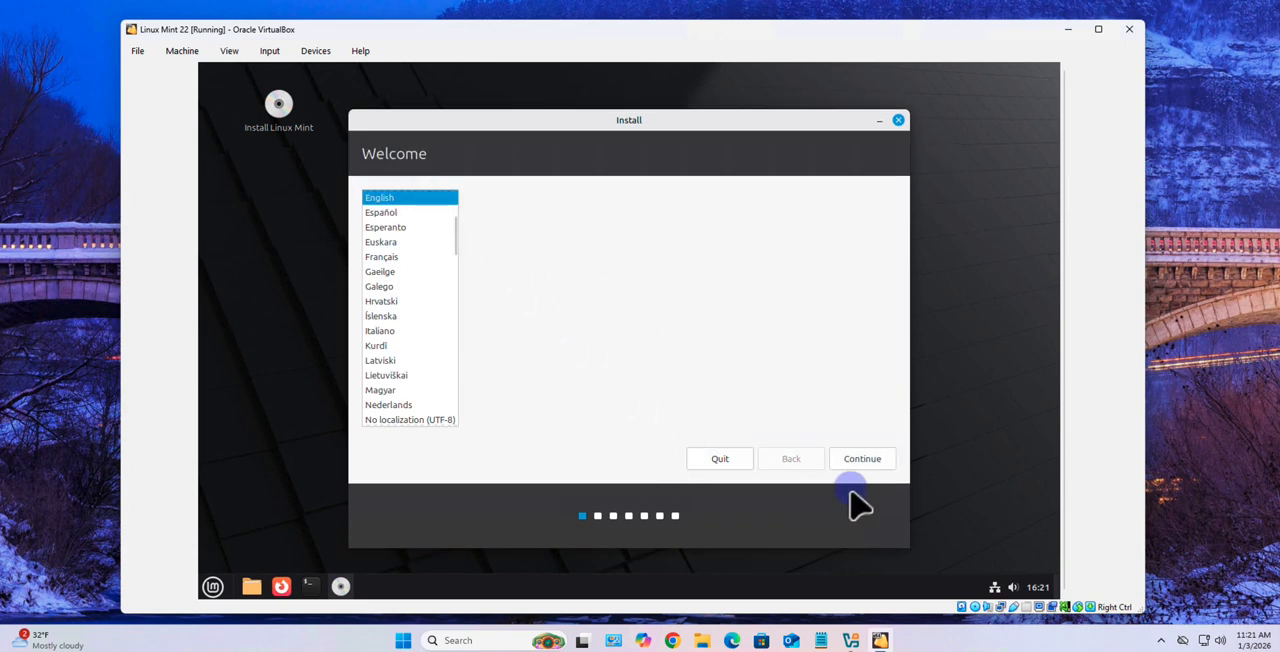
click(864, 460)
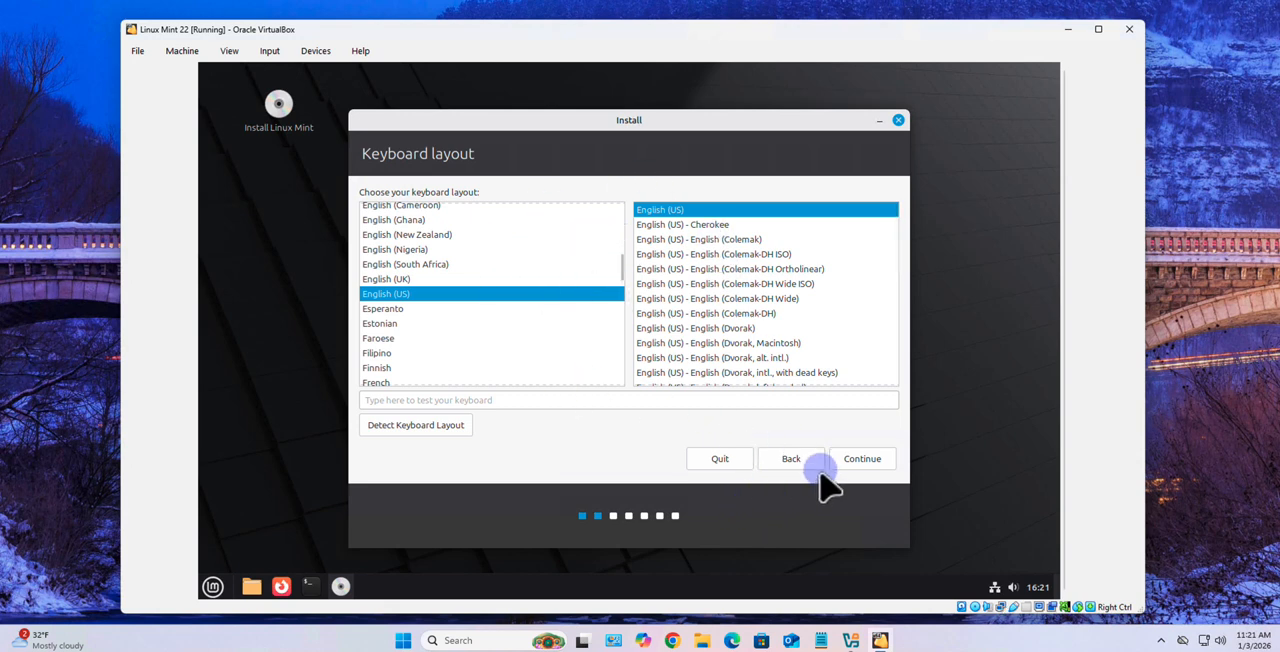
click(868, 462)
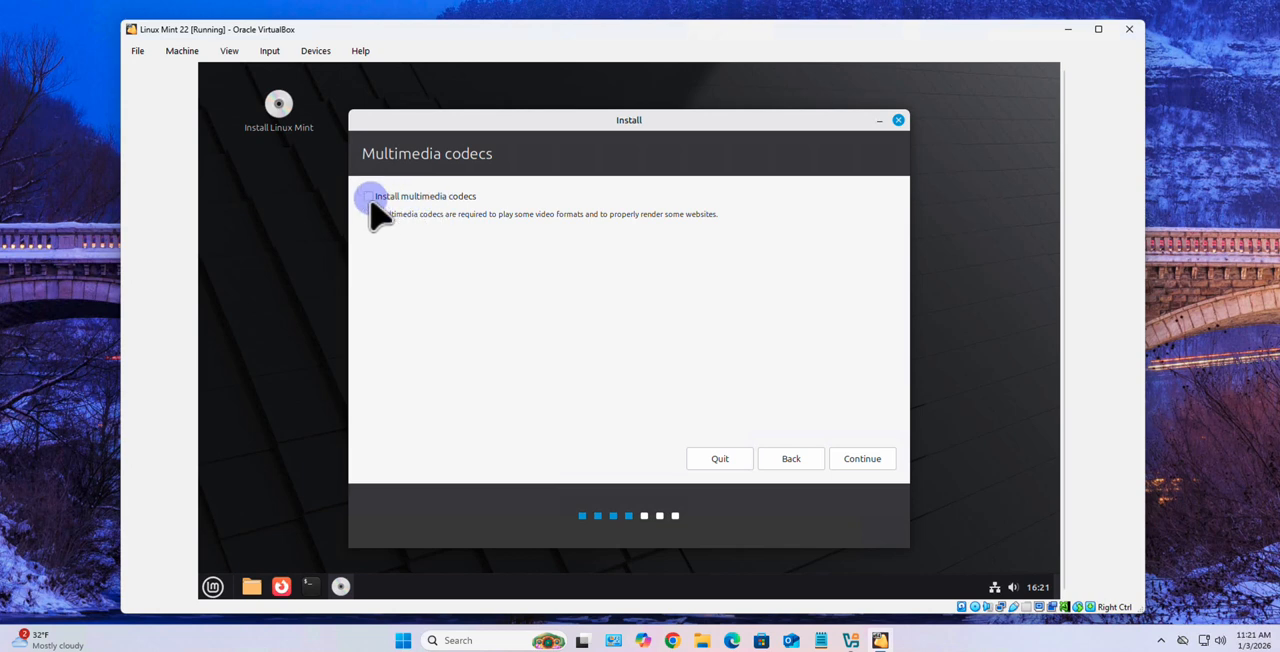
click(368, 197)
click(866, 462)
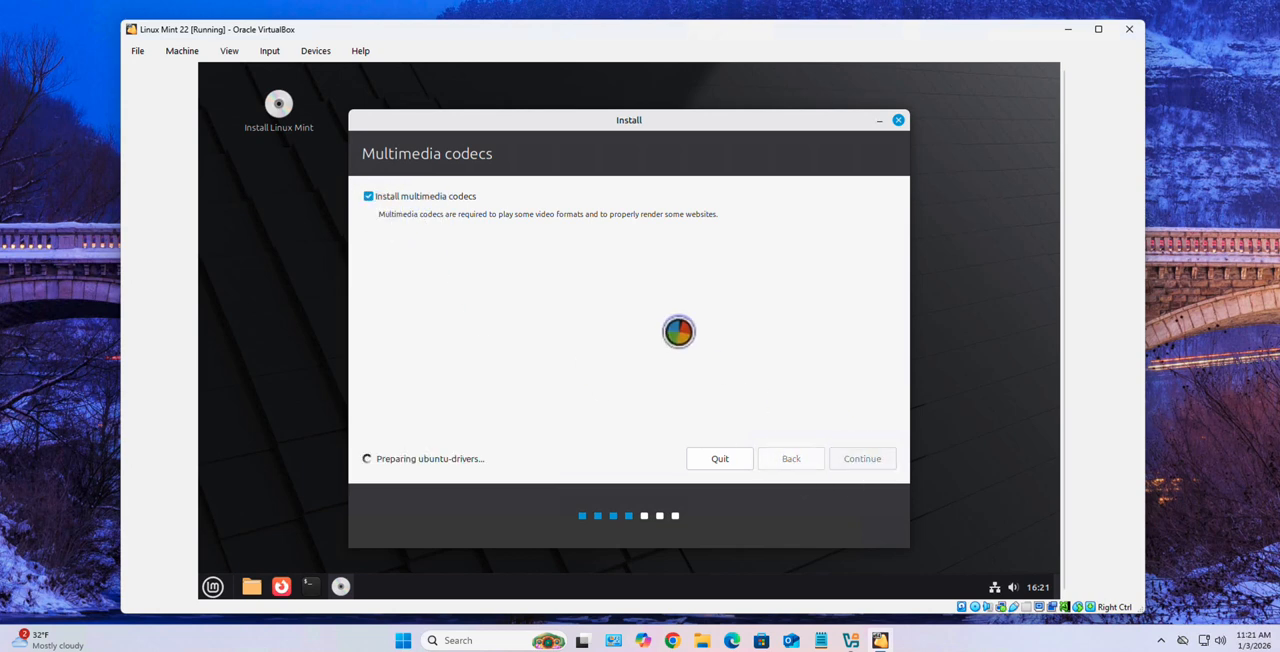
Choose Erase disk and install Linux Mint, confirm writing the changes to the disks, and accept New York as the location
click(387, 215)
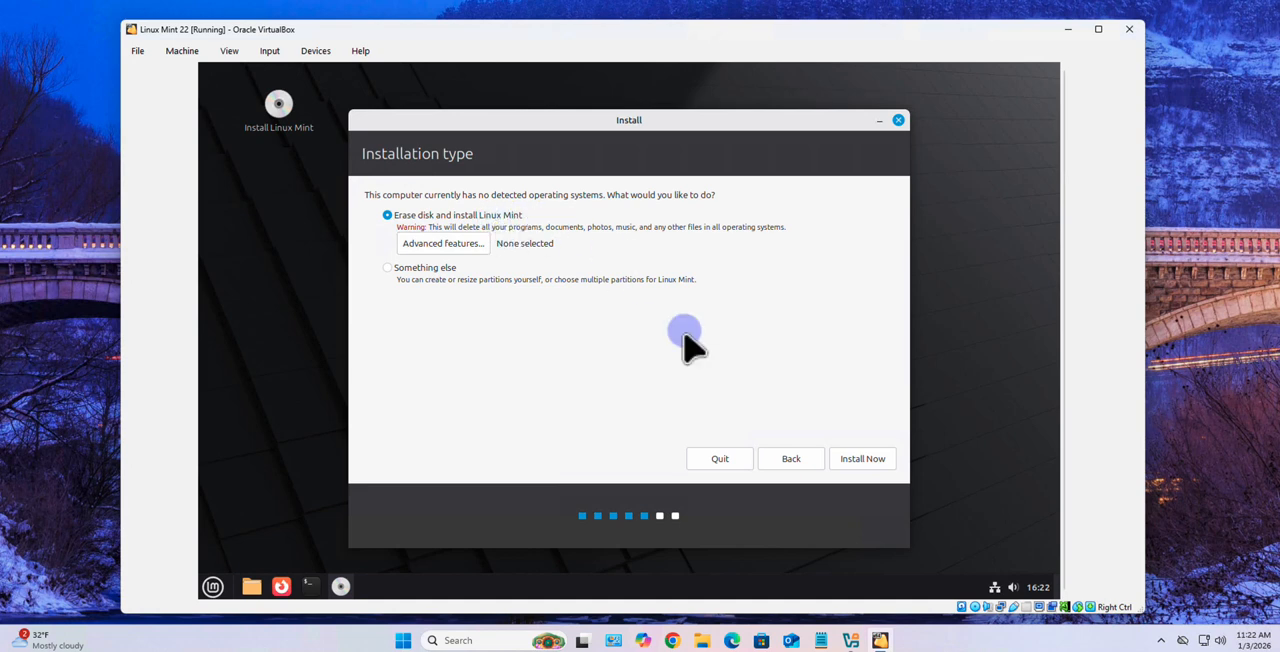
click(855, 461)
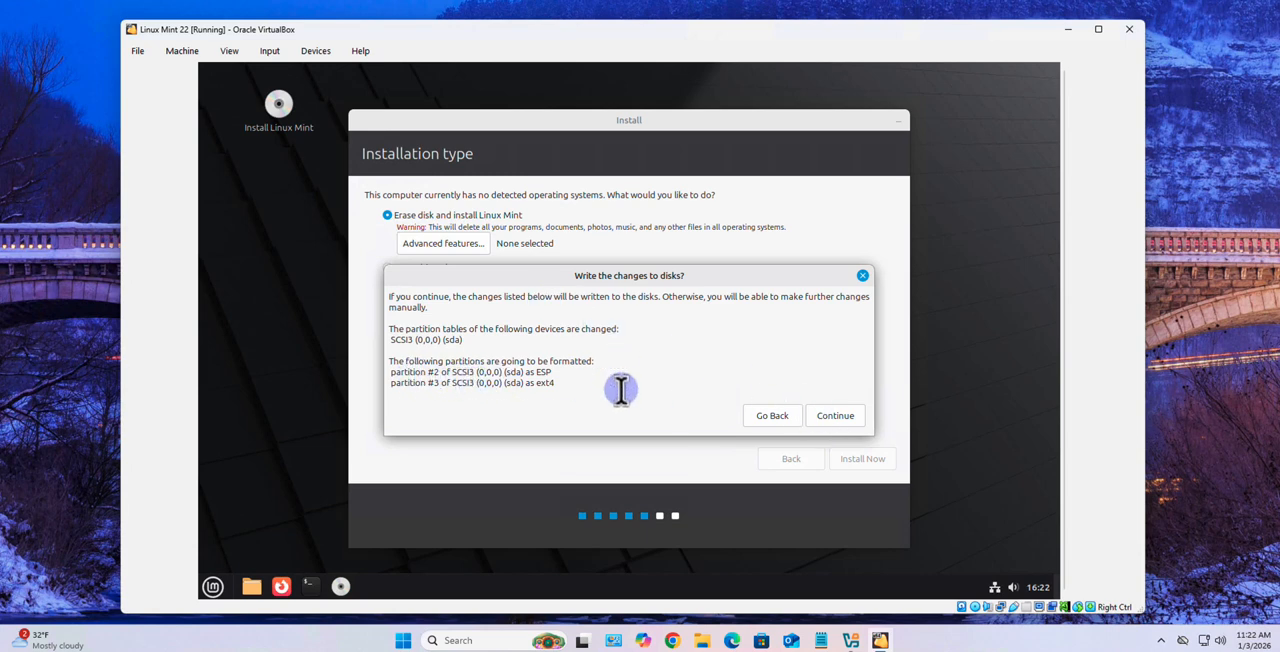
click(845, 415)
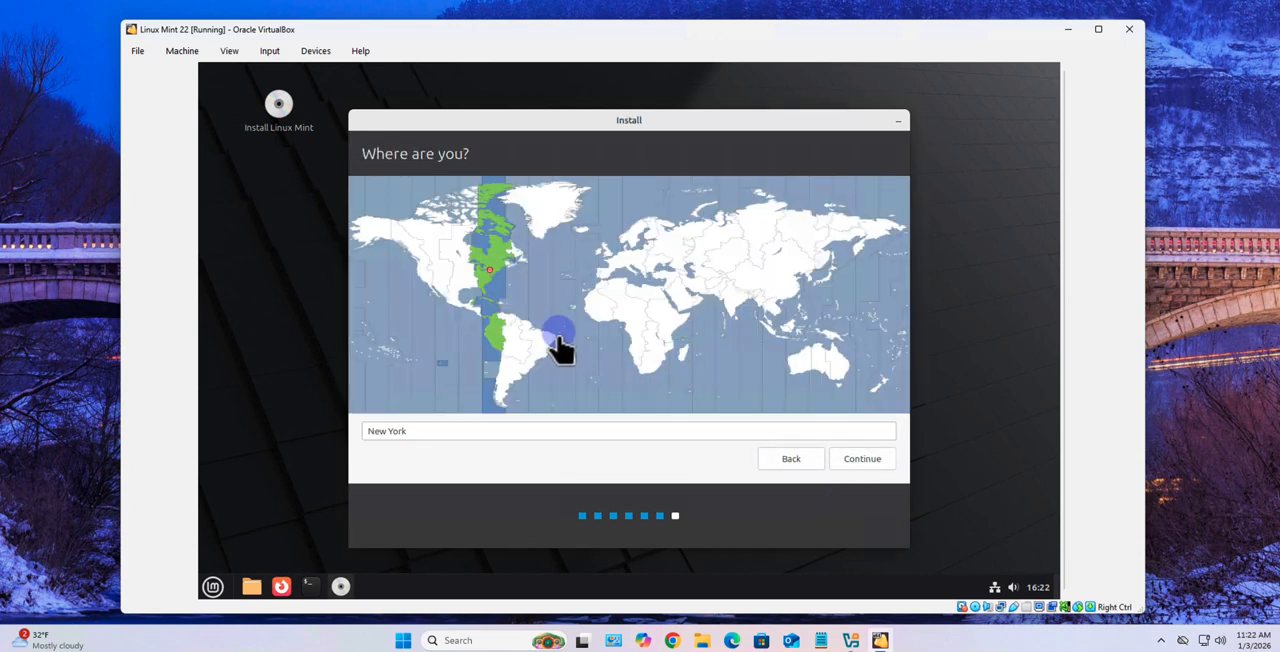
click(855, 459)
Fill in the user's name, enter and confirm the account password with password login required, and continue the installation
click(548, 199)
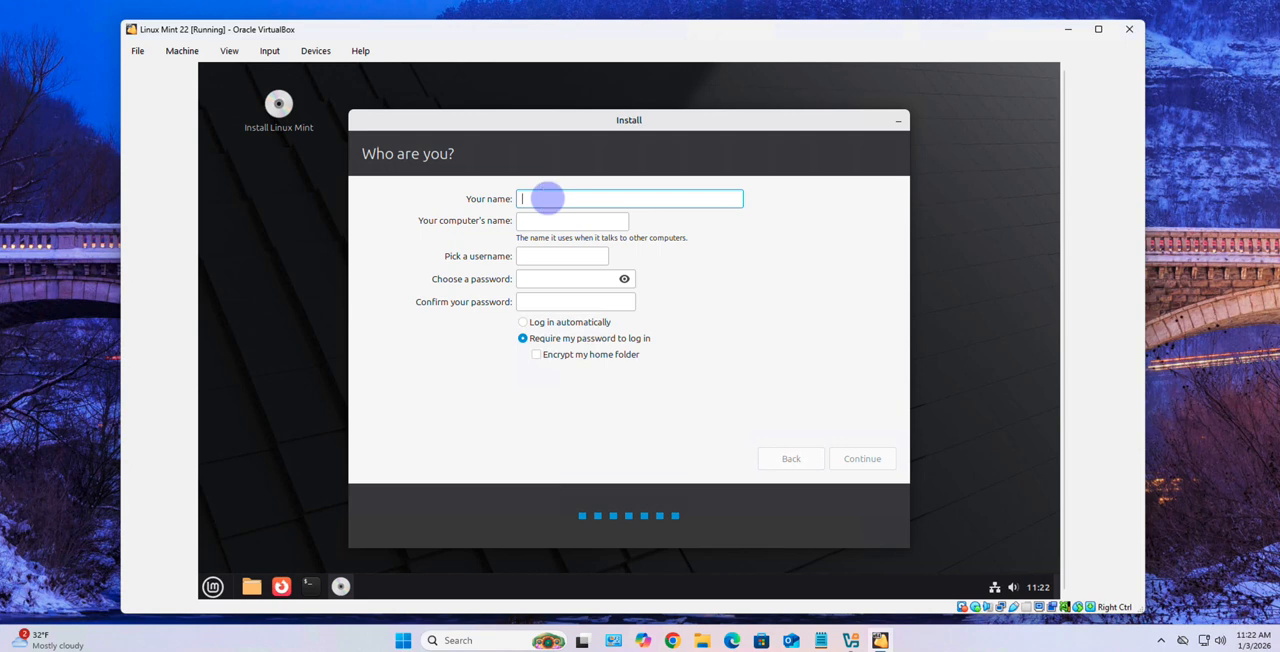
click(523, 279)
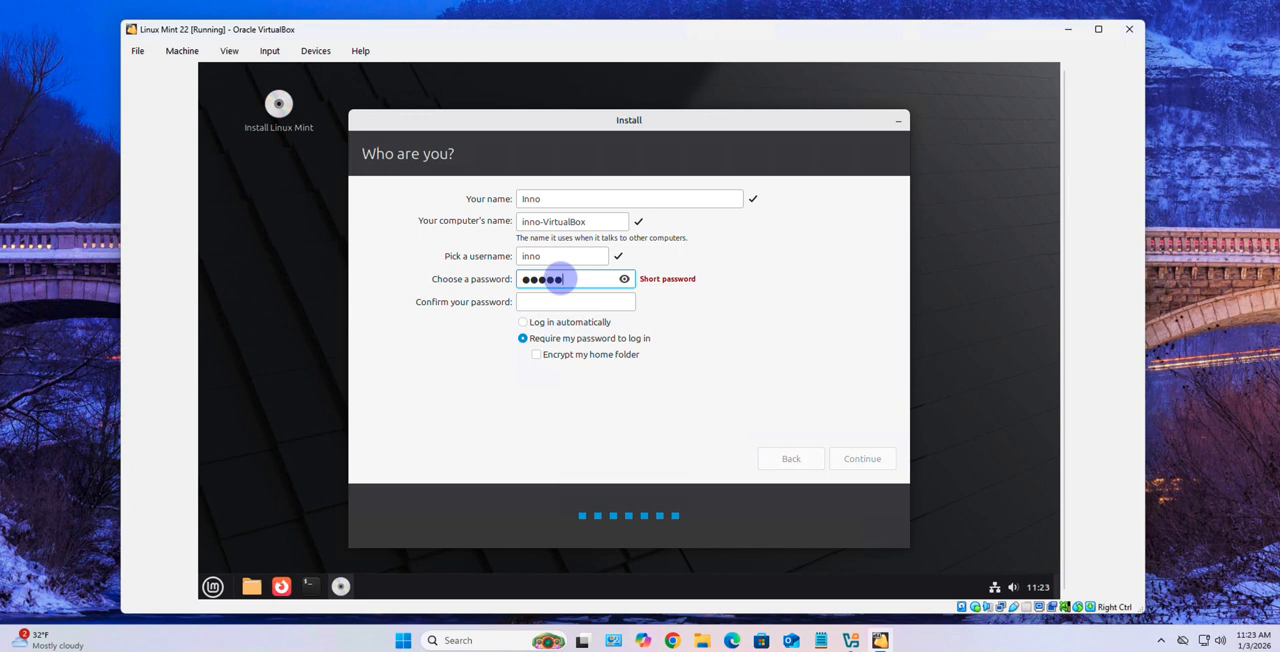
text(1)
click(586, 302)
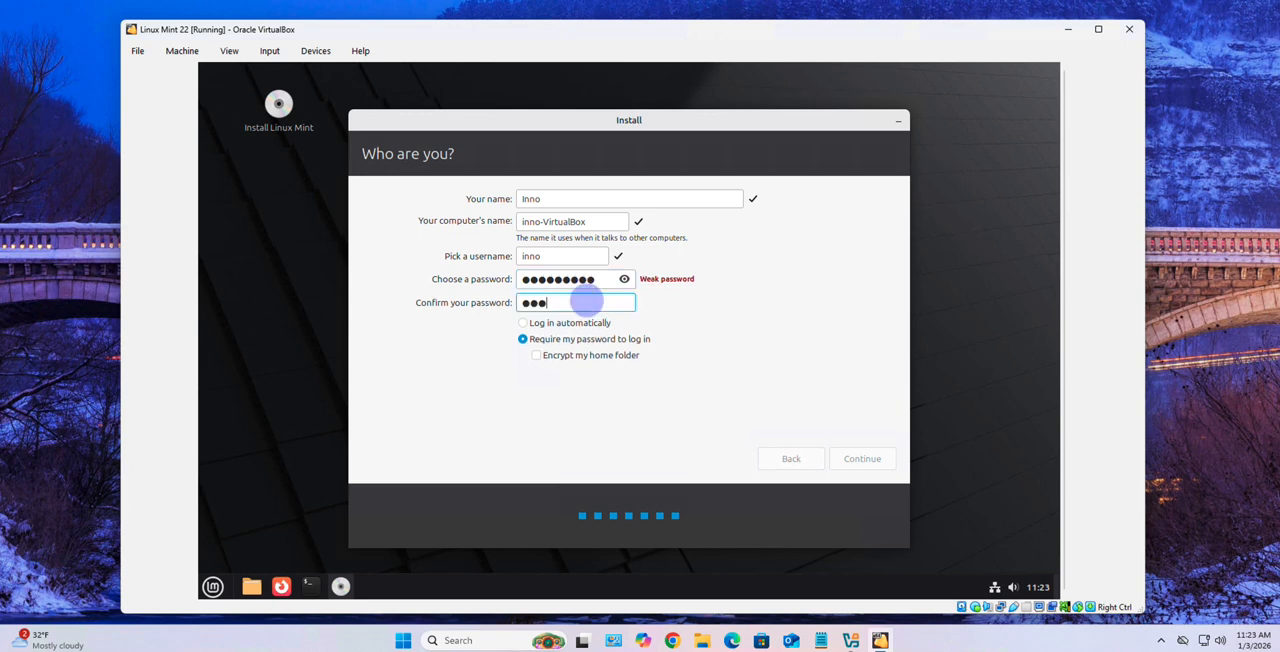
text(1)
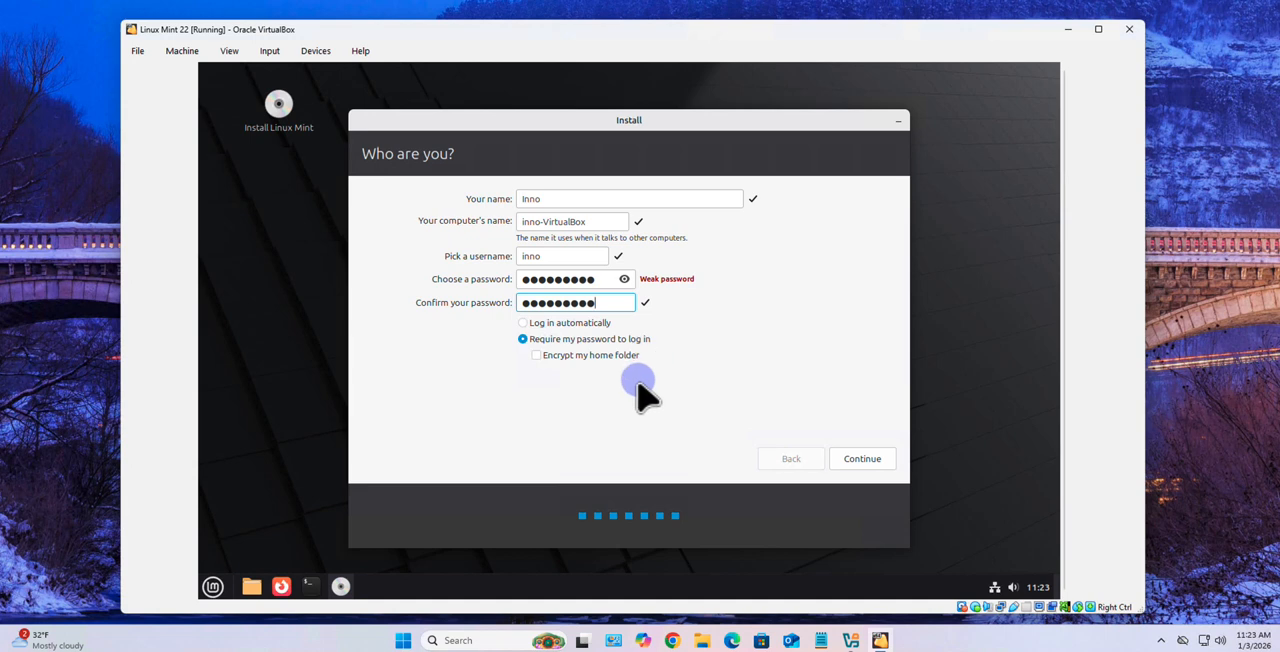
click(863, 460)
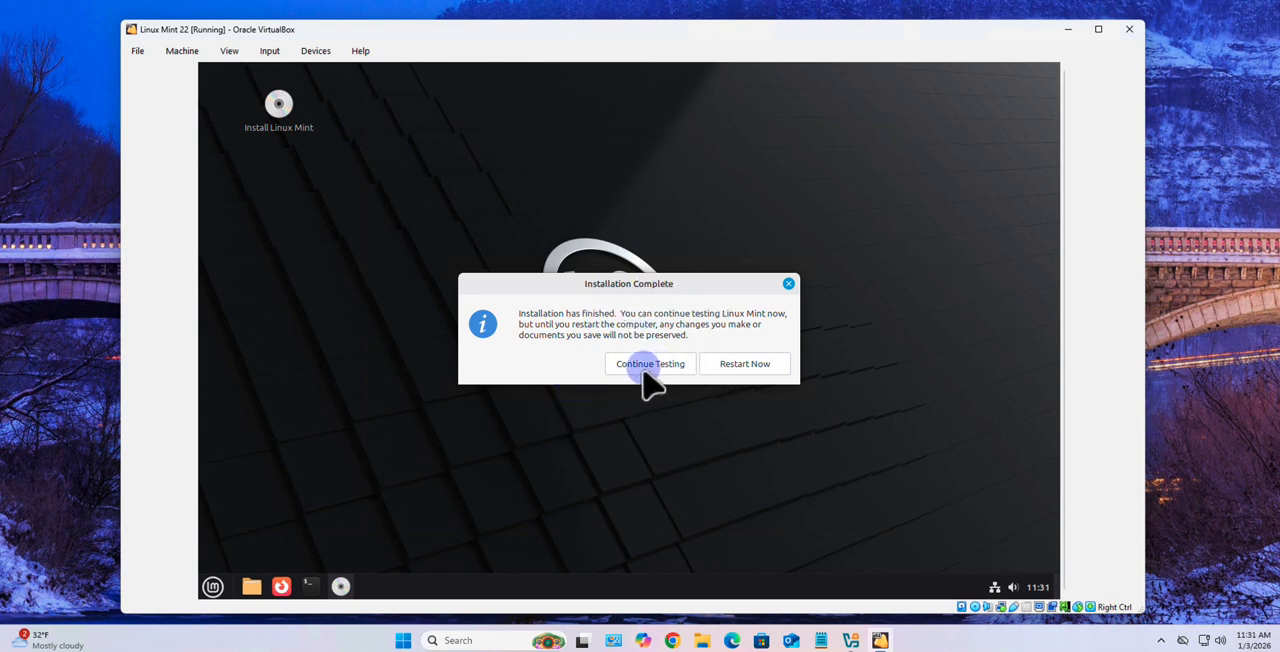
Restart into the installed system and log in with the account password
click(748, 366)
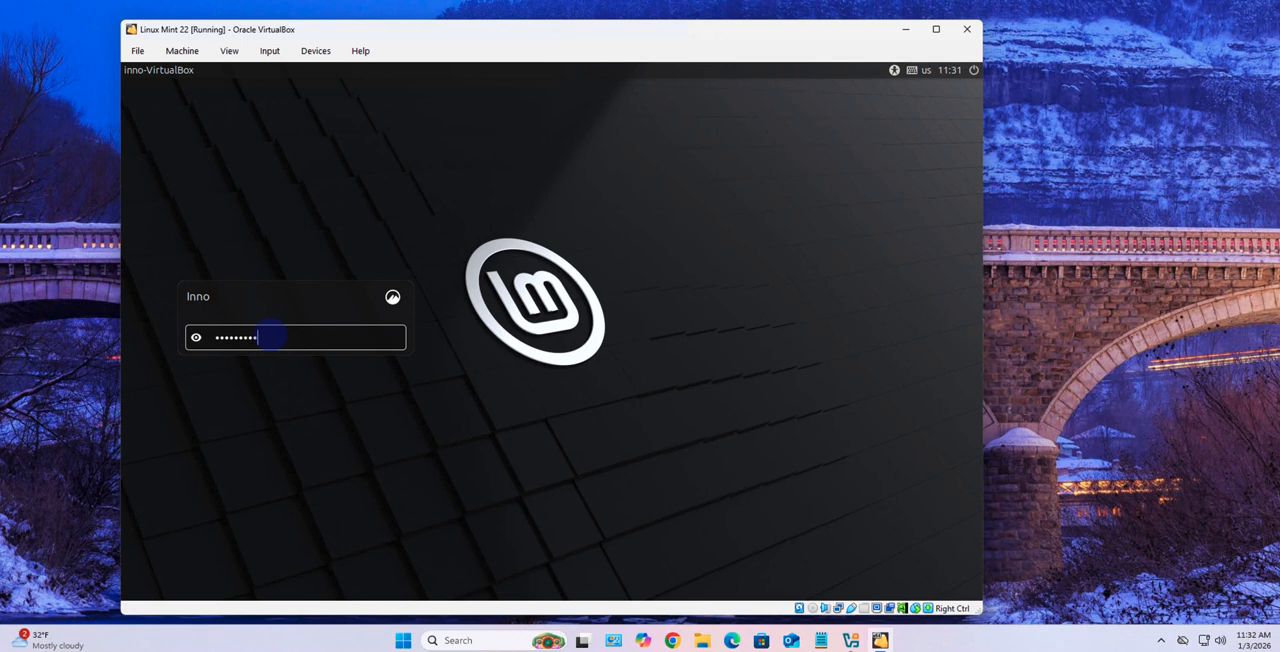
key(Return)
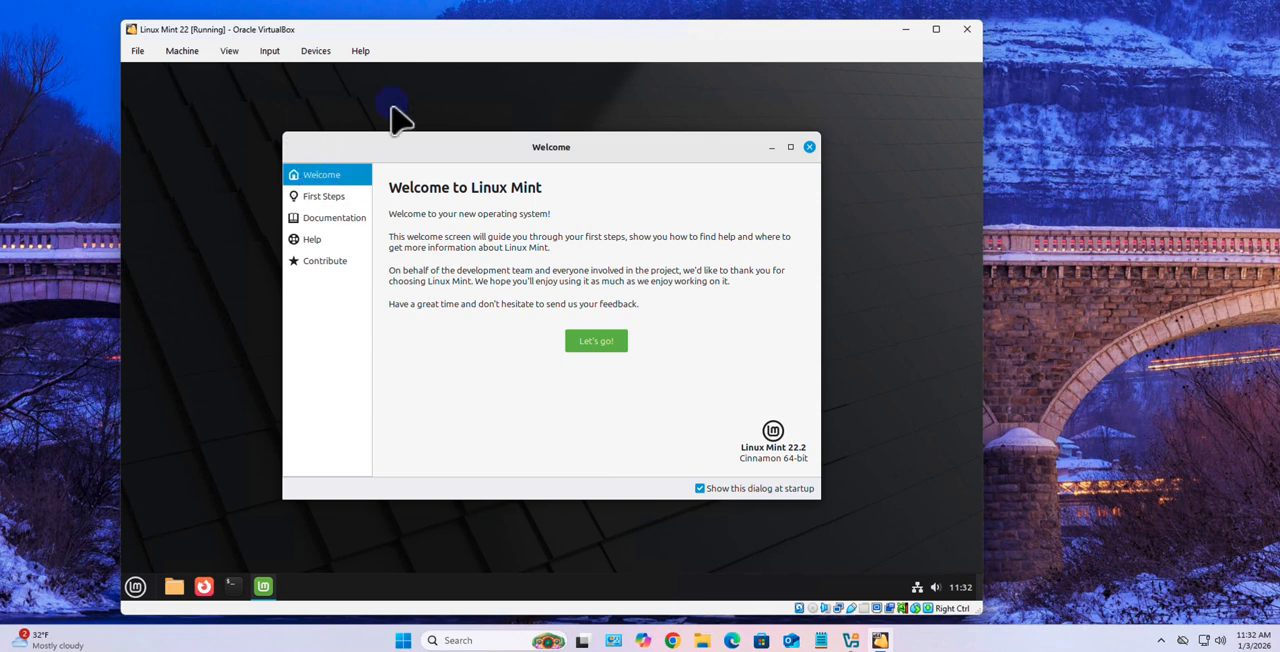
Enlarge the virtual machine window and close the Linux Mint Welcome dialog
drag(980, 615, 1108, 607)
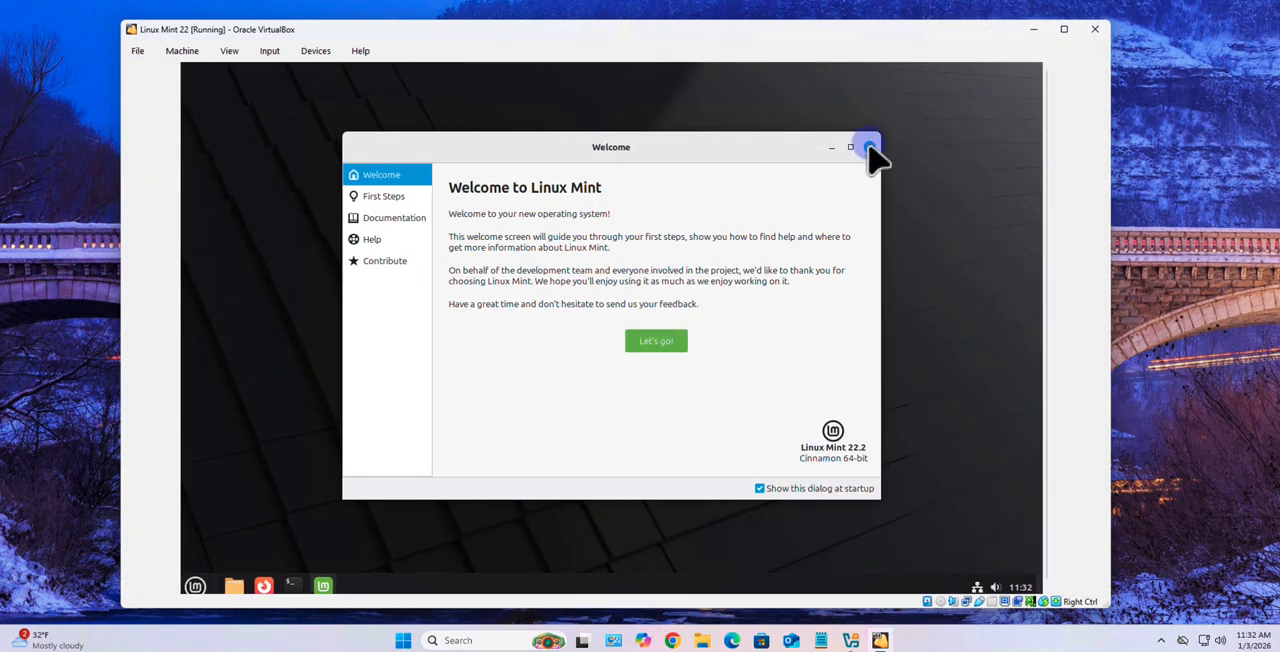
click(868, 148)
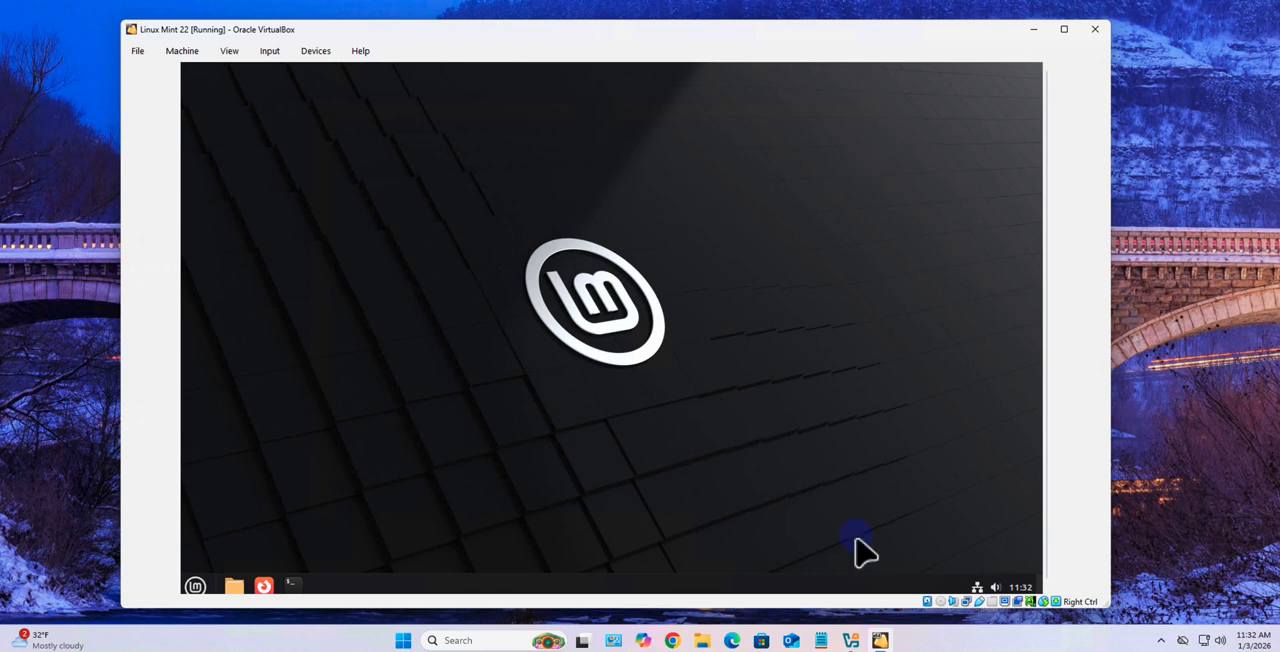
mouse_move(1100, 604)
mouse_down()
mouse_move(989, 575)
mouse_move(1132, 615)
mouse_move(930, 570)
mouse_move(1148, 614)
mouse_move(1114, 592)
mouse_move(1118, 610)
mouse_move(1036, 605)
mouse_move(1110, 612)
mouse_move(1102, 604)
mouse_up()
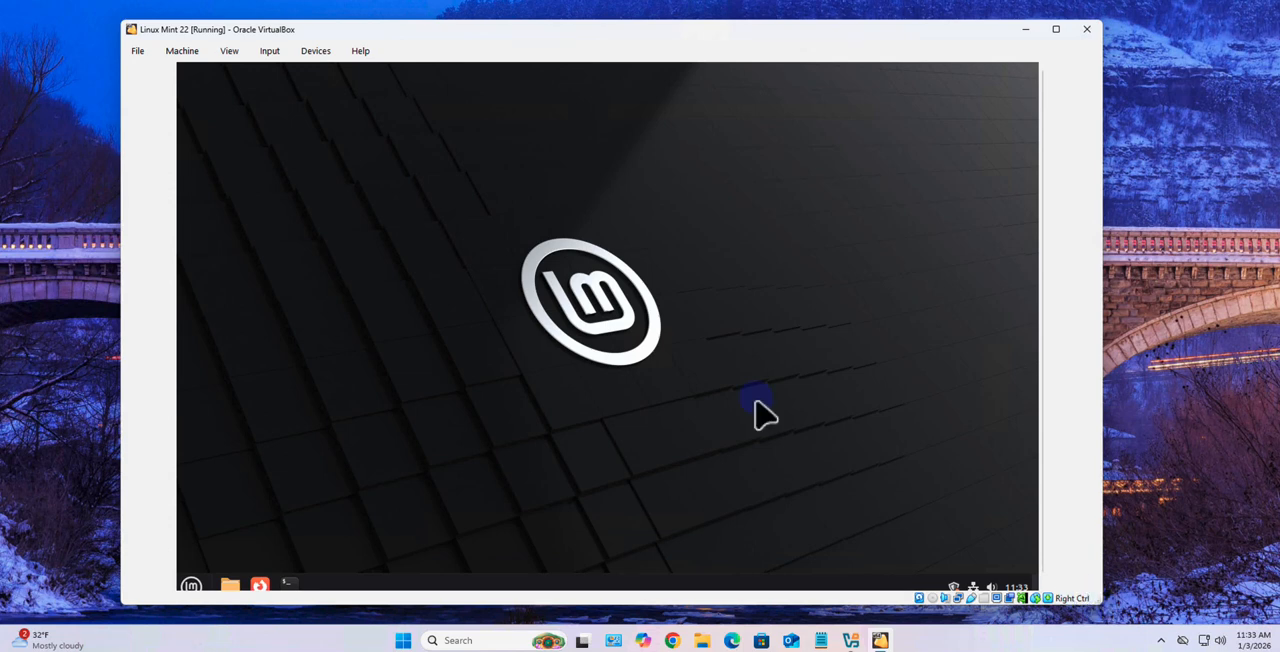
click(315, 54)
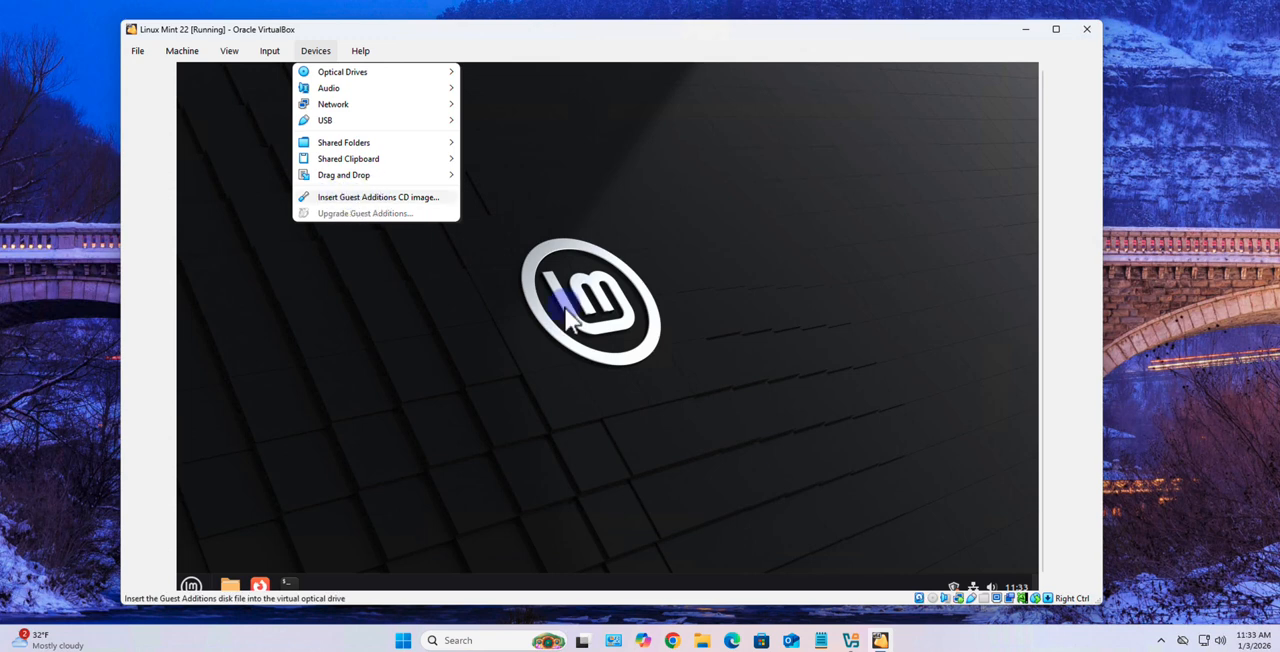
click(768, 472)
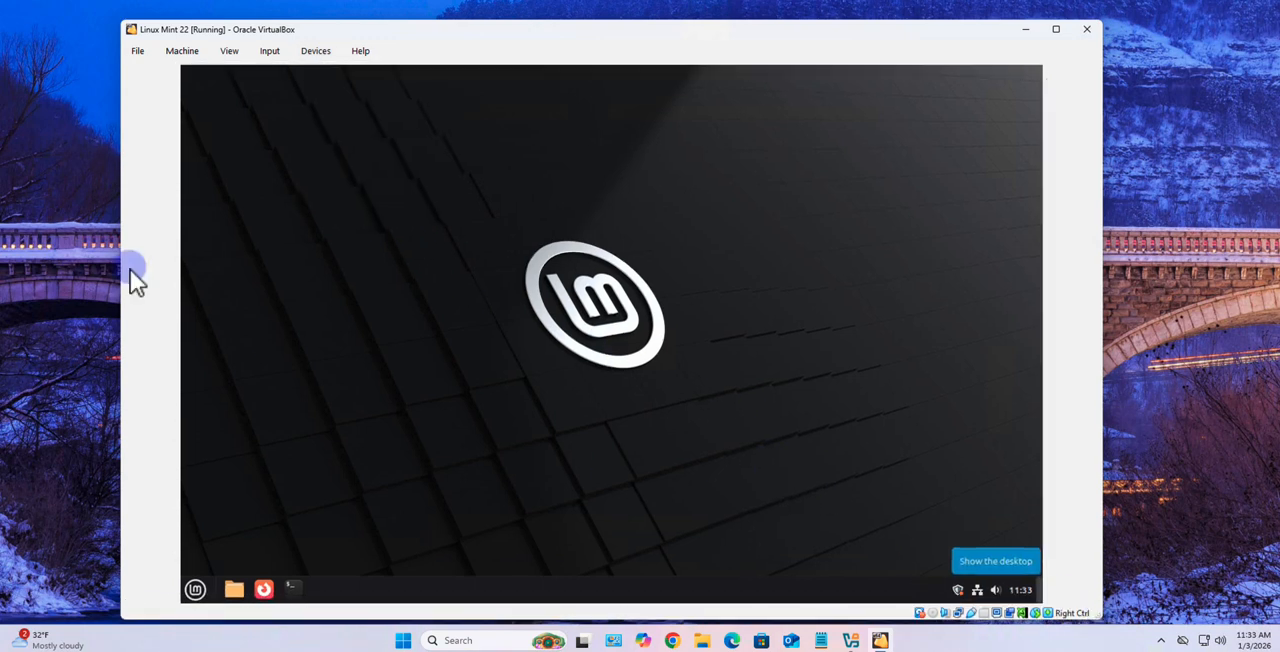
Reposition the virtual machine window, then open a terminal in Linux Mint and enlarge it
drag(395, 28, 394, 23)
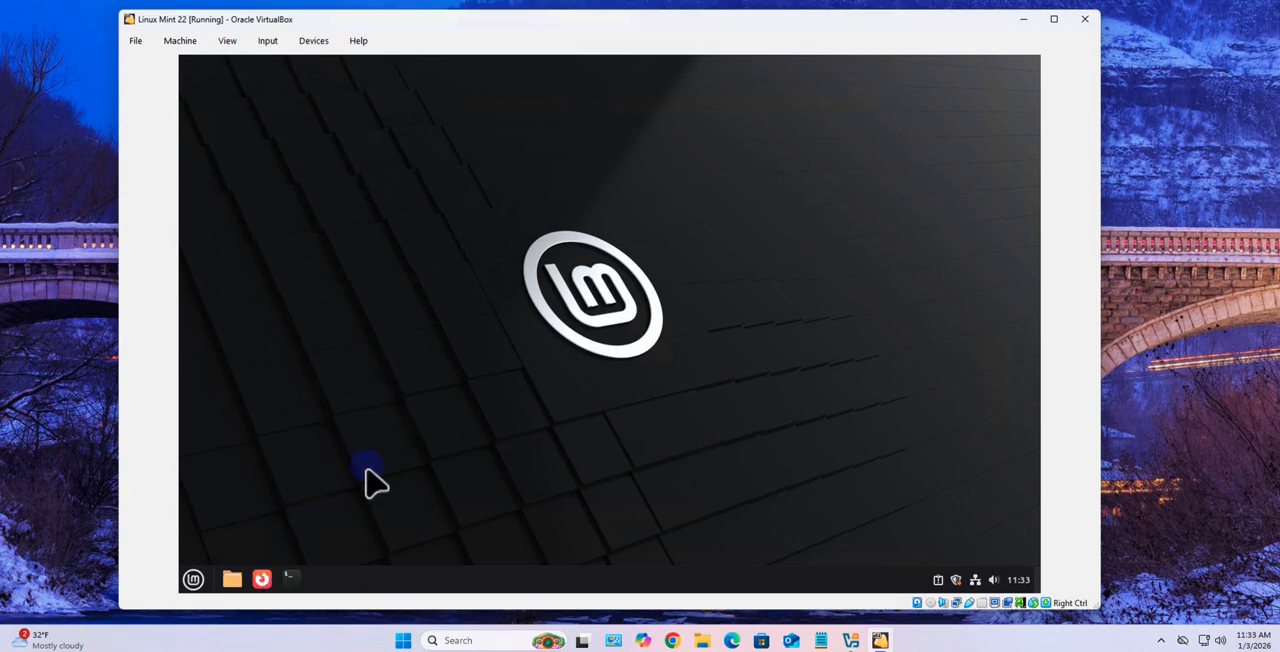
click(292, 577)
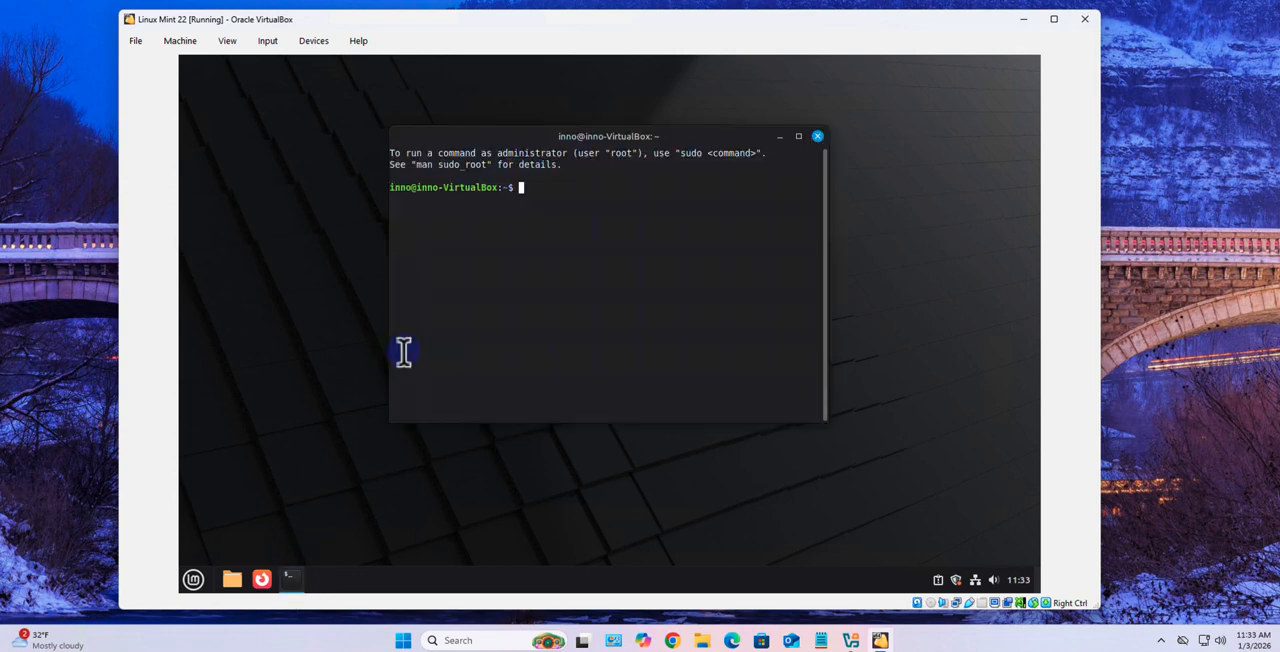
drag(694, 392, 851, 470)
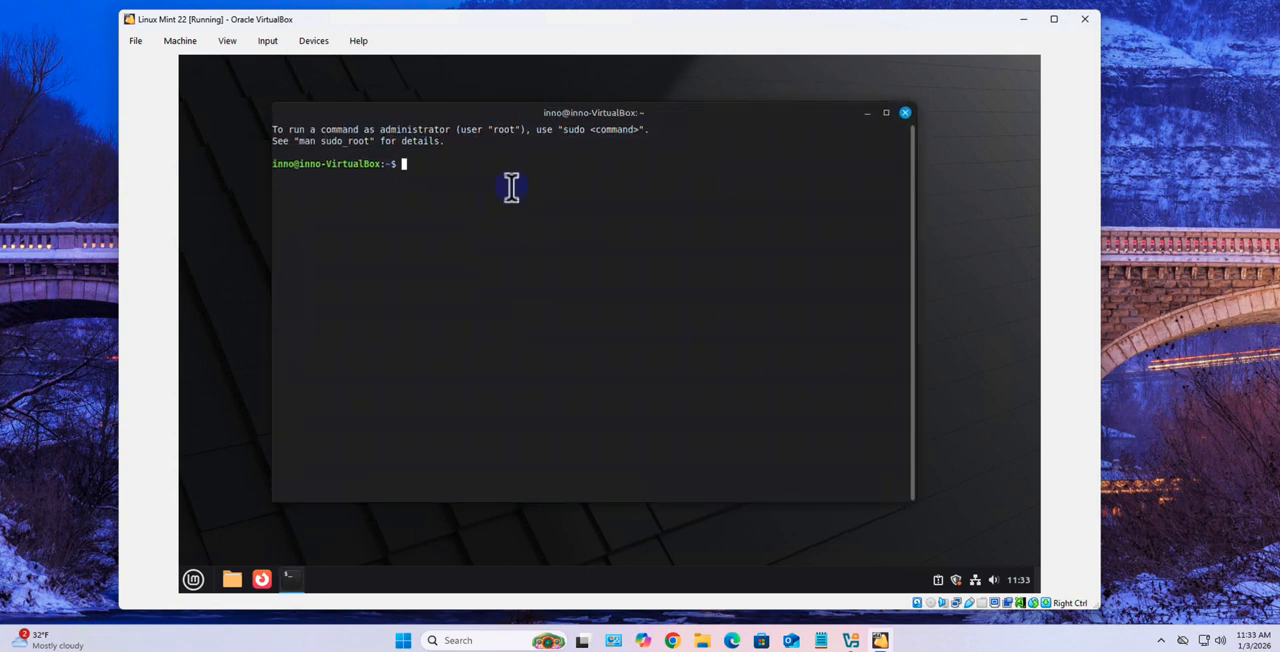
Enable a custom font in the terminal profile's preferences and set it to Monospace size 15
right_click(512, 187)
click(557, 308)
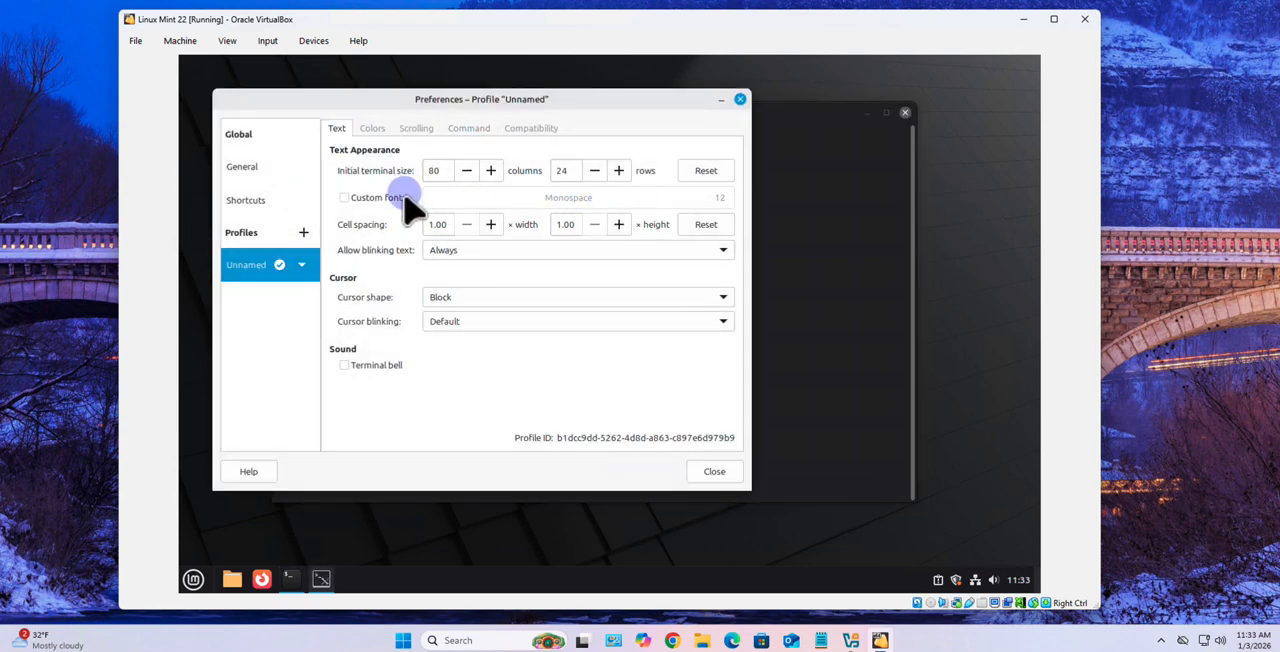
click(344, 198)
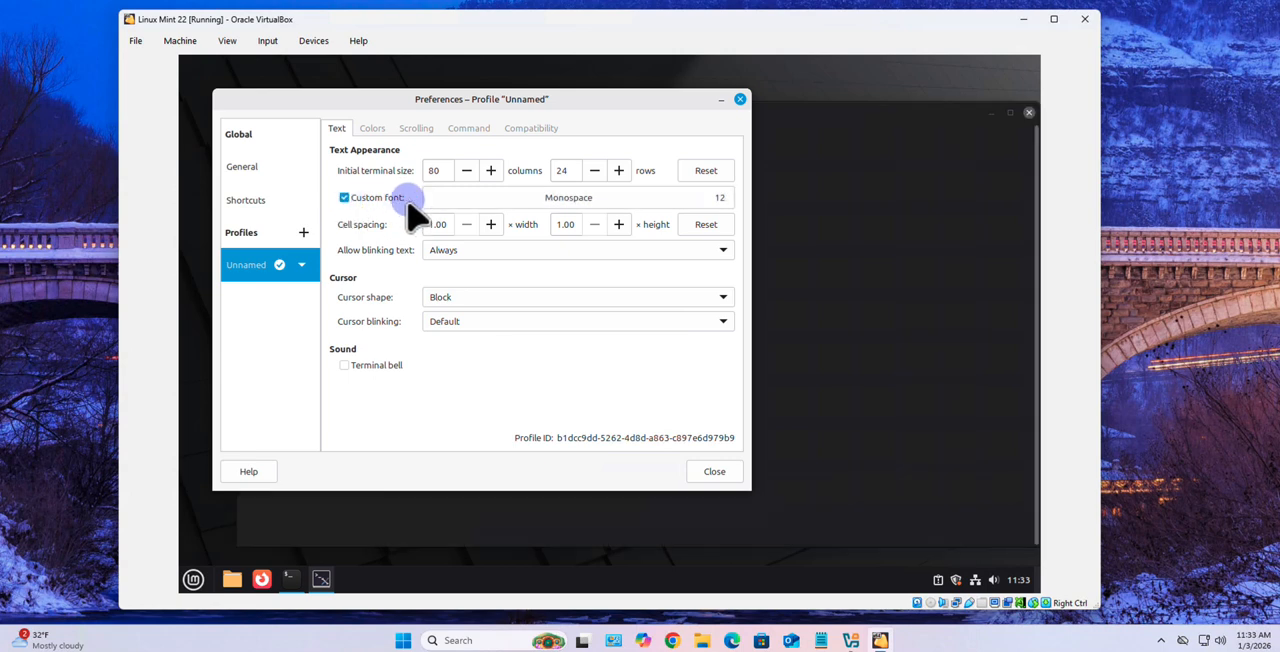
click(708, 202)
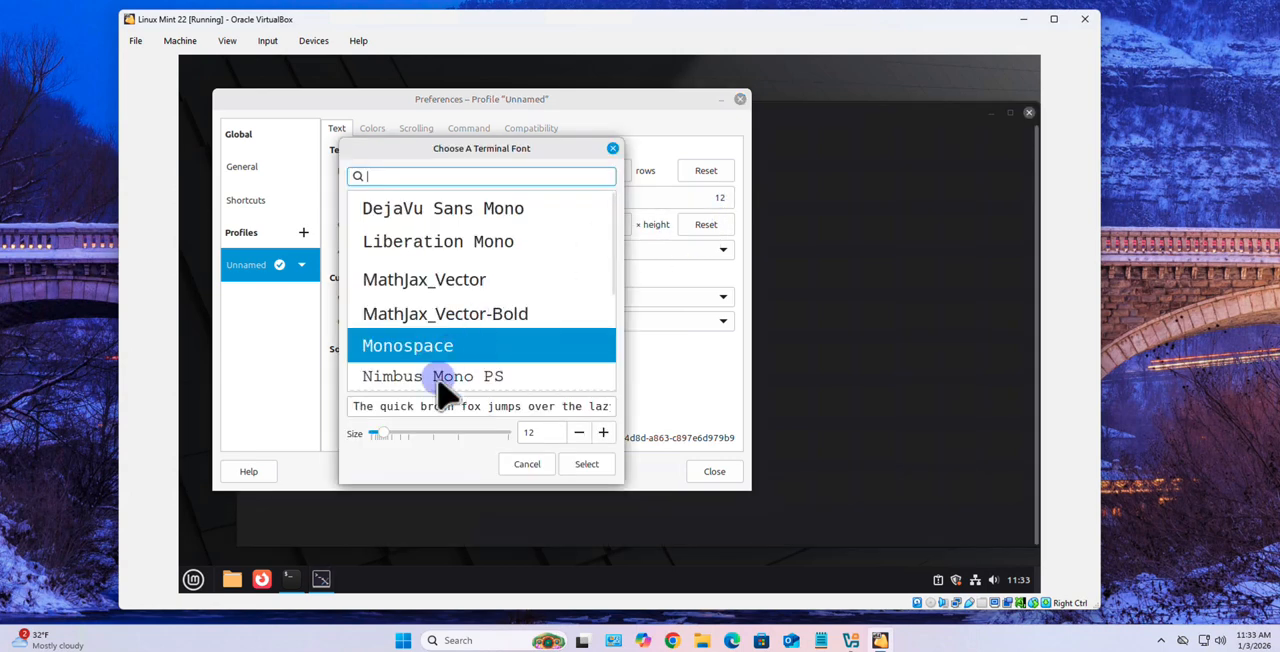
click(603, 432)
click(603, 432)
click(603, 434)
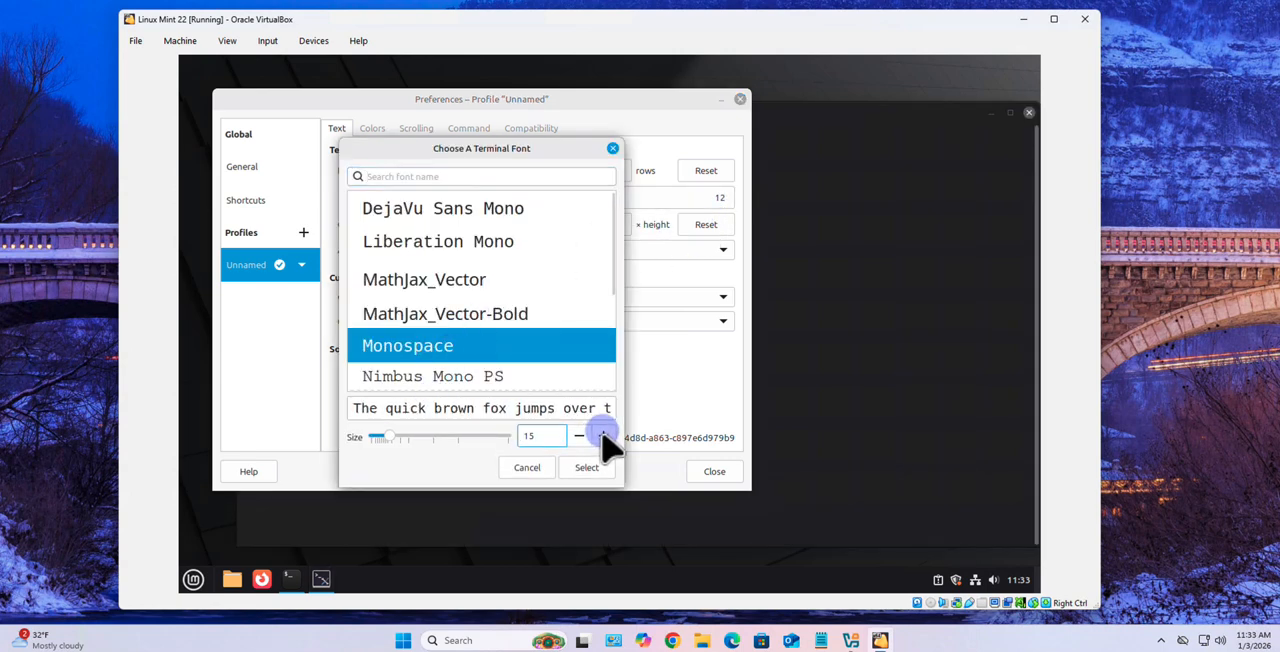
click(587, 466)
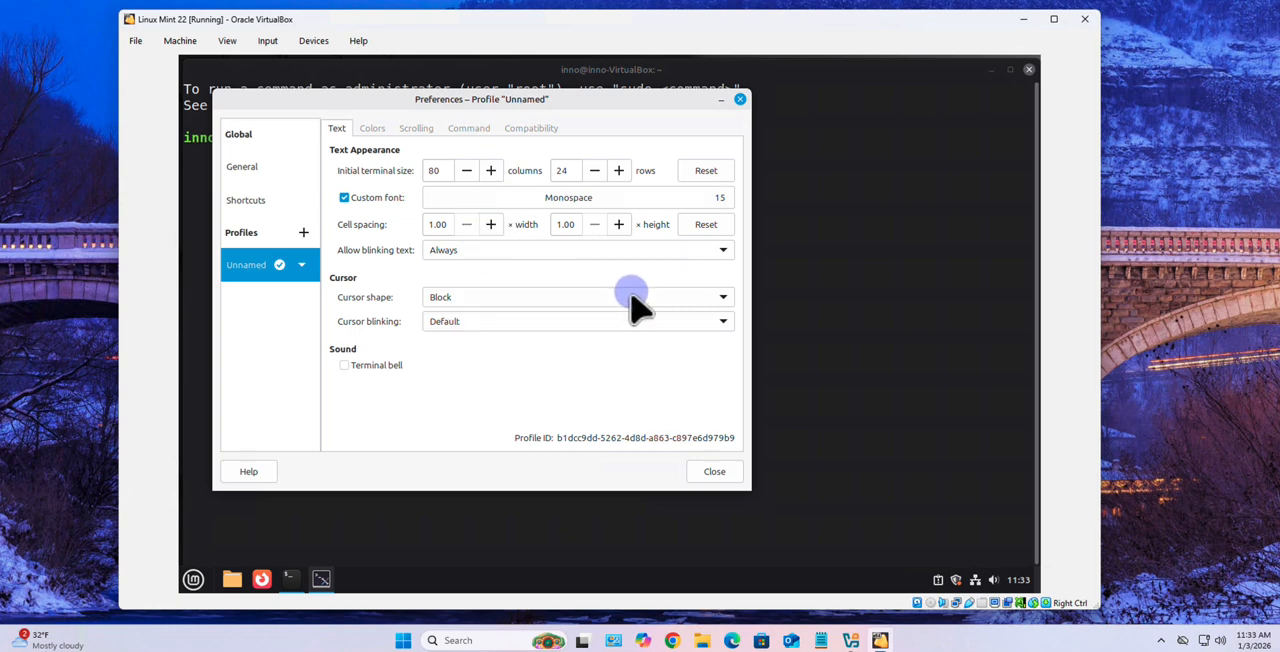
key(Escape)
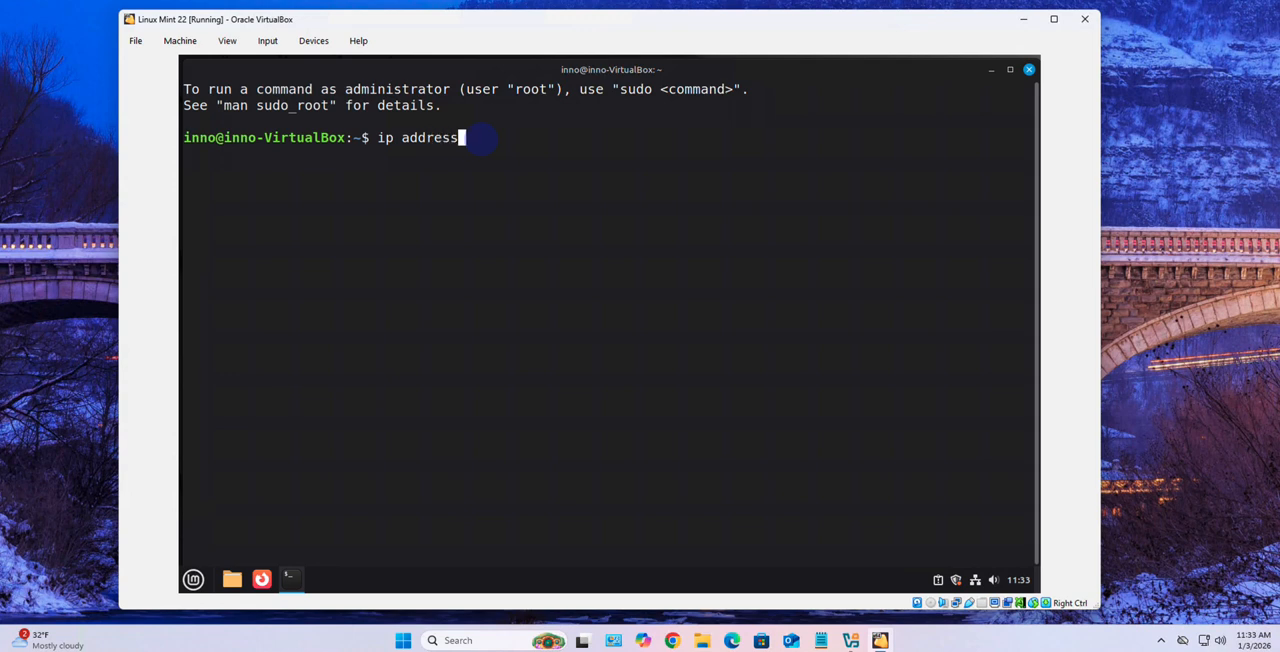
Run ip address in the terminal and check the IPv4 address of the enp0s3 interface
key(Return)
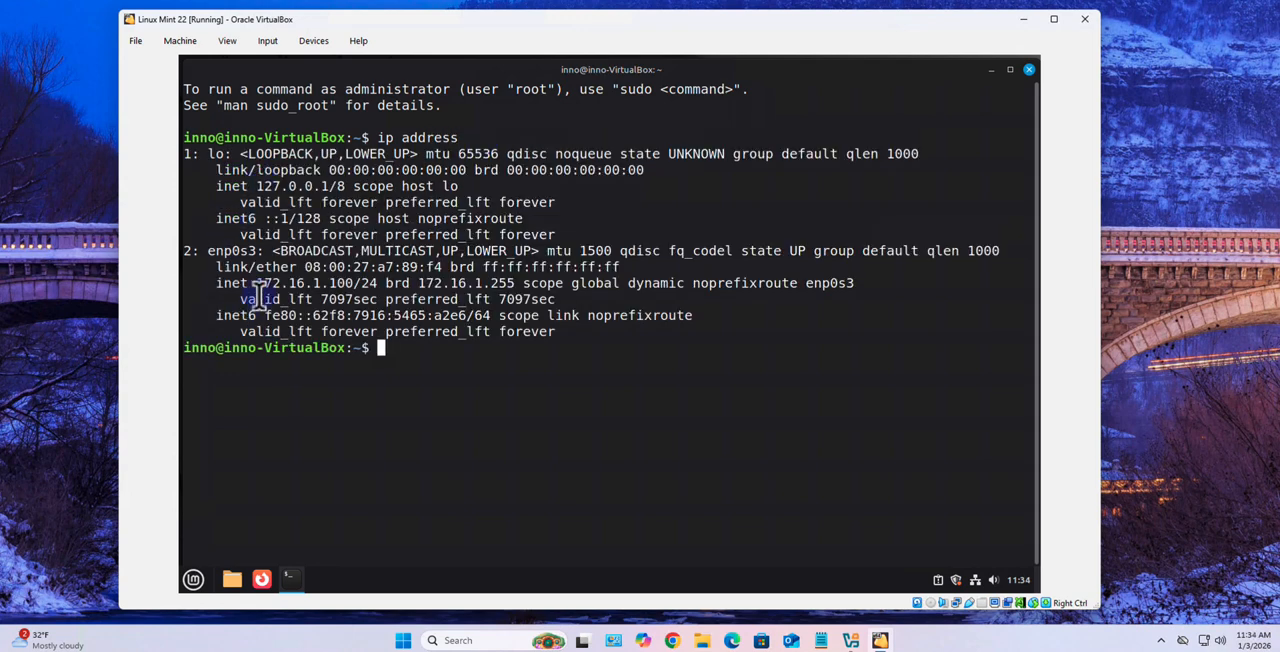
drag(256, 283, 342, 286)
click(321, 285)
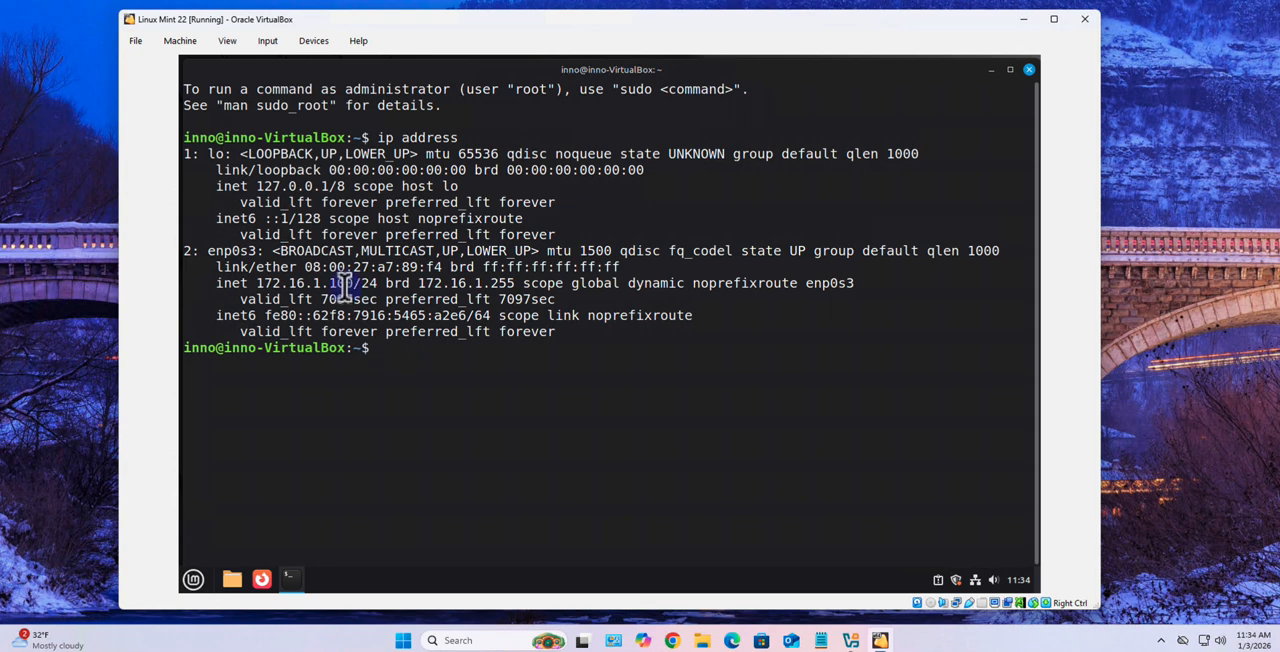
click(346, 286)
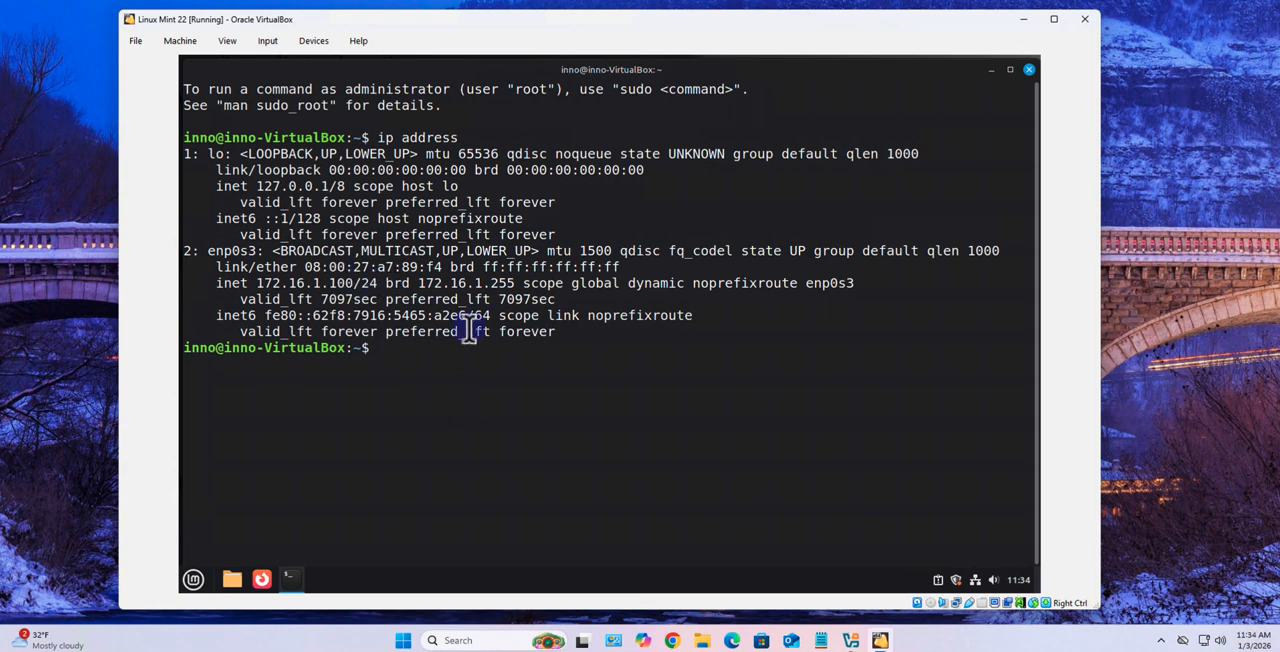
Test internet connectivity with ping google.com and stop the ping after a few replies
click(519, 367)
text(ping google.com)
key(Return)
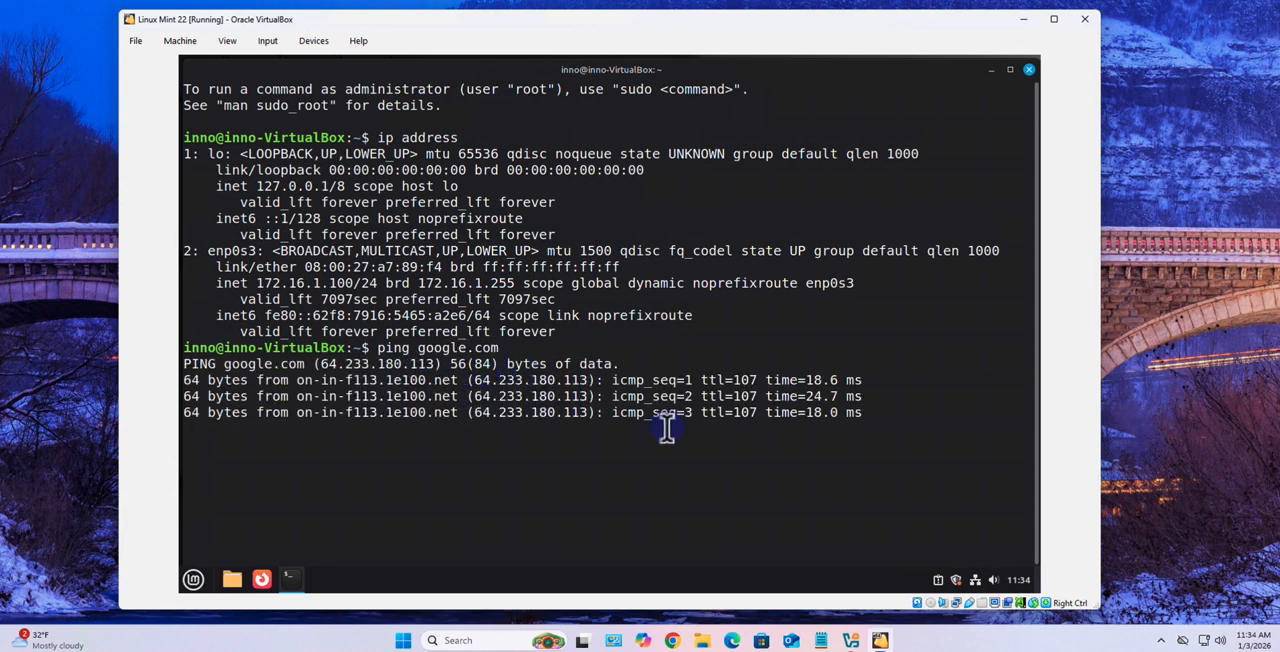
key(ctrl+c)
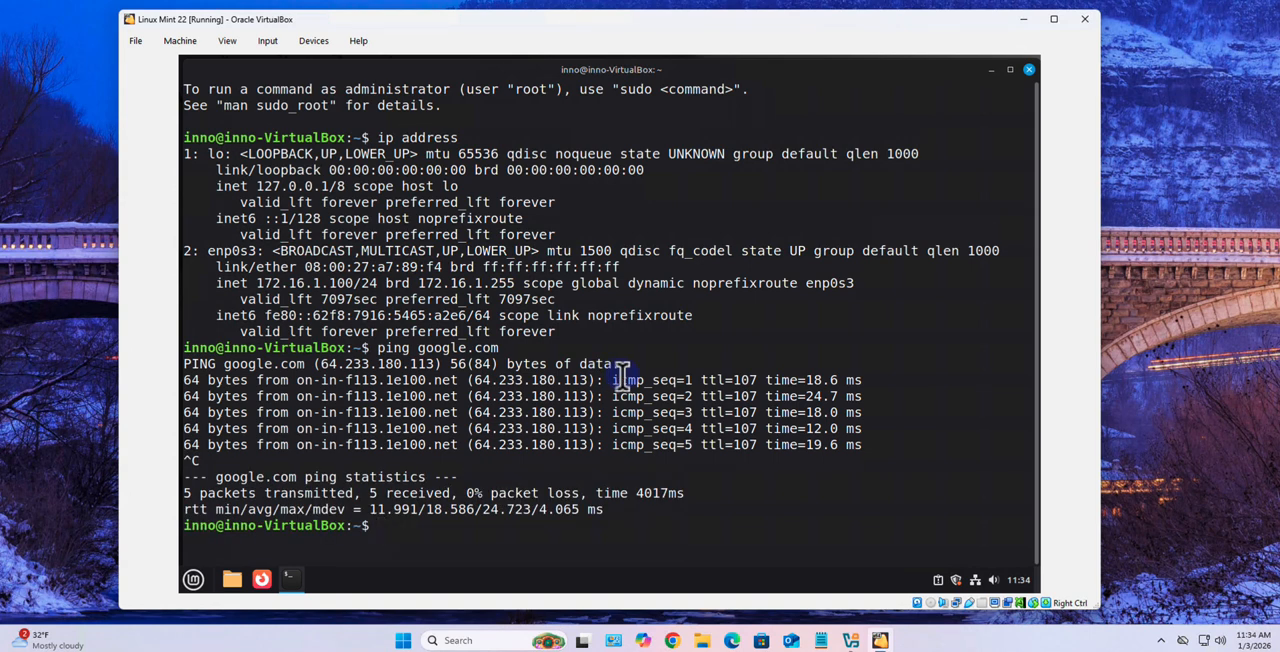
Ping google.com again limited to two packets with ping -c 2 google.com, and check the received packets and packet loss
key(Up)
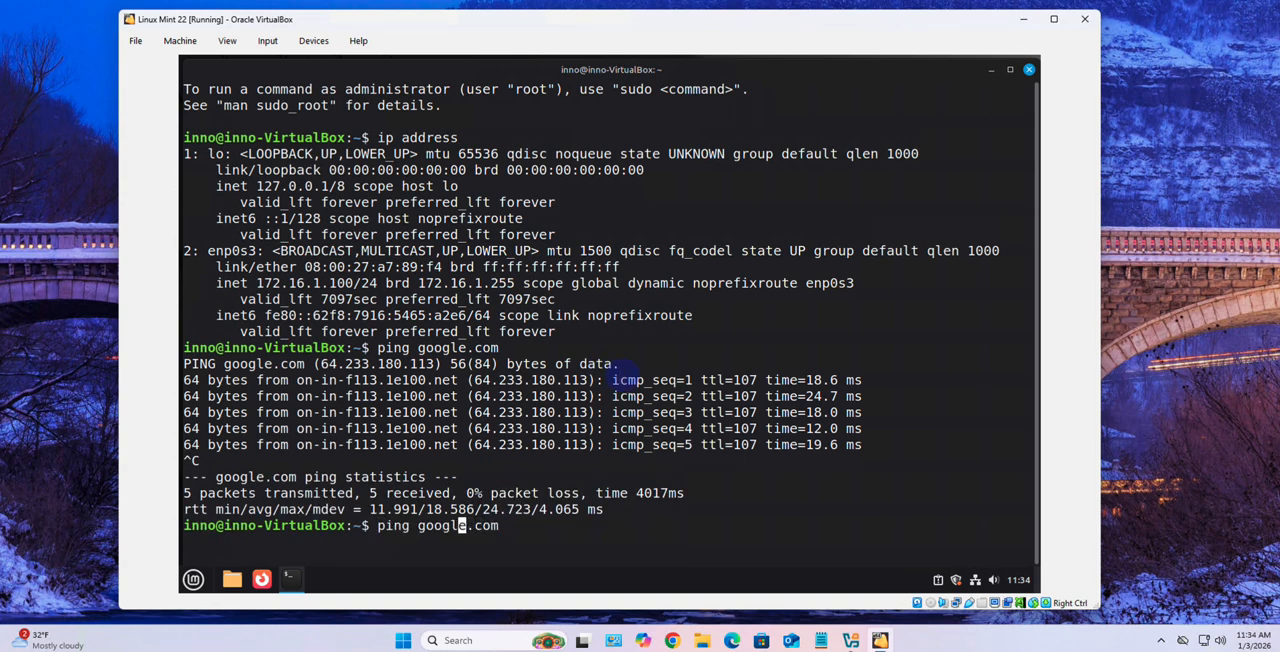
text(-c 2)
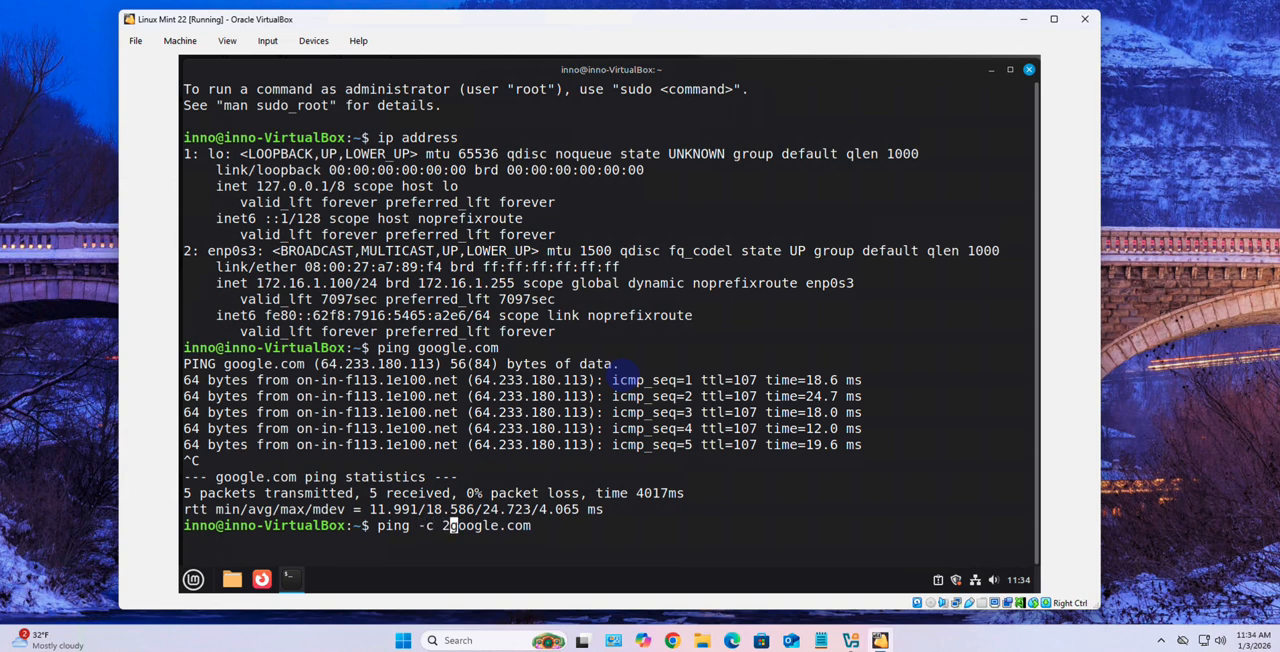
key(Return)
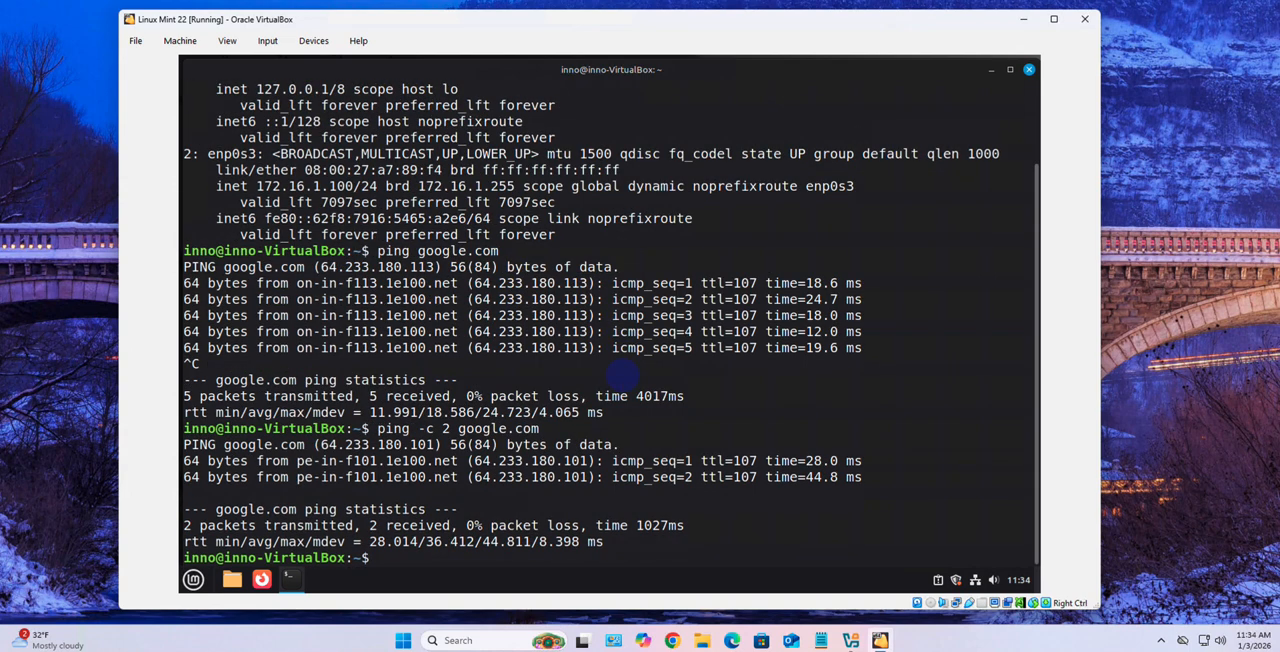
key(Return)
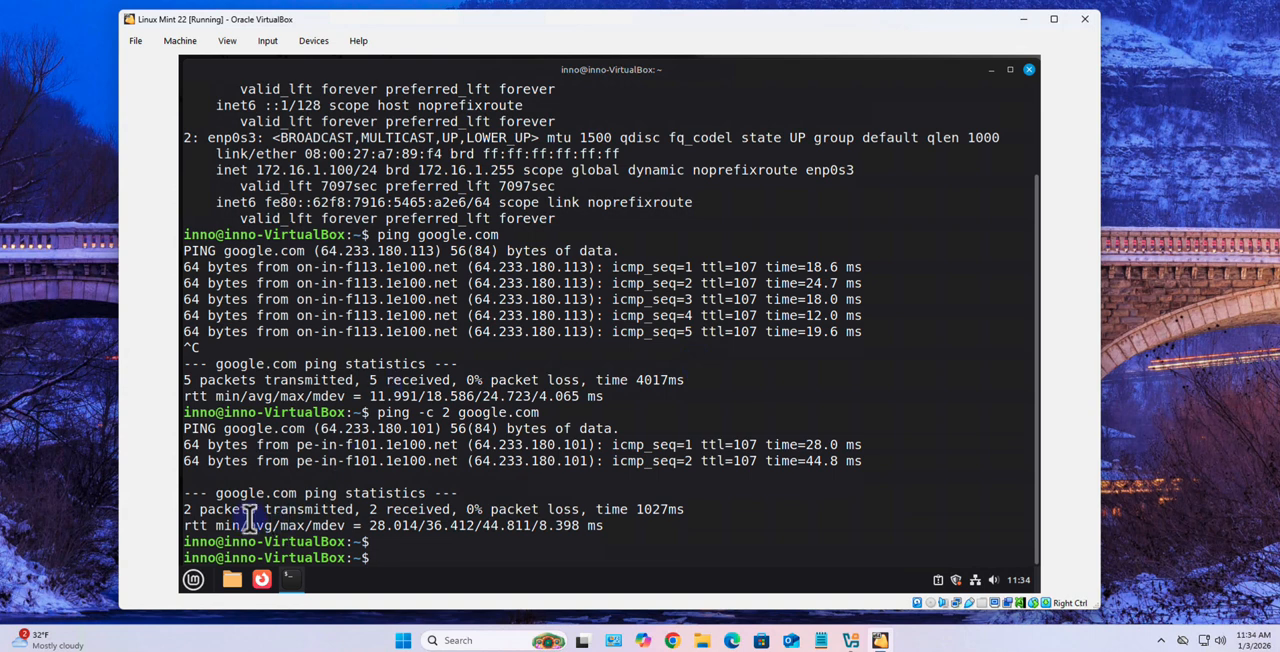
triple_click(362, 509)
double_click(473, 509)
drag(473, 509, 354, 509)
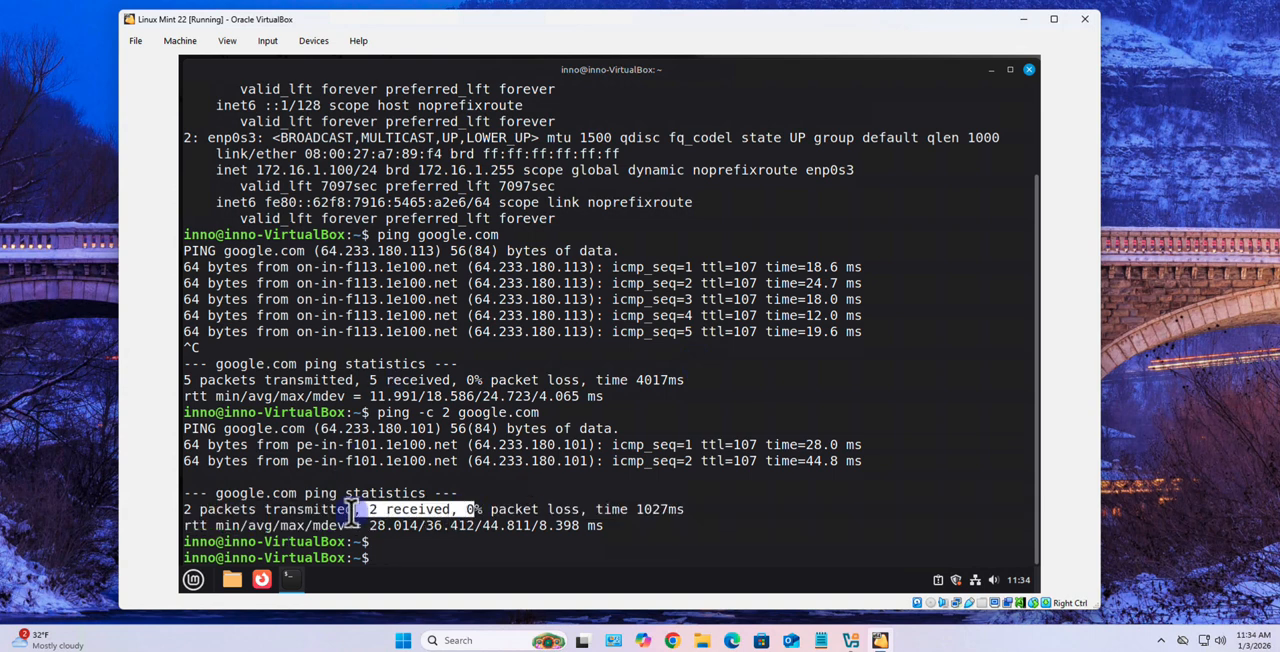
drag(514, 514, 468, 510)
click(461, 560)
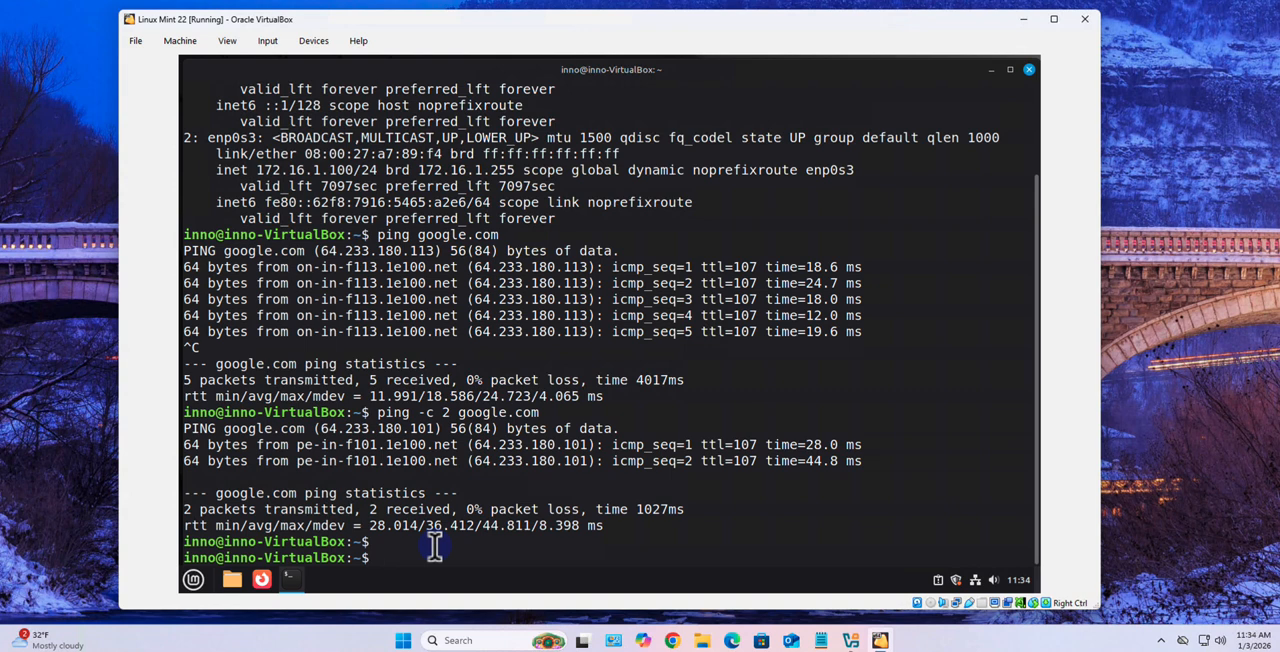
Run nslookup google.com to test name resolution and check which DNS server address answers
text(nslookup goog)
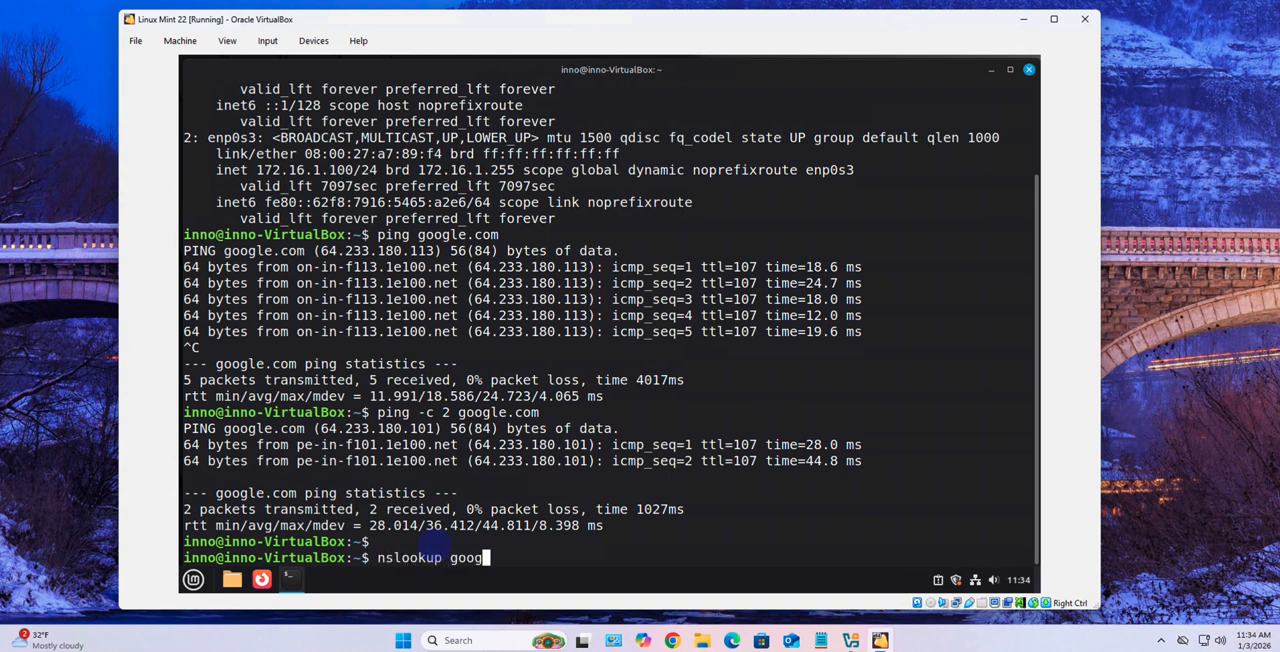
text(le.com)
key(Return)
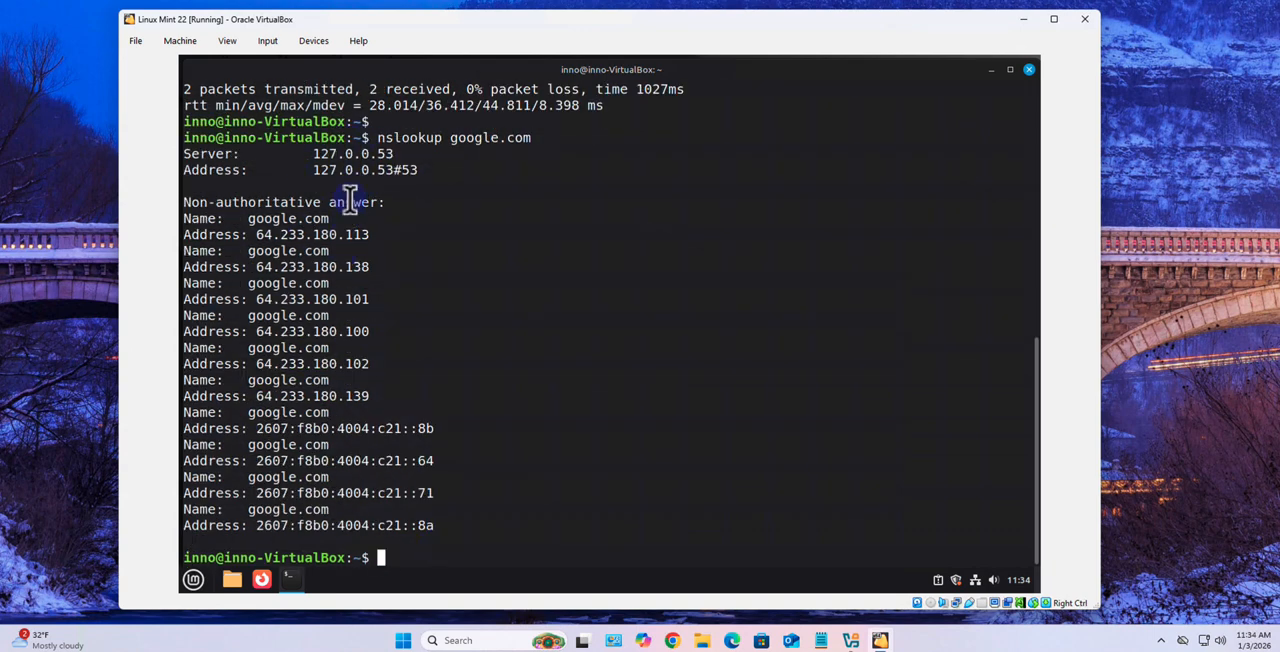
drag(395, 155, 383, 156)
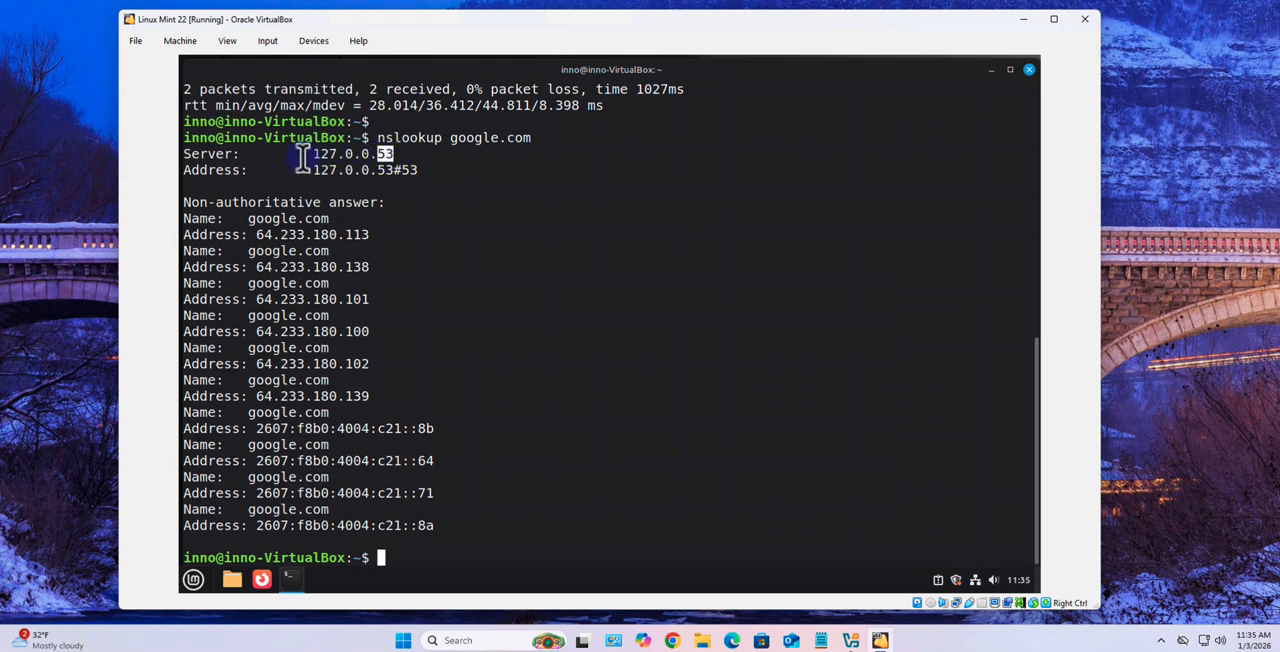
drag(306, 155, 363, 168)
click(643, 363)
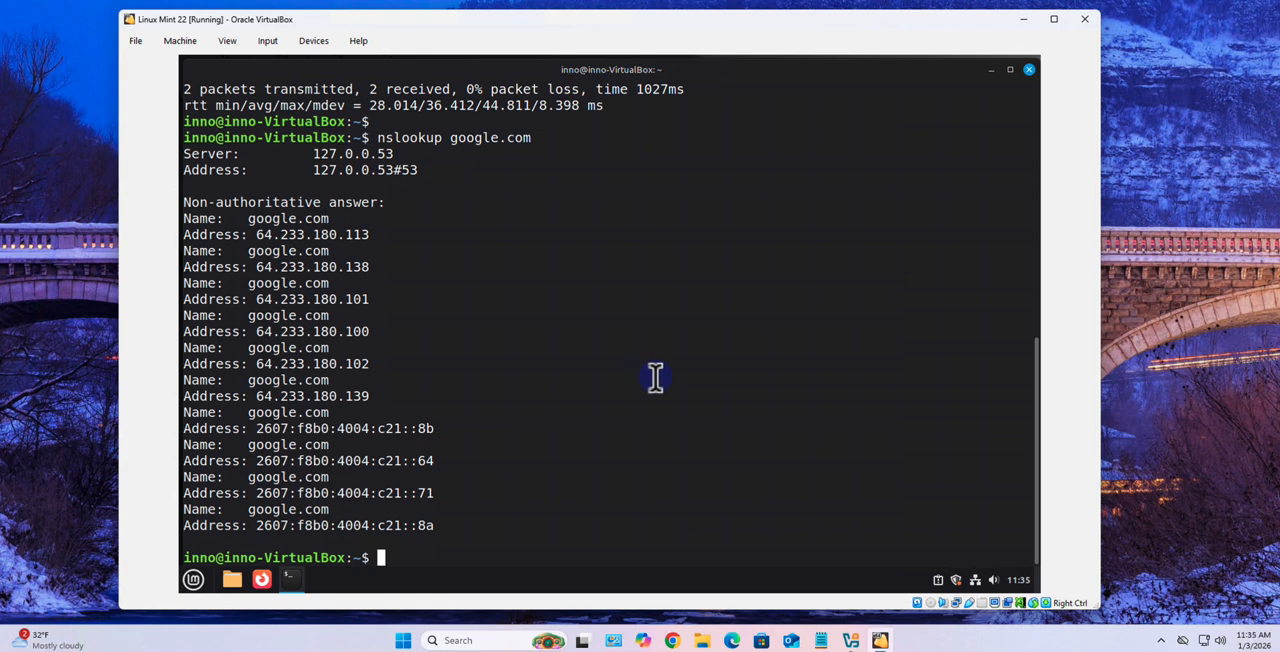
Clear the terminal output with the clear command
text(clear)
key(Return)
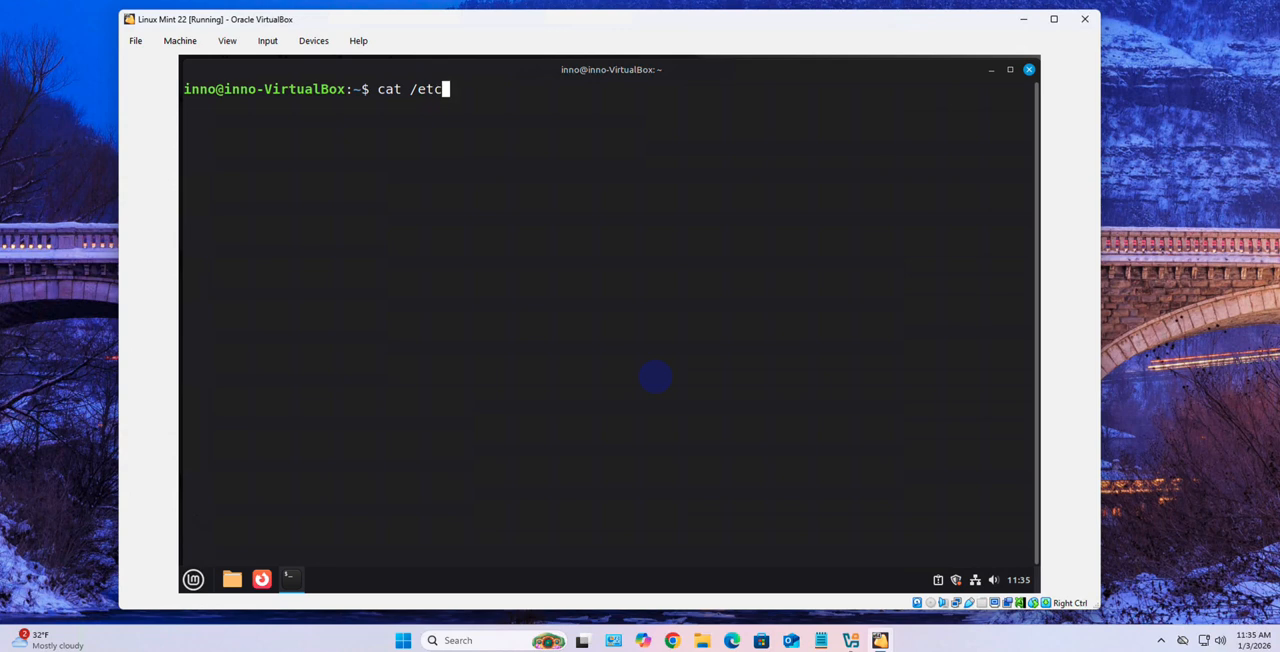
Display the operating system details with cat /etc/os-release and check the VERSION and PRETTY_NAME entries
text(cat /etc/os-release)
key(Return)
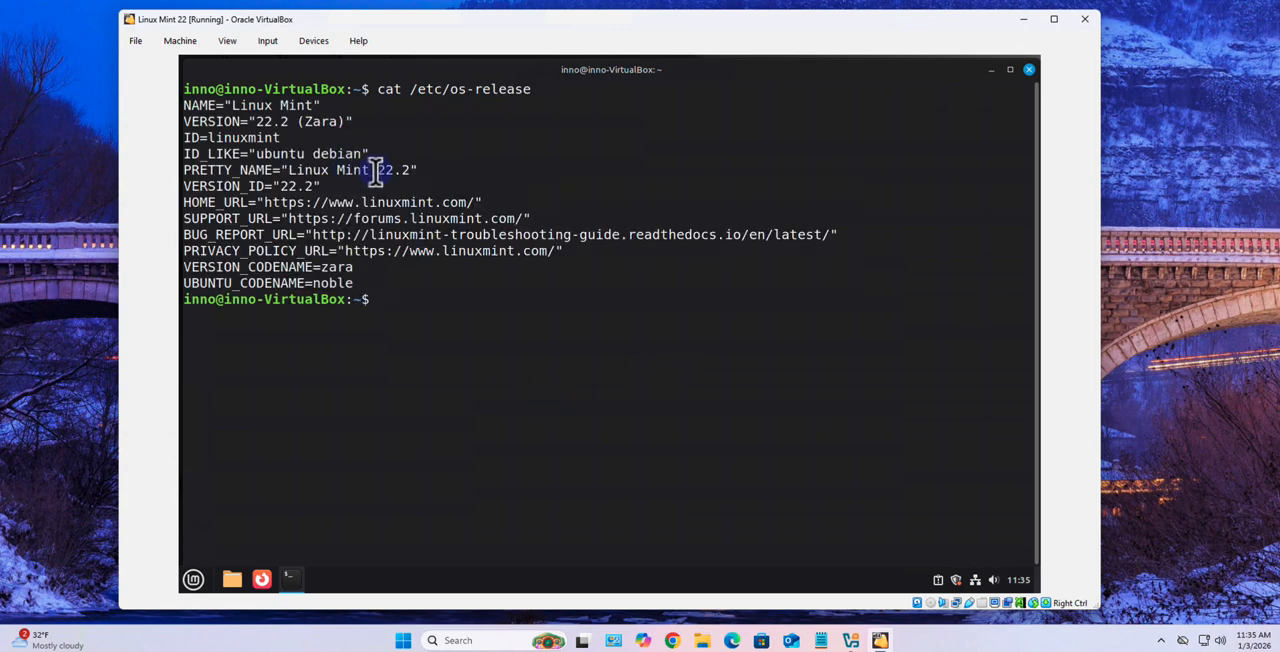
drag(377, 171, 413, 172)
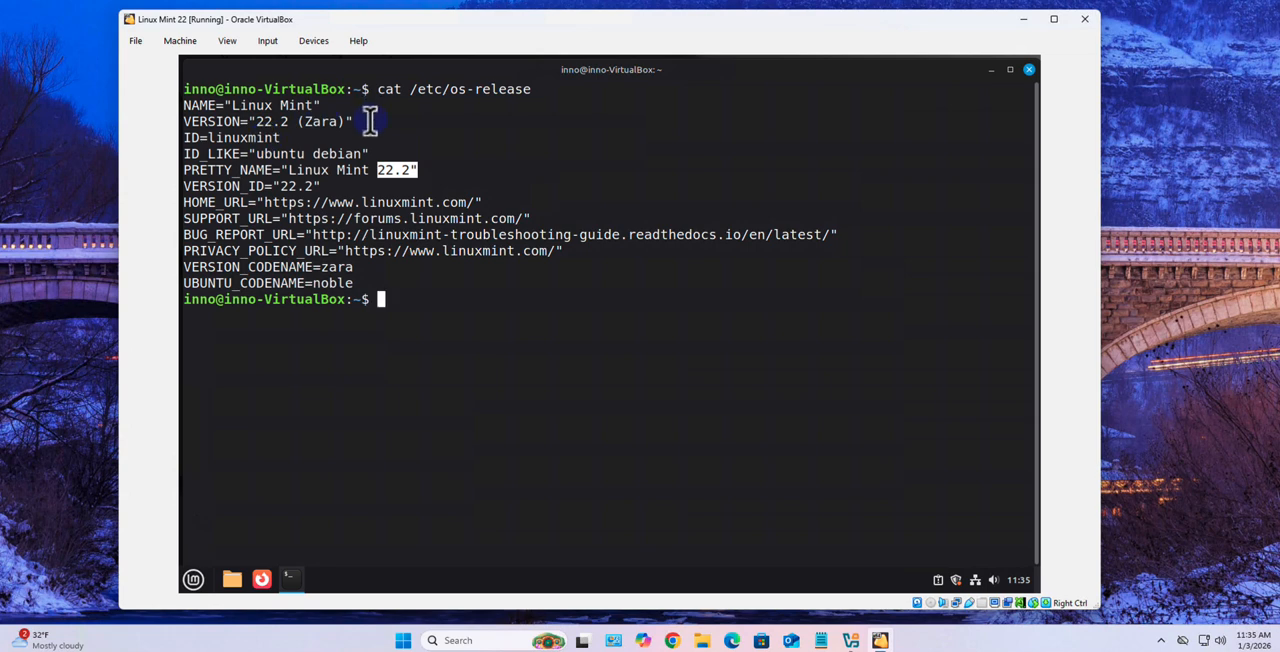
drag(371, 120, 208, 122)
click(430, 283)
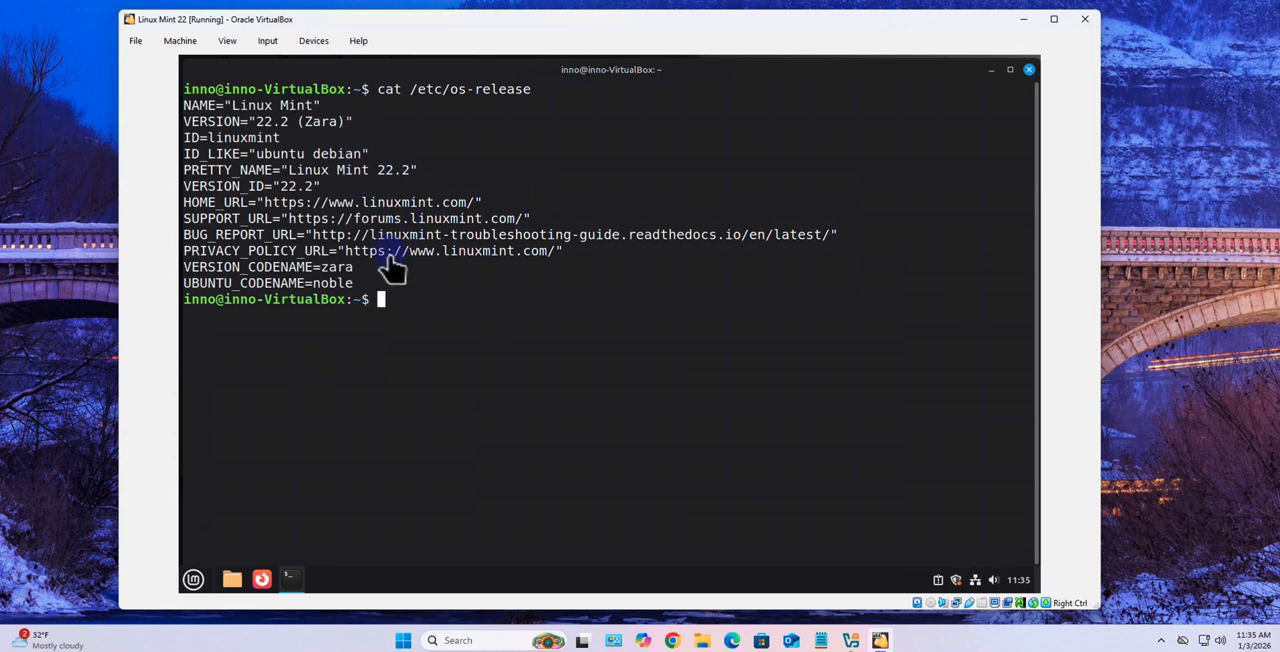
drag(297, 121, 180, 125)
click(567, 387)
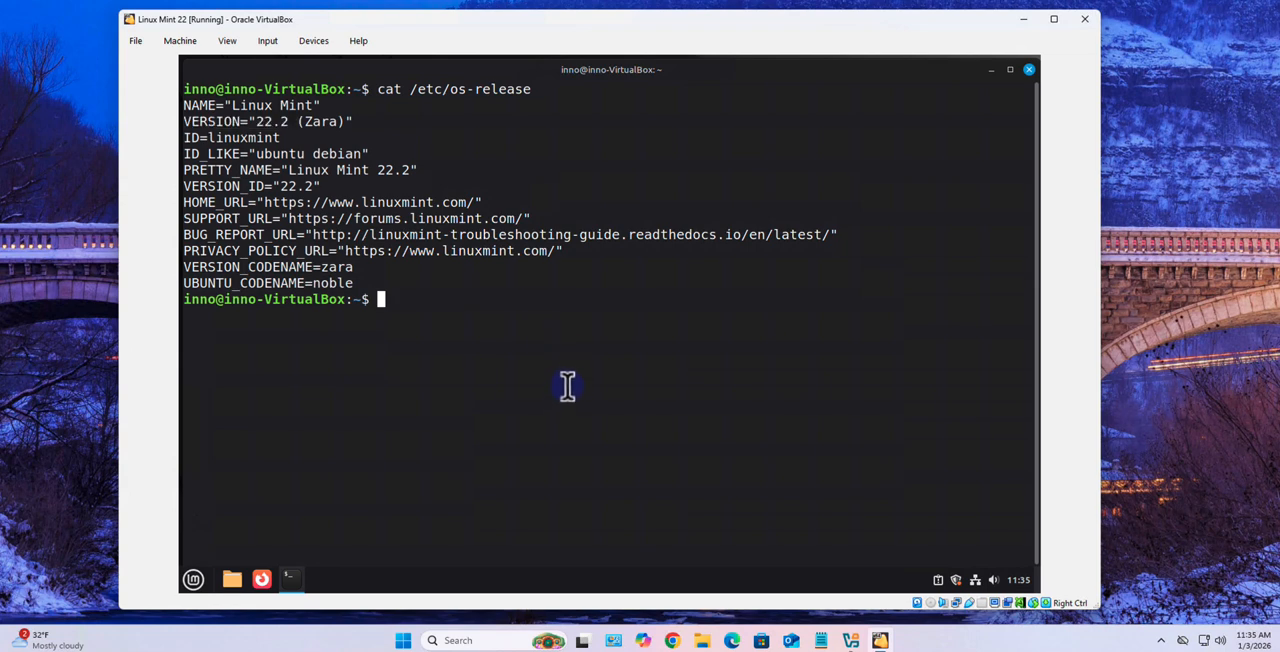